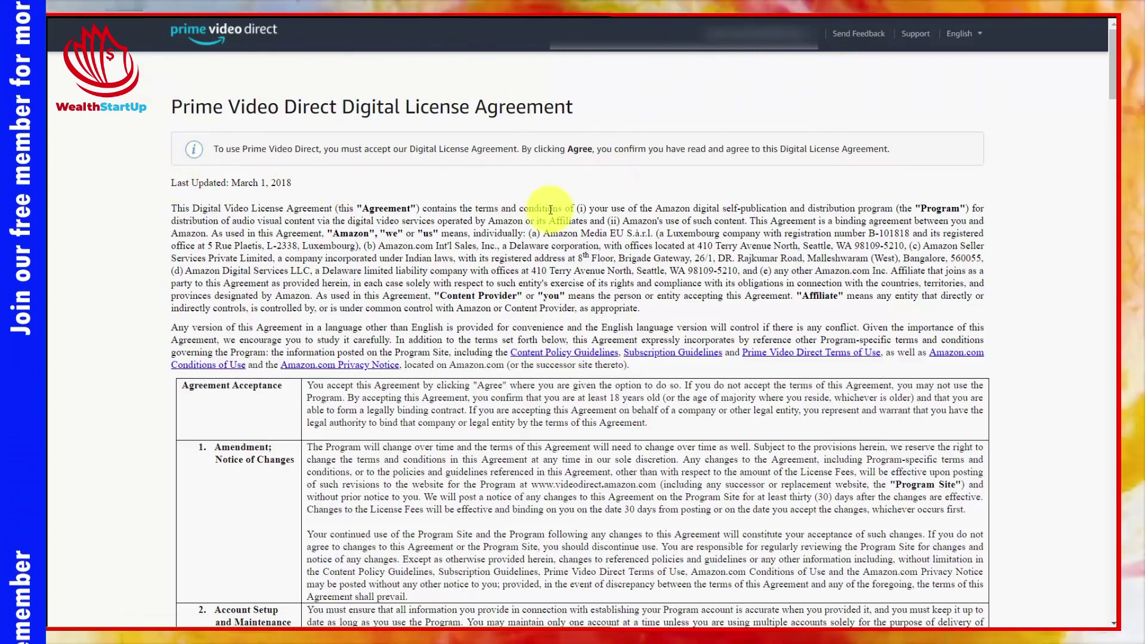
Skip to the end of the license agreement and save the administrator and company details.
{"action": "key", "text": "End"}
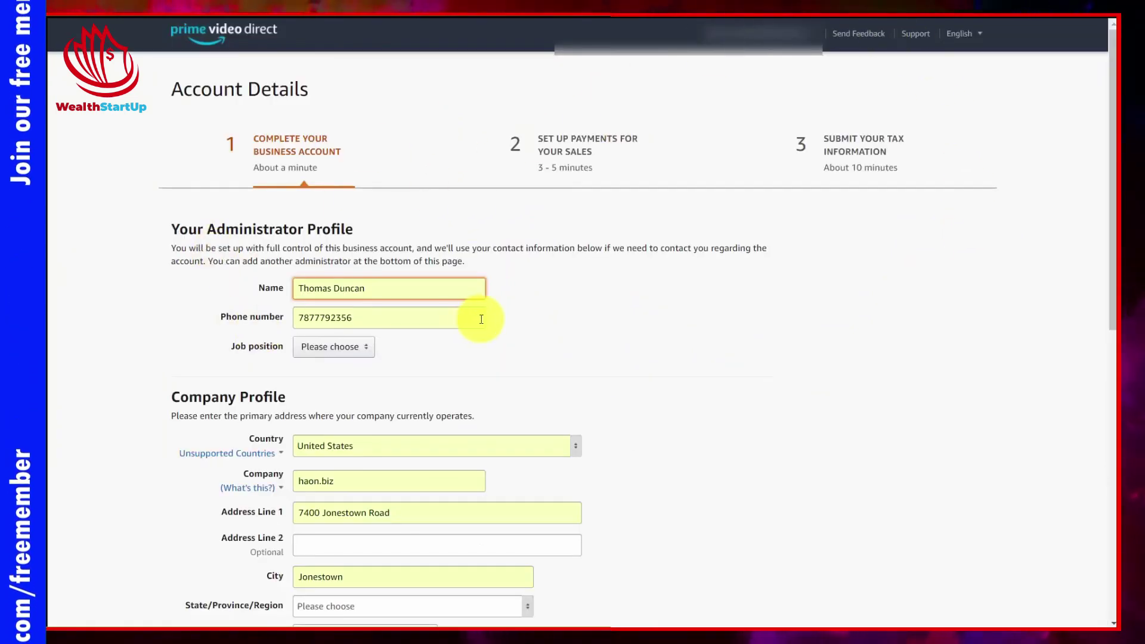
{"action": "scroll", "coordinate": [575, 322], "scroll_direction": "down", "scroll_amount": 8}
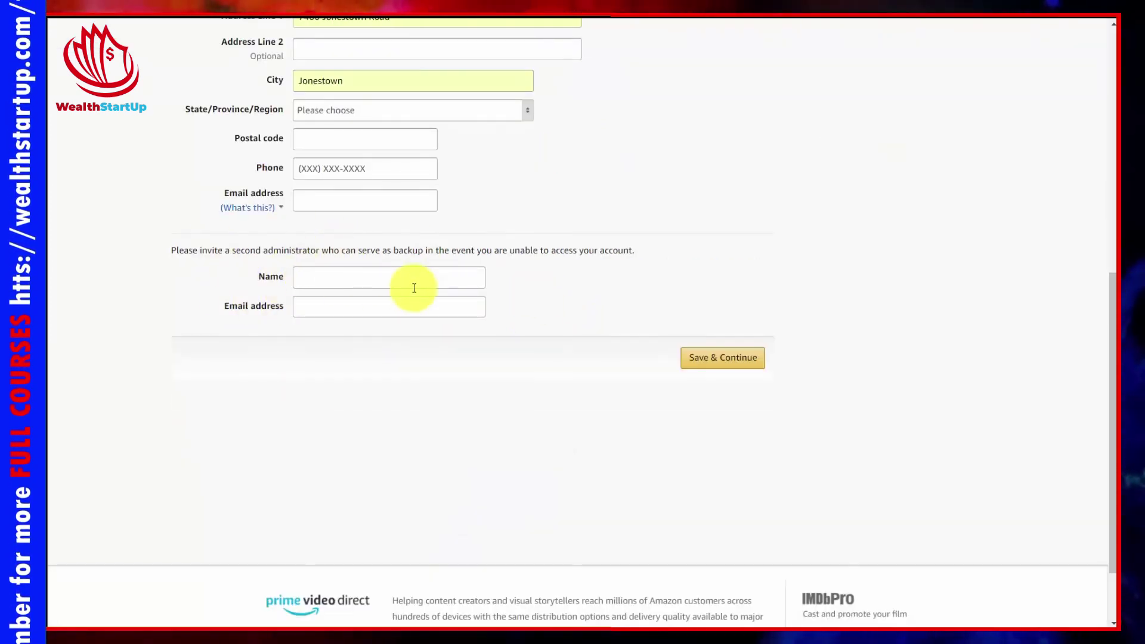
{"action": "left_click", "coordinate": [696, 362]}
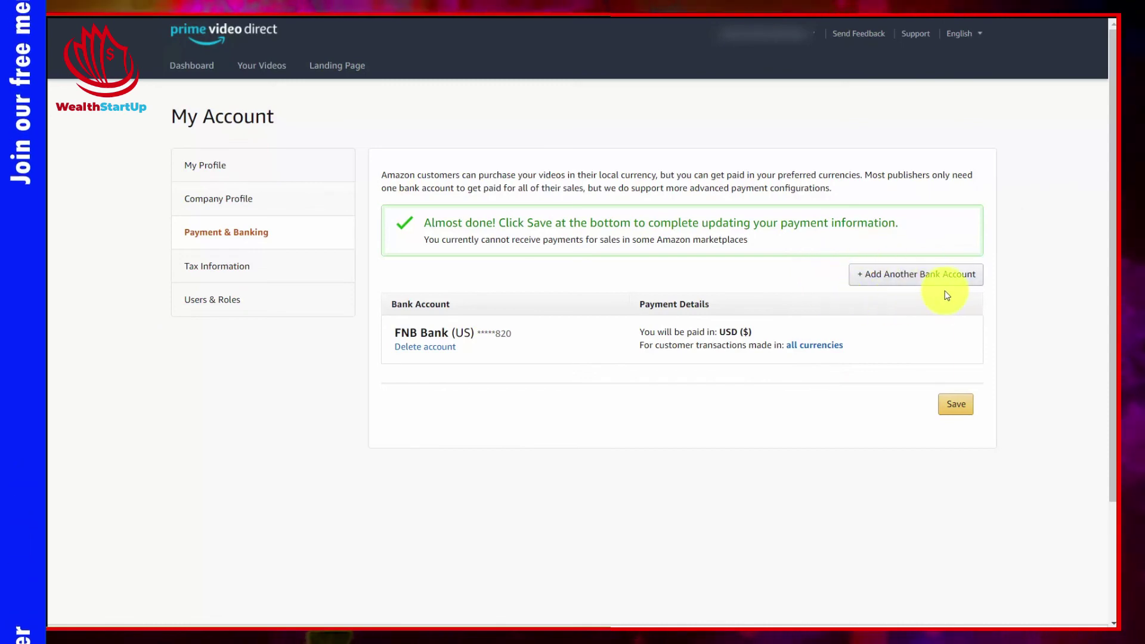
Go to the Tax Information page once the USD bank account is saved.
{"action": "left_click", "coordinate": [956, 404]}
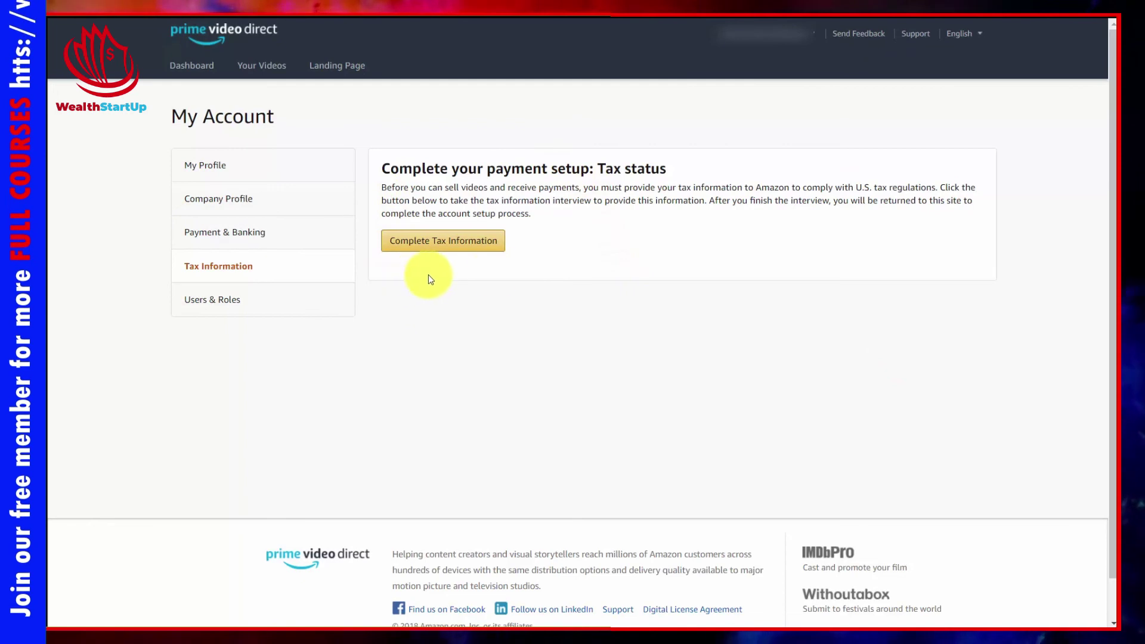
Complete the W-9 tax interview, exit it, and return to the Digital License Agreement.
{"action": "left_click", "coordinate": [429, 242]}
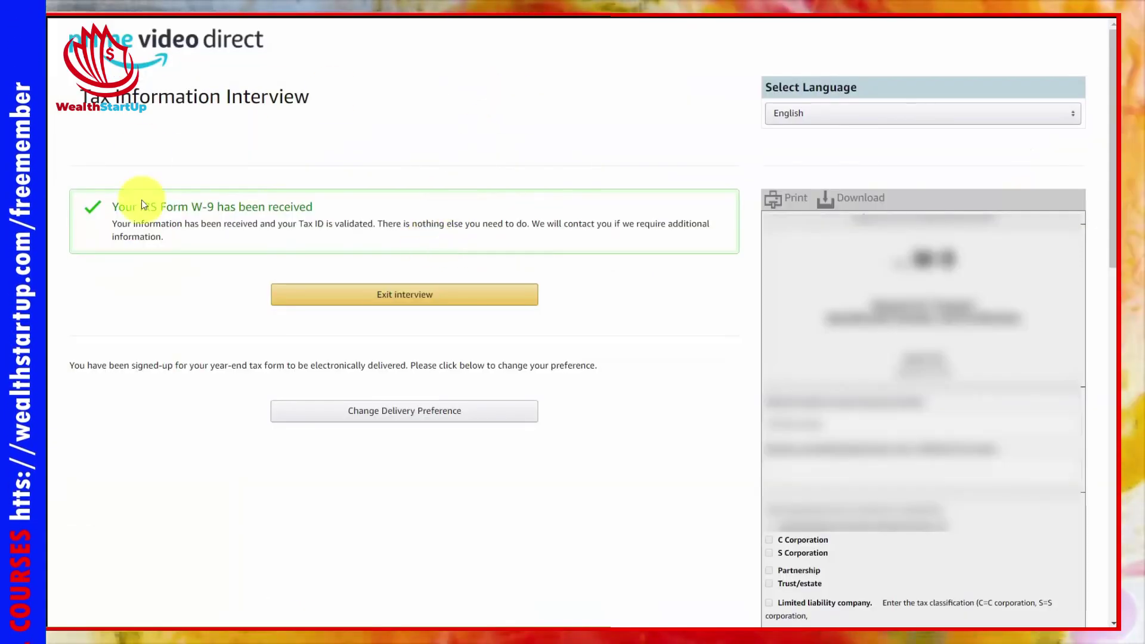
{"action": "left_click", "coordinate": [408, 301]}
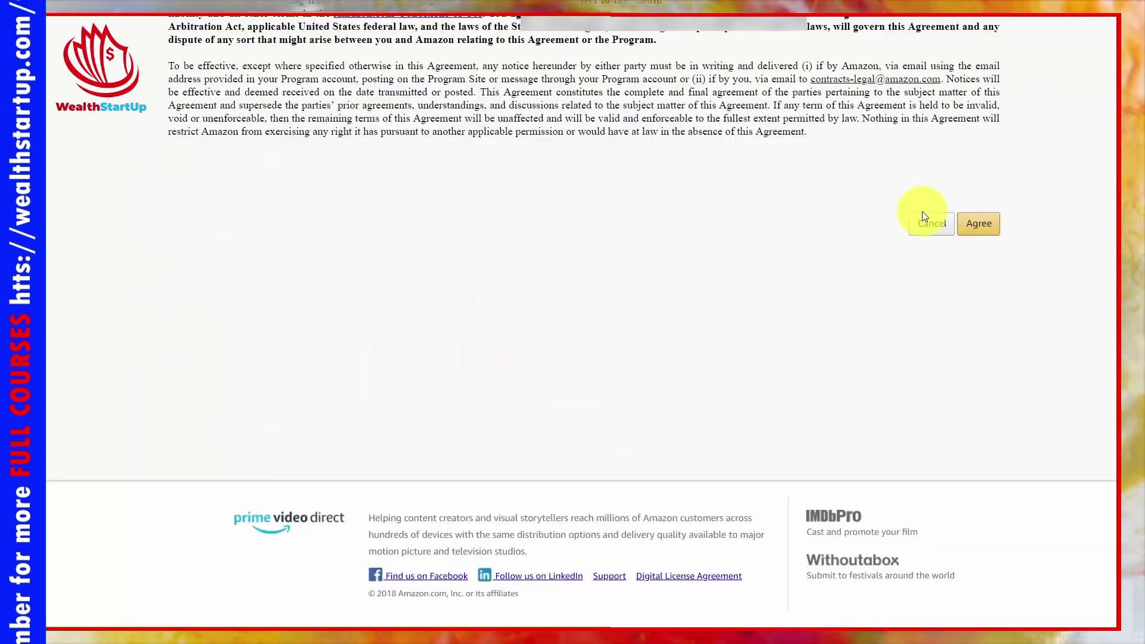
{"action": "left_click", "coordinate": [976, 227]}
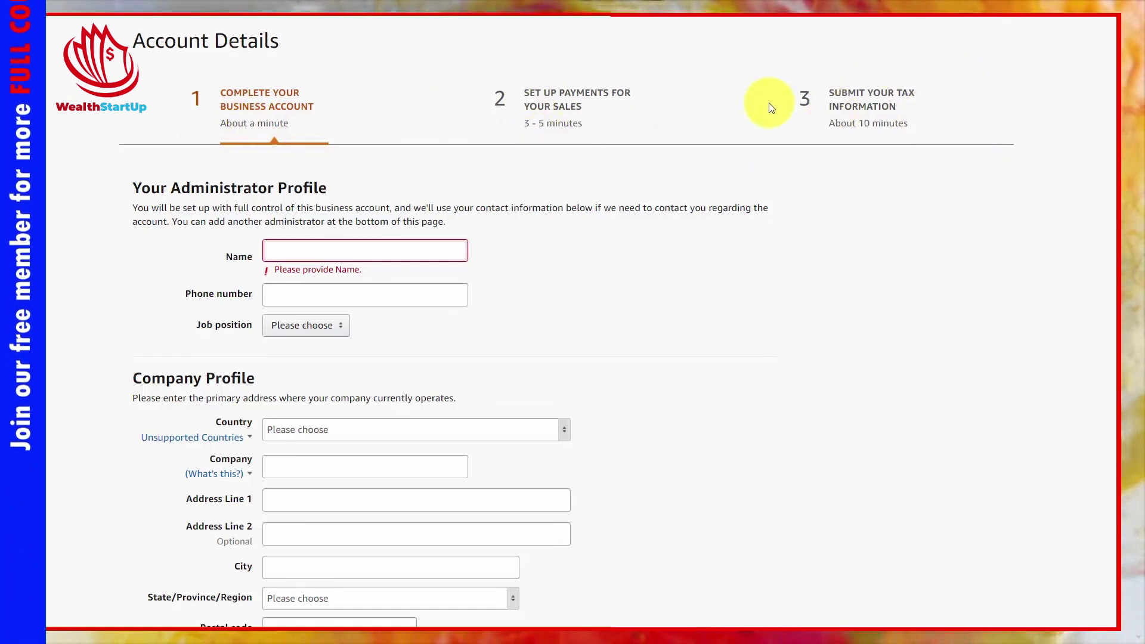
Scroll down to the bottom of the Digital License Agreement.
{"action": "scroll", "coordinate": [544, 210], "scroll_direction": "down", "scroll_amount": 4}
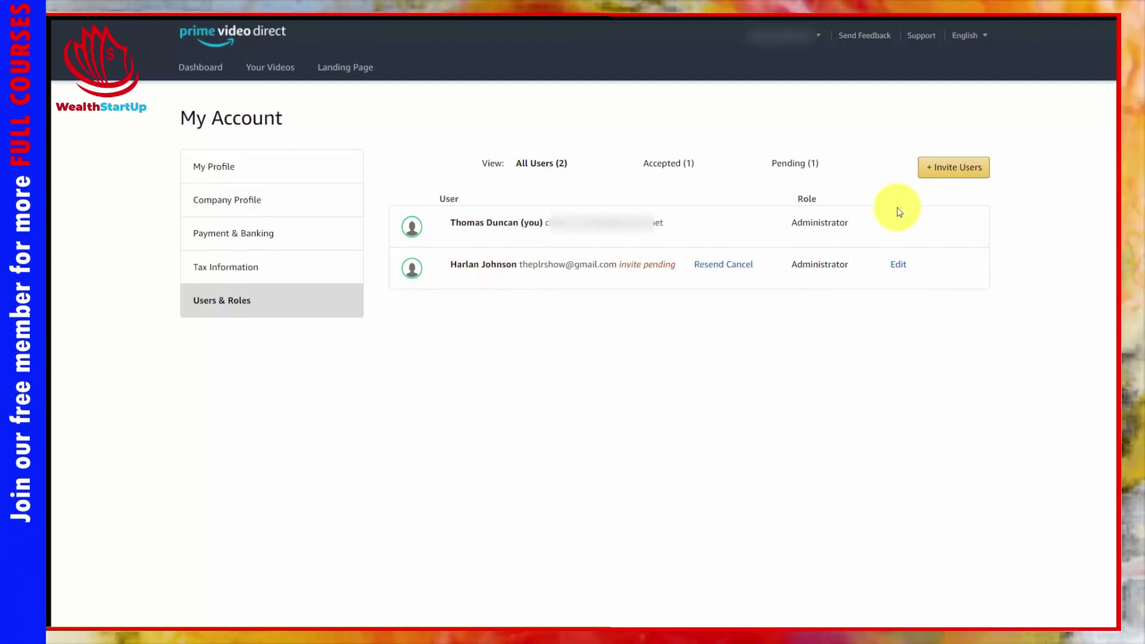
Start inviting another user from the Users & Roles page.
{"action": "left_click", "coordinate": [934, 173]}
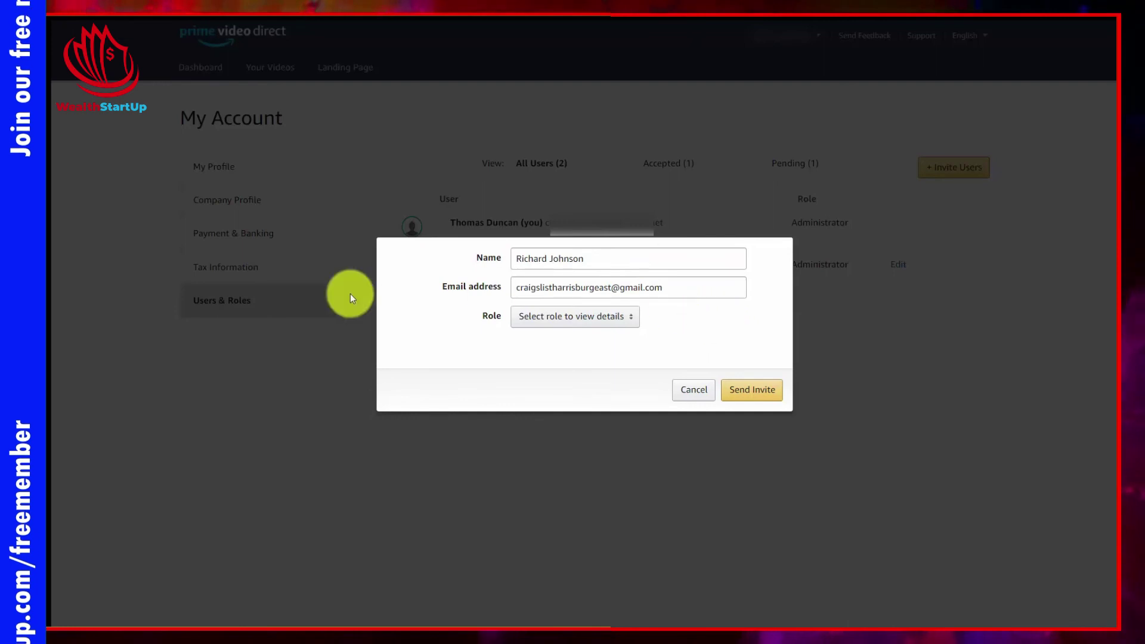
Send the invite with a Custom role granting View & Edit on titles only.
{"action": "left_click", "coordinate": [631, 325]}
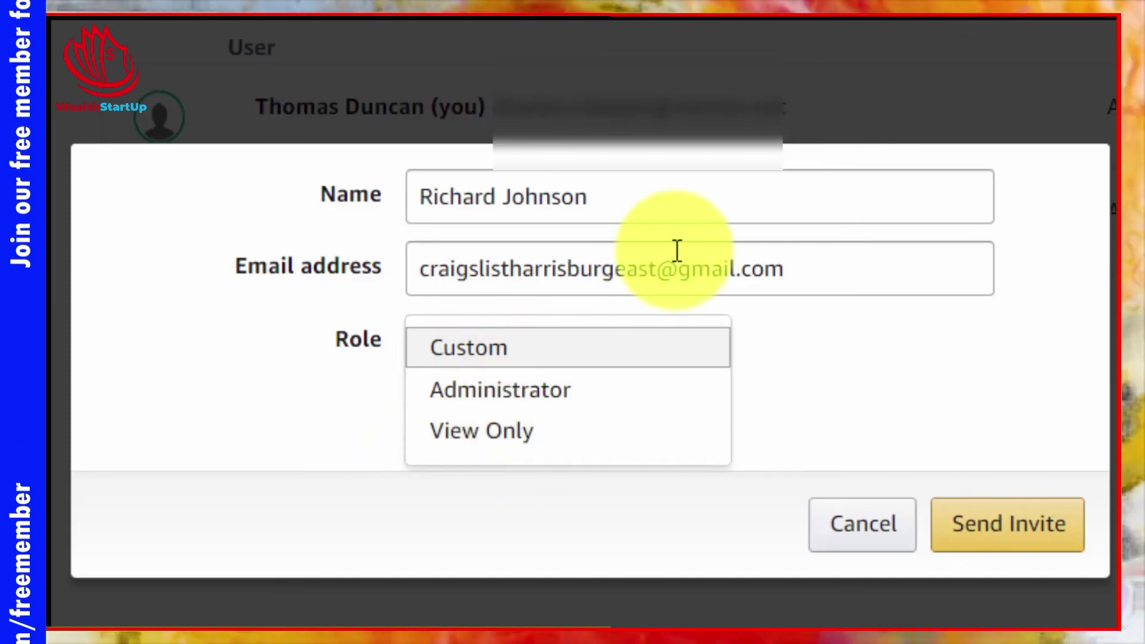
{"action": "left_click", "coordinate": [472, 352]}
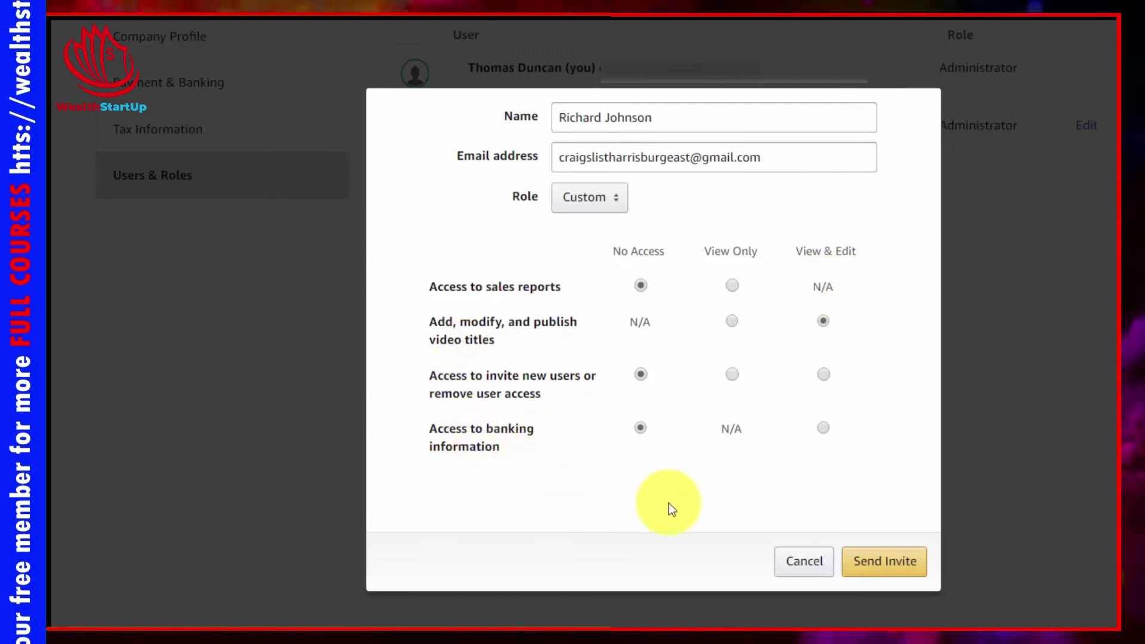
{"action": "left_click_drag", "start_coordinate": [770, 249], "coordinate": [475, 239]}
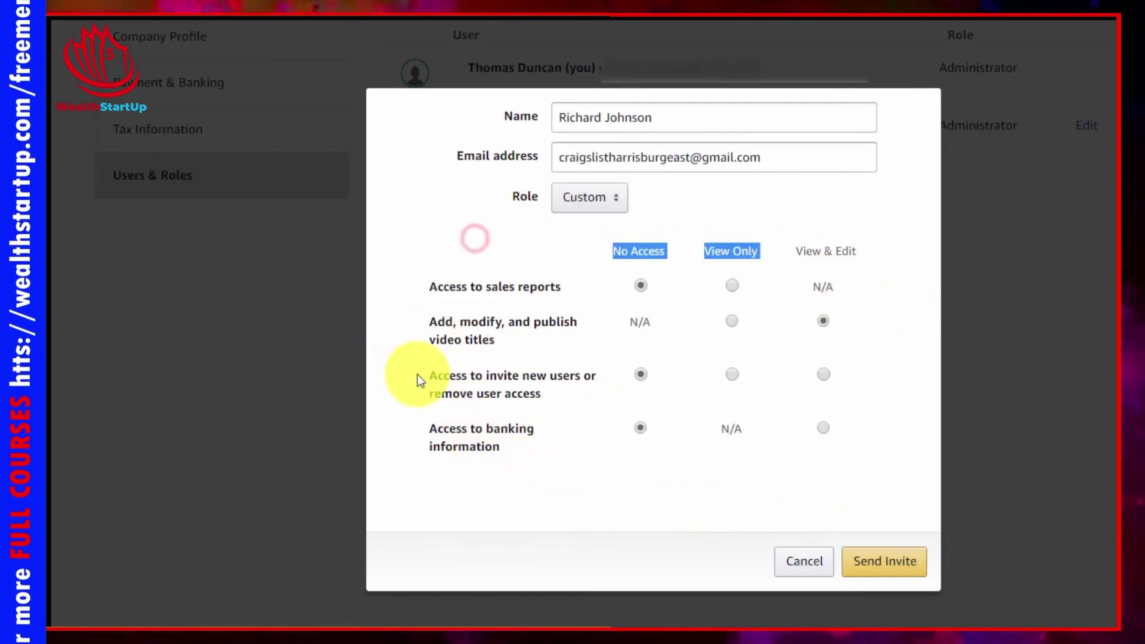
{"action": "left_click", "coordinate": [478, 469]}
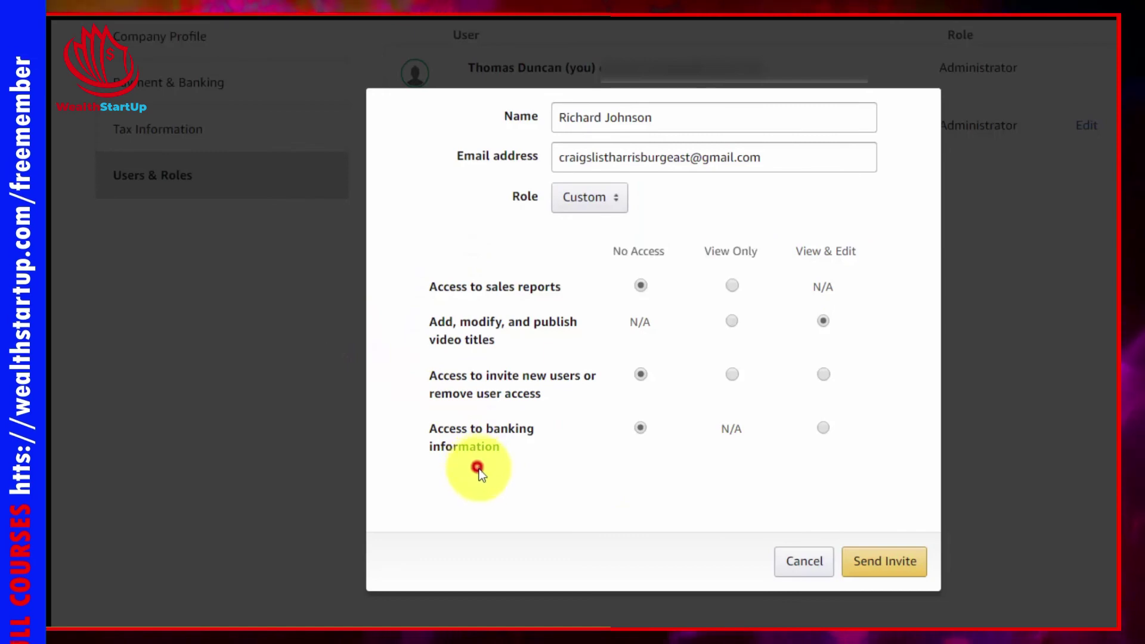
{"action": "left_click", "coordinate": [887, 564]}
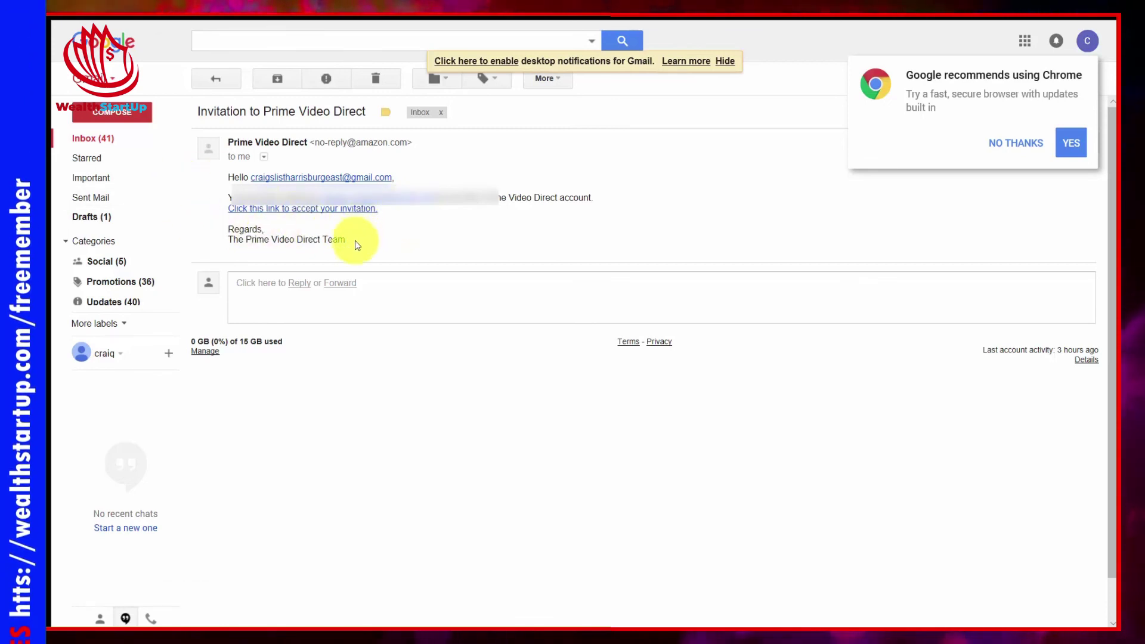
Accept the invitation from the 'Invitation to Prime Video Direct' e-mail in Gmail.
{"action": "left_click", "coordinate": [329, 215]}
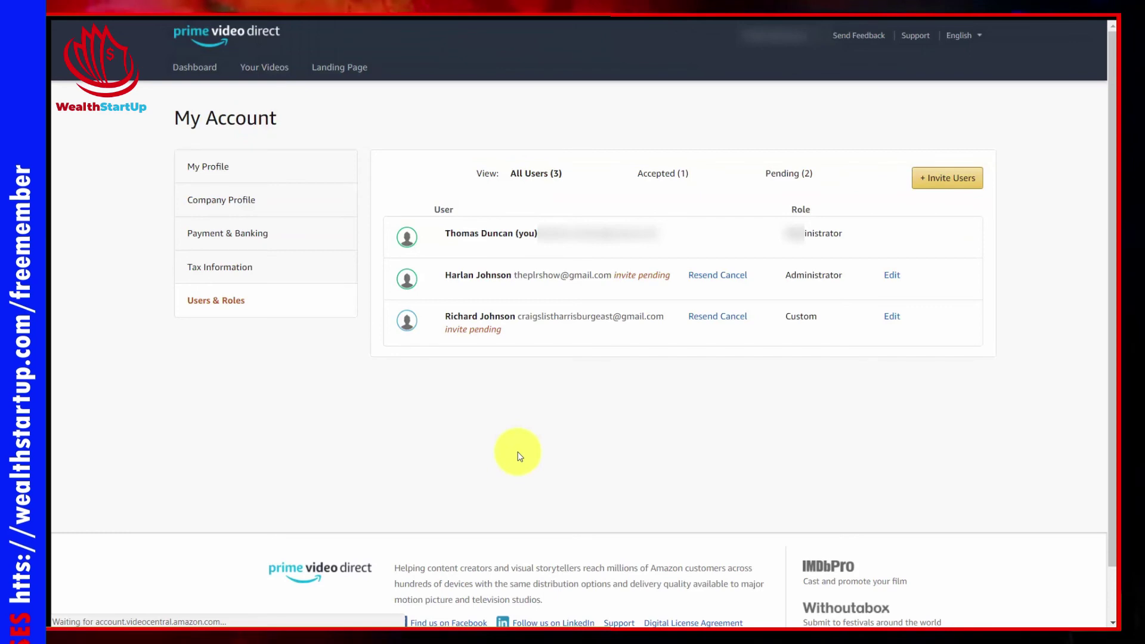
Reload Users & Roles to refresh invite status, then switch to the Camtasia tab.
{"action": "key", "text": "F5"}
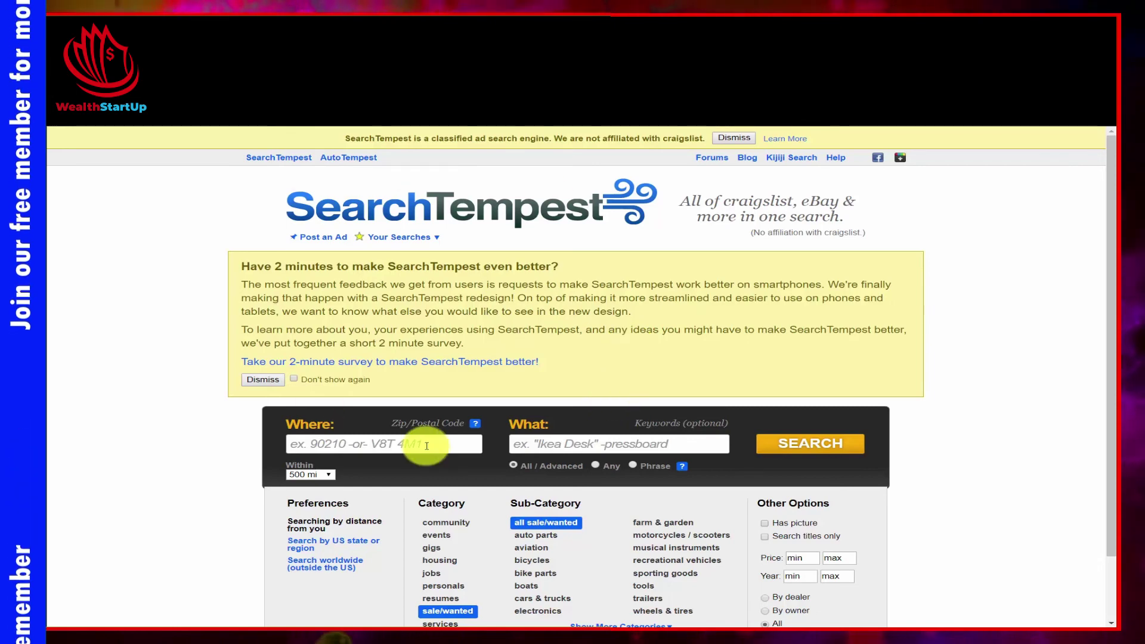
{"action": "key", "text": "ctrl+Tab"}
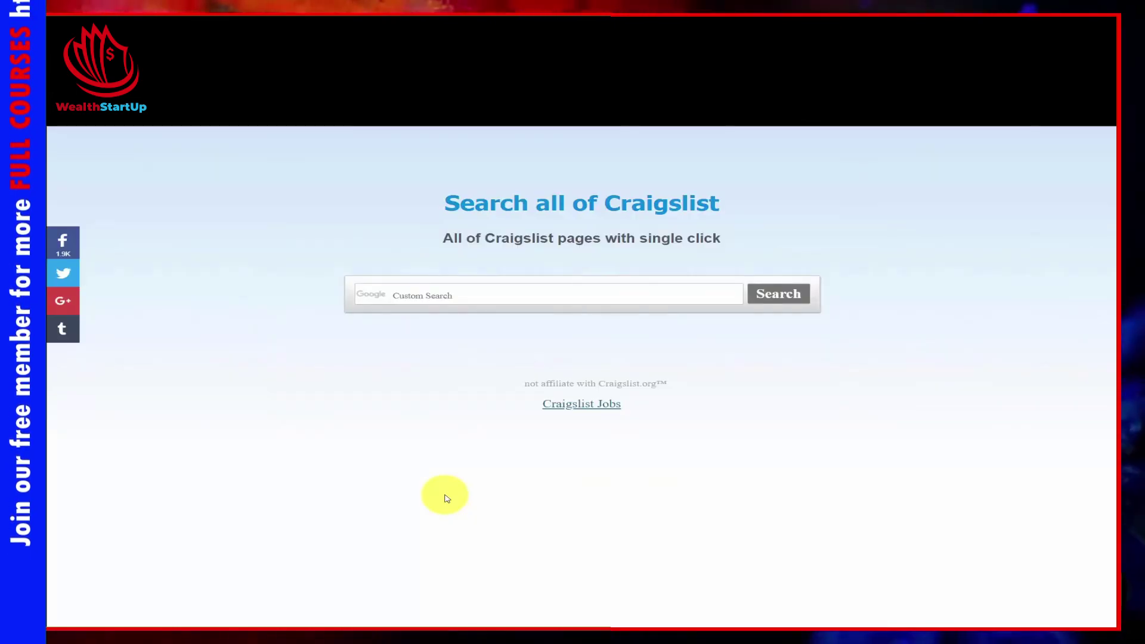
{"action": "key", "text": "ctrl+Tab"}
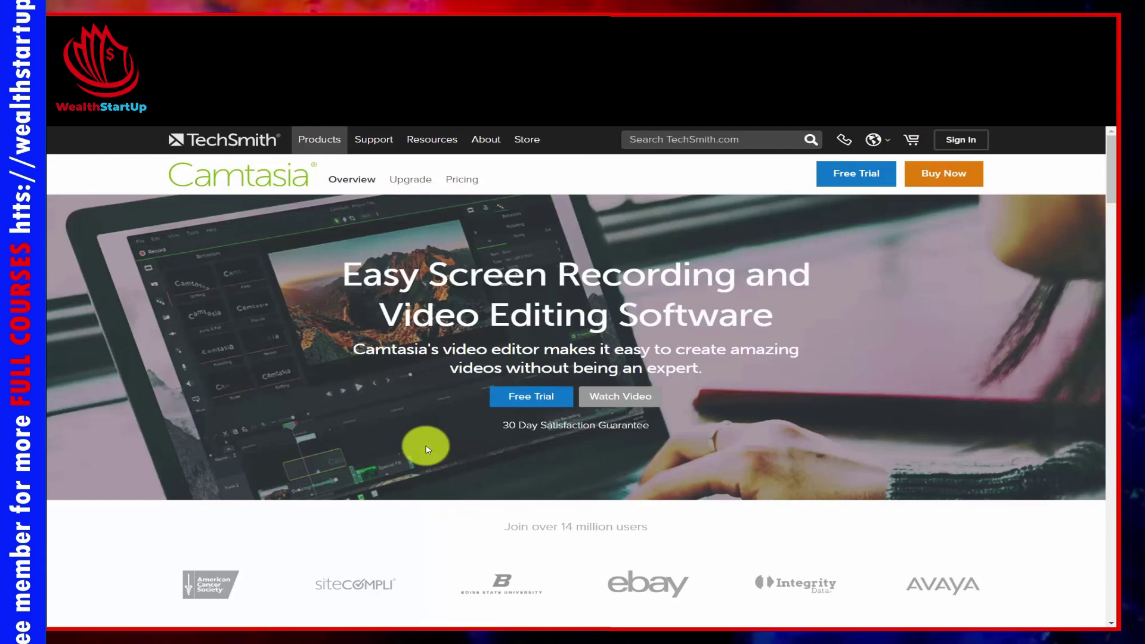
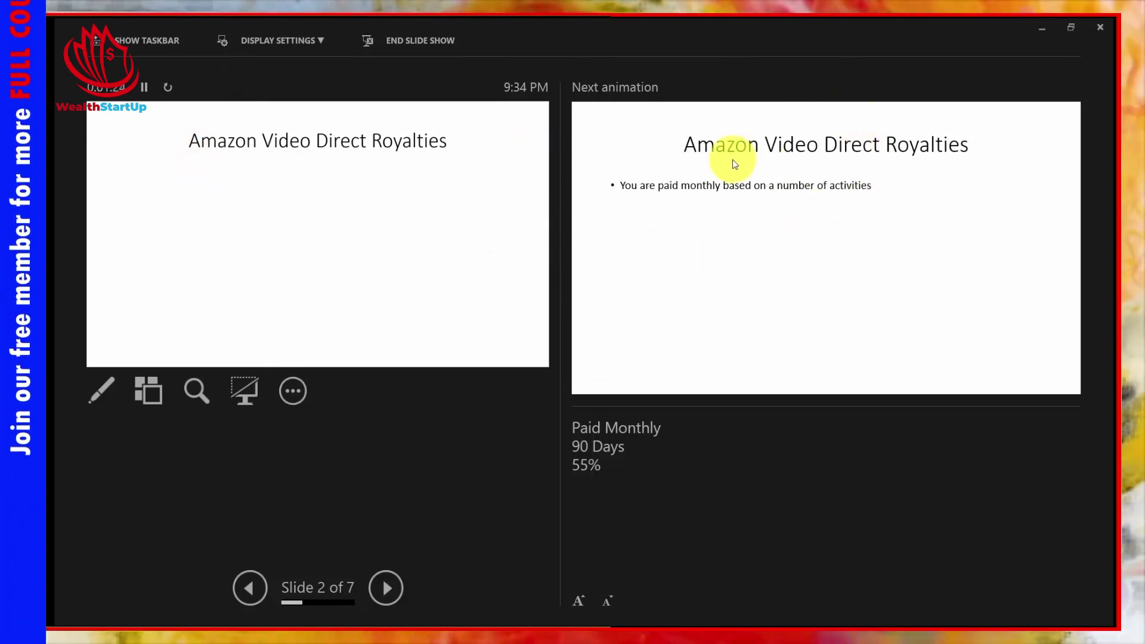
Reveal the 'You are paid monthly' bullet, then swap Presenter View and the slide show between screens.
{"action": "left_click", "coordinate": [388, 590]}
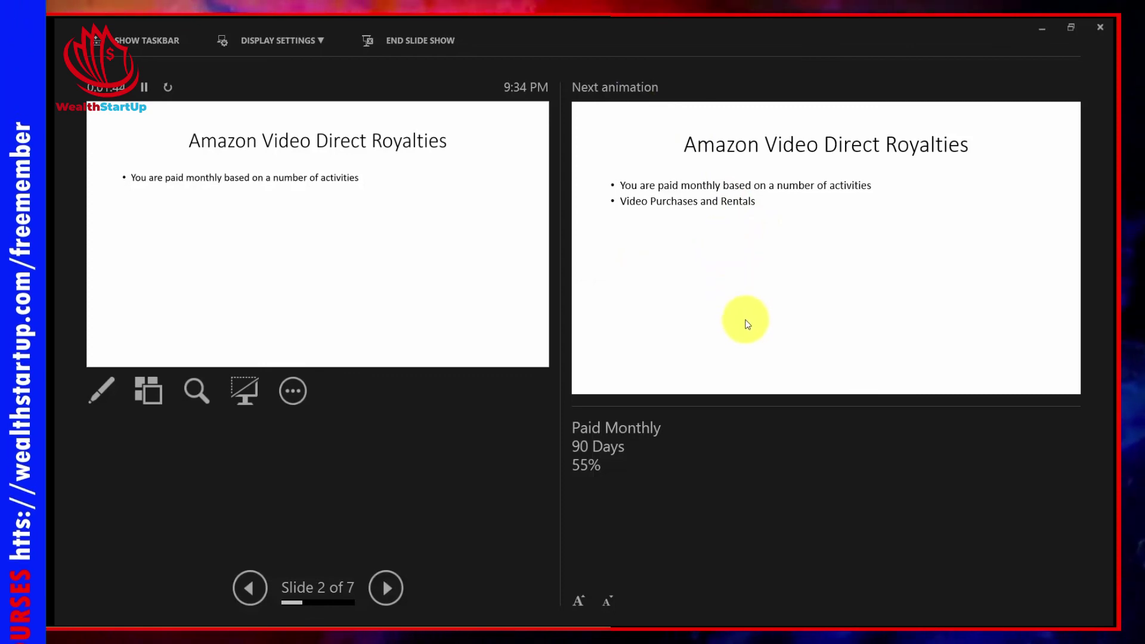
{"action": "left_click", "coordinate": [324, 38]}
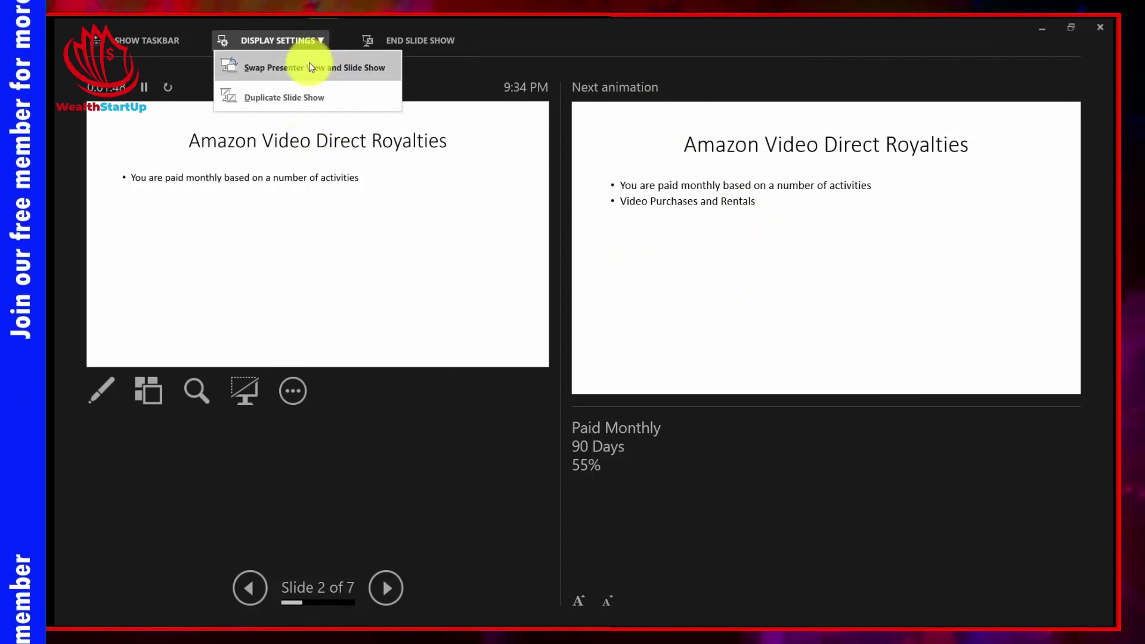
{"action": "left_click", "coordinate": [308, 70]}
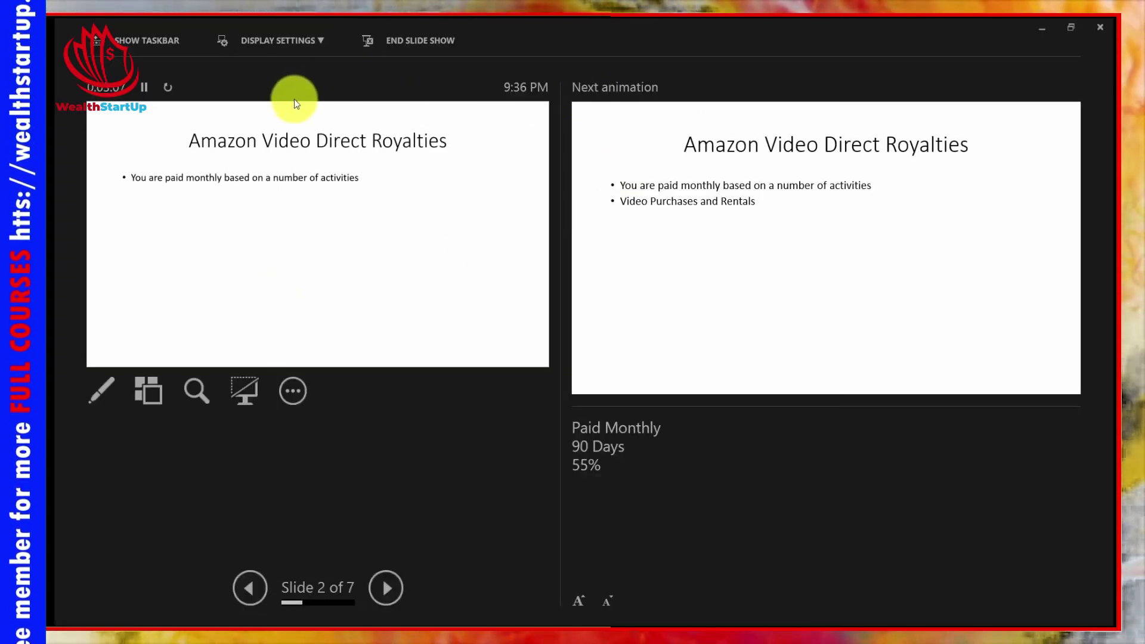
Check the slide show's Screen options, then view the slide full screen with 'Video Purchases and Rentals' showing.
{"action": "left_click", "coordinate": [293, 396]}
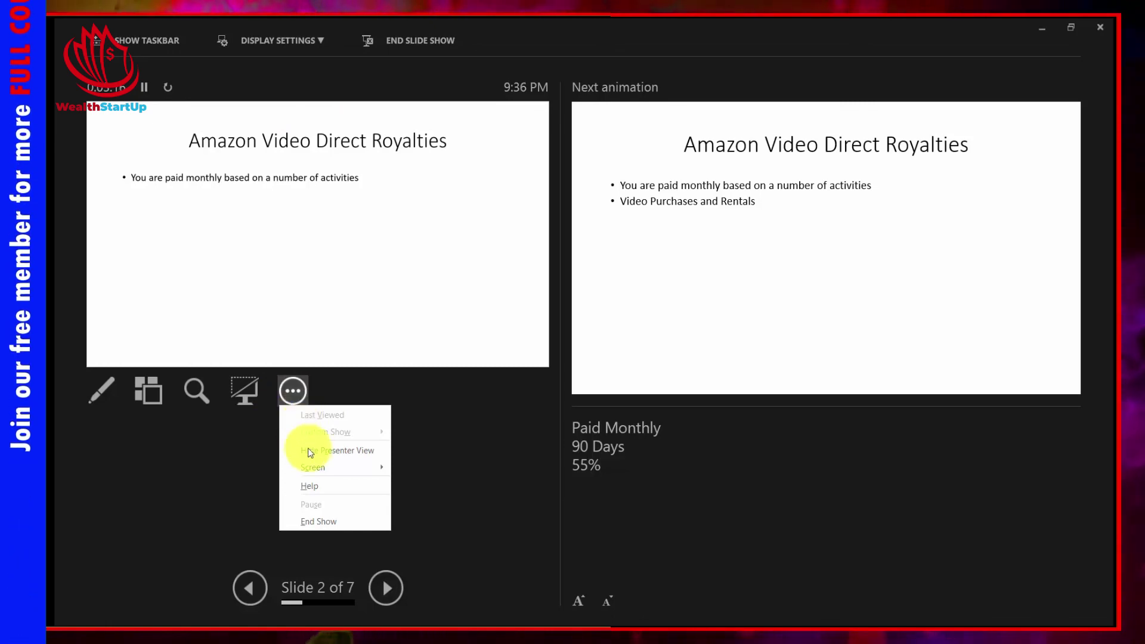
{"action": "mouse_move", "coordinate": [315, 468]}
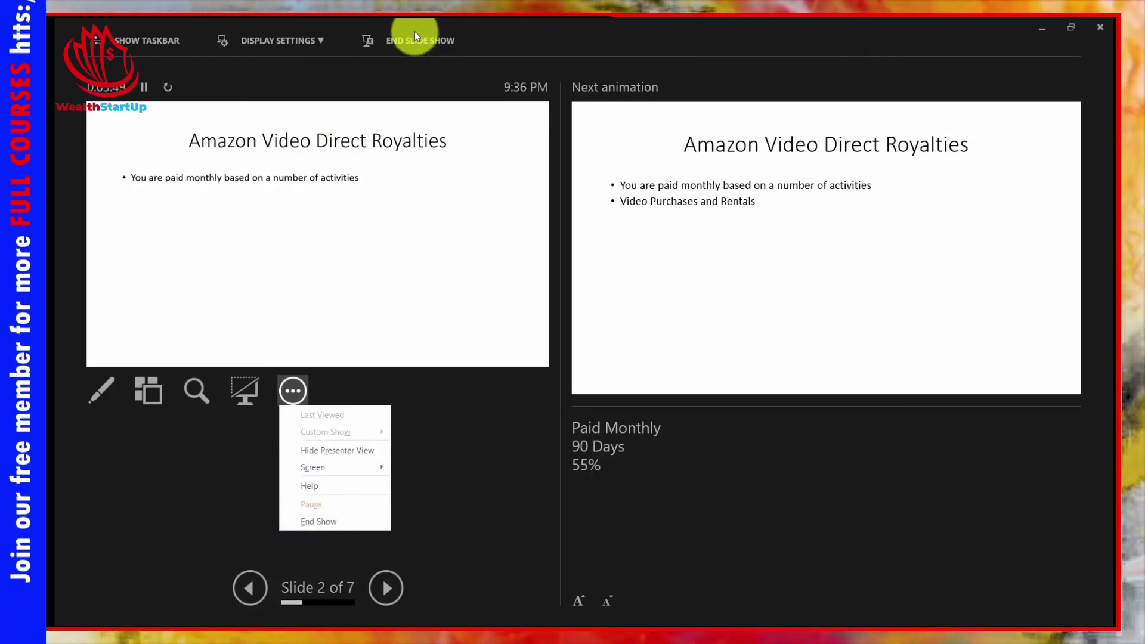
{"action": "left_click", "coordinate": [345, 453]}
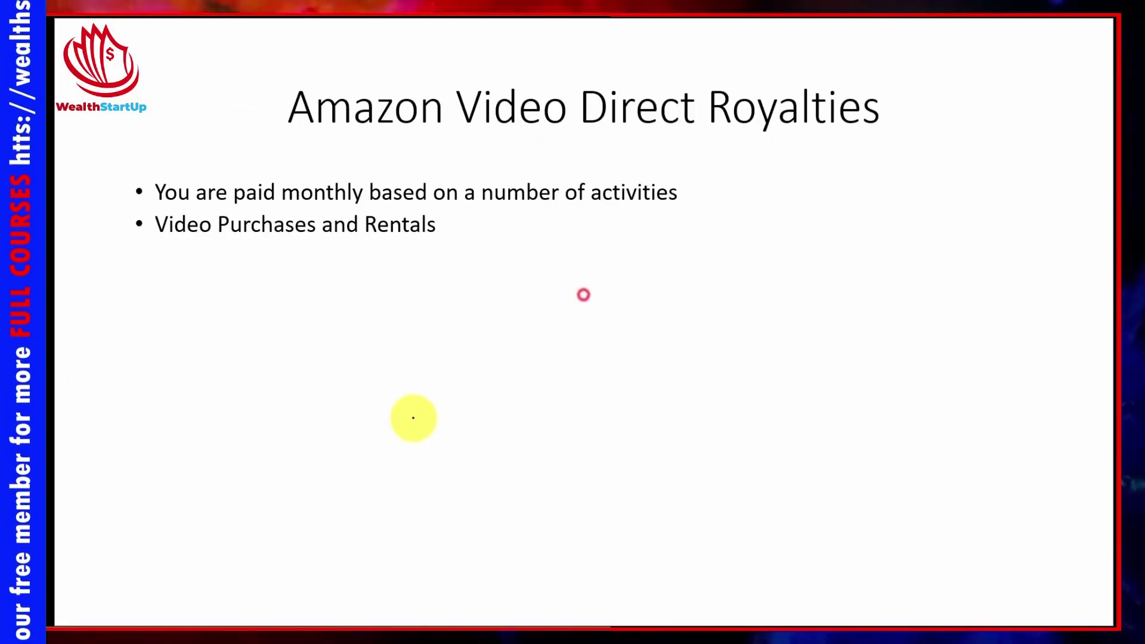
Draw red freehand 7s, large loops and a diagonal line over the Royalties slide.
{"action": "left_click_drag", "start_coordinate": [478, 365], "coordinate": [437, 422]}
{"action": "left_click_drag", "start_coordinate": [444, 310], "coordinate": [436, 427]}
{"action": "mouse_move", "coordinate": [309, 375]}
{"action": "left_mouse_down"}
{"action": "mouse_move", "coordinate": [442, 224]}
{"action": "mouse_move", "coordinate": [757, 230]}
{"action": "mouse_move", "coordinate": [818, 251]}
{"action": "mouse_move", "coordinate": [369, 404]}
{"action": "mouse_move", "coordinate": [844, 266]}
{"action": "mouse_move", "coordinate": [491, 473]}
{"action": "mouse_move", "coordinate": [831, 289]}
{"action": "mouse_move", "coordinate": [717, 477]}
{"action": "left_mouse_up"}
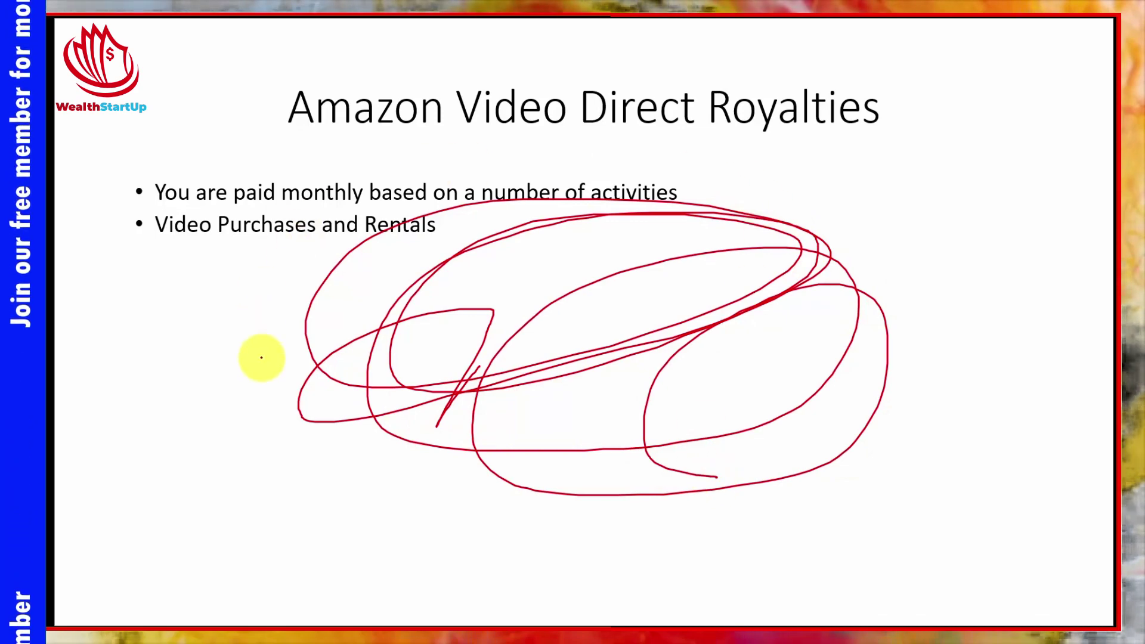
{"action": "mouse_move", "coordinate": [280, 235]}
{"action": "left_mouse_down"}
{"action": "mouse_move", "coordinate": [276, 281]}
{"action": "mouse_move", "coordinate": [613, 509]}
{"action": "mouse_move", "coordinate": [871, 504]}
{"action": "left_mouse_up"}
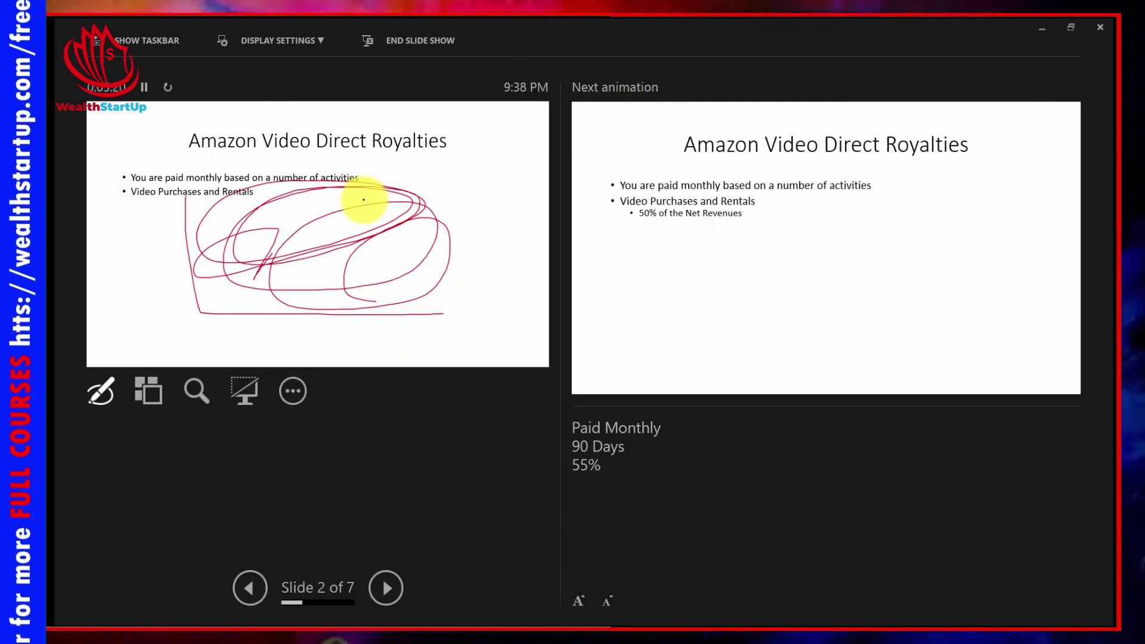
Erase all ink on the slide, then swap Presenter View and the slide show.
{"action": "left_click", "coordinate": [97, 394]}
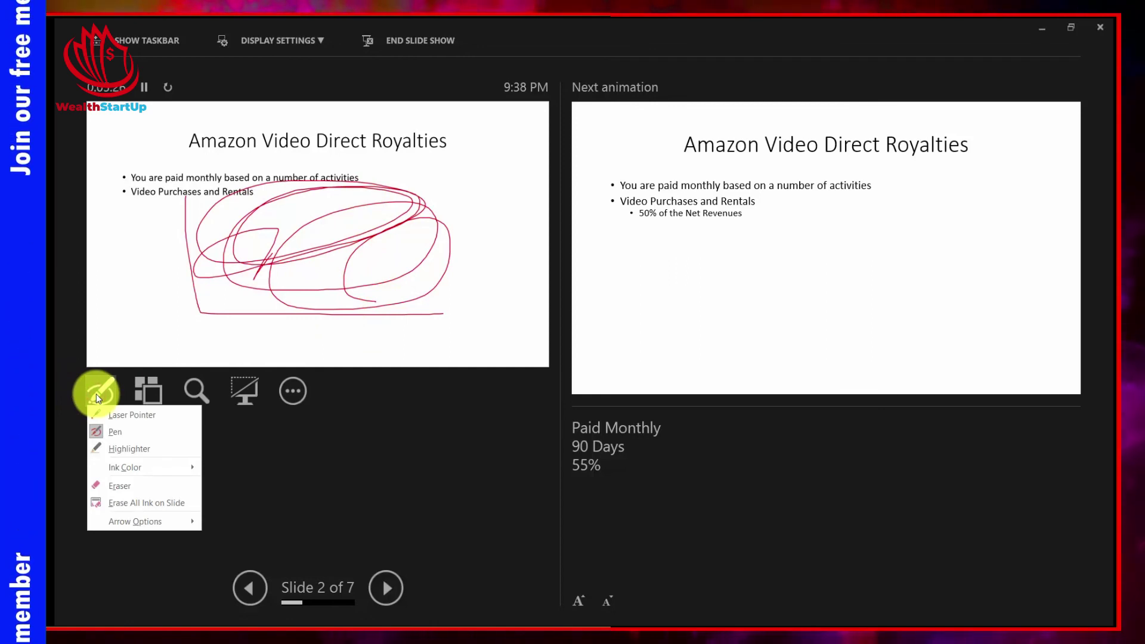
{"action": "left_click", "coordinate": [124, 505]}
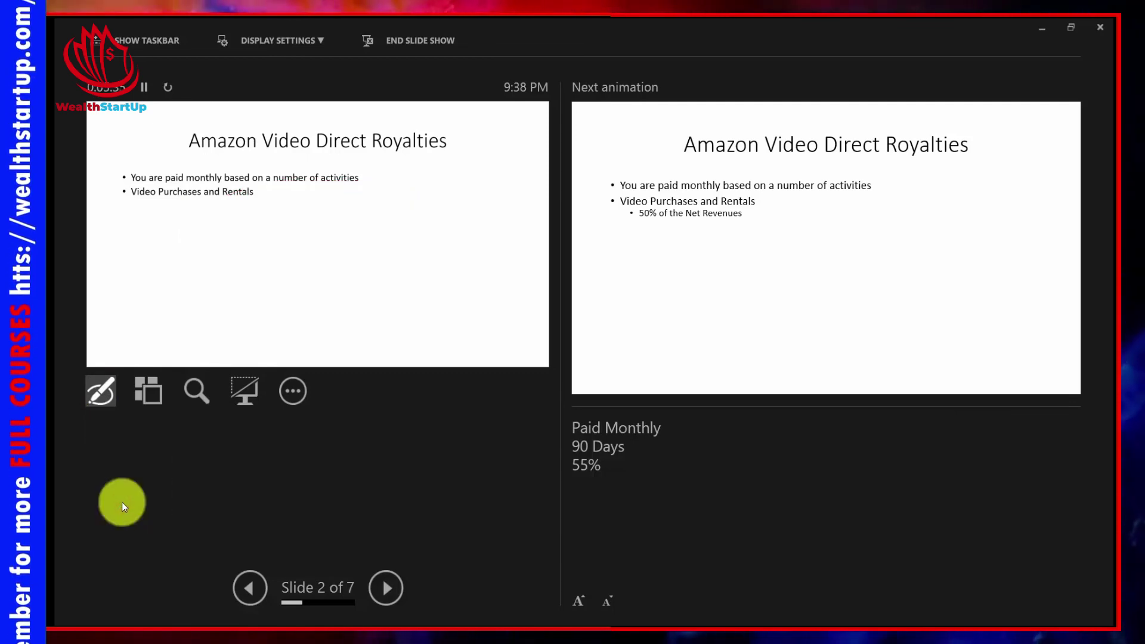
{"action": "left_click", "coordinate": [280, 40]}
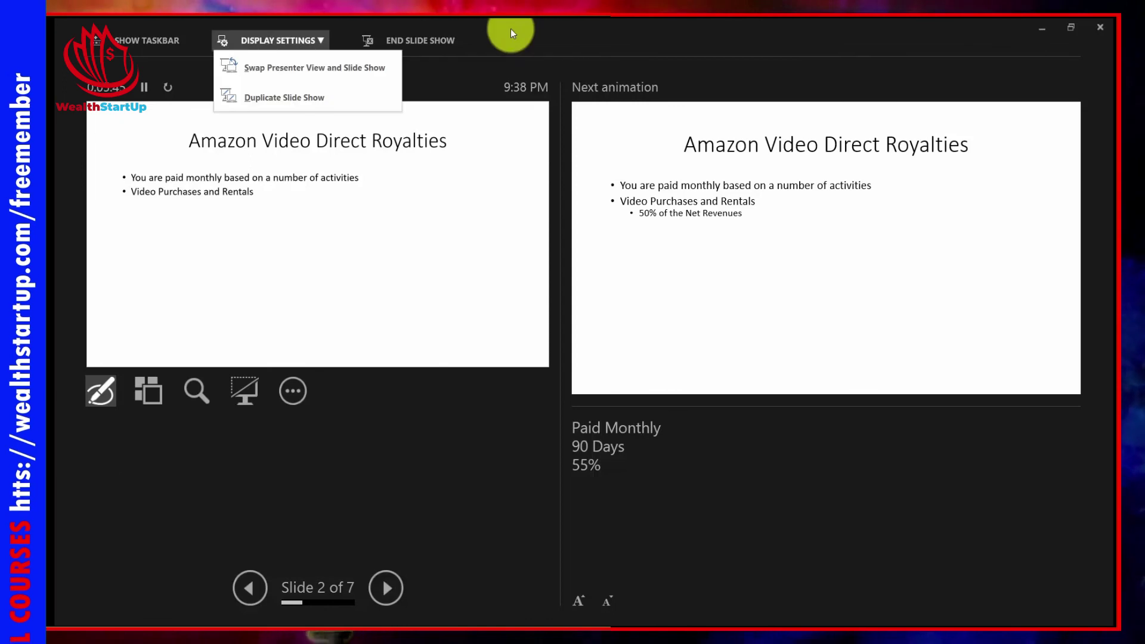
{"action": "left_click", "coordinate": [287, 67]}
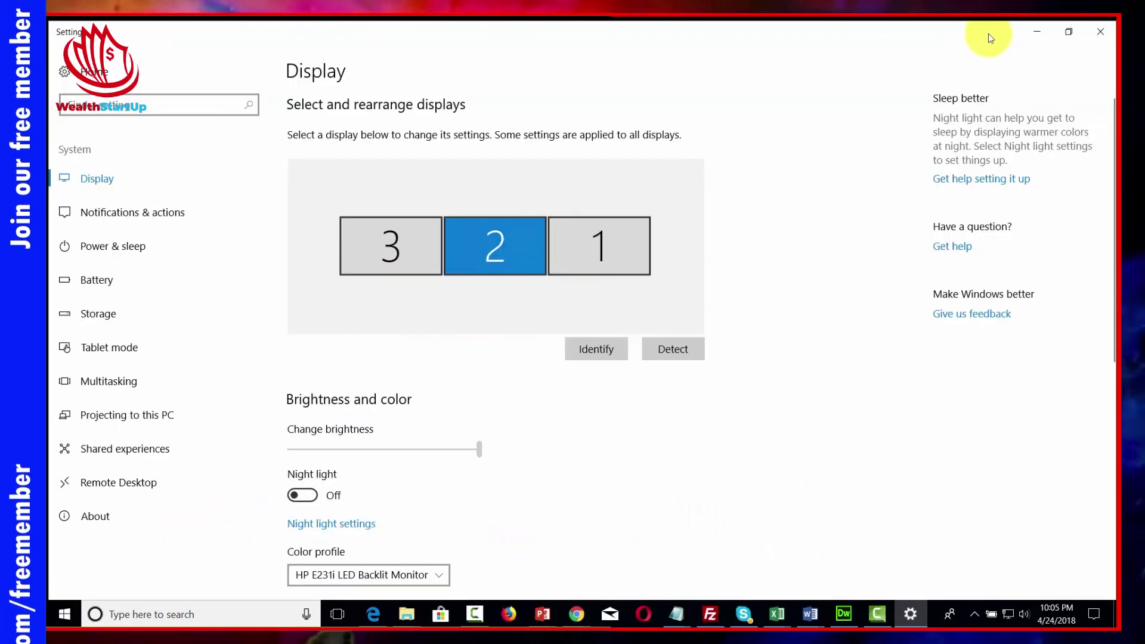
Scroll down to Scale and layout and list the resolutions, with 1920 × 1080 recommended.
{"action": "scroll", "coordinate": [768, 176], "scroll_direction": "down", "scroll_amount": 3}
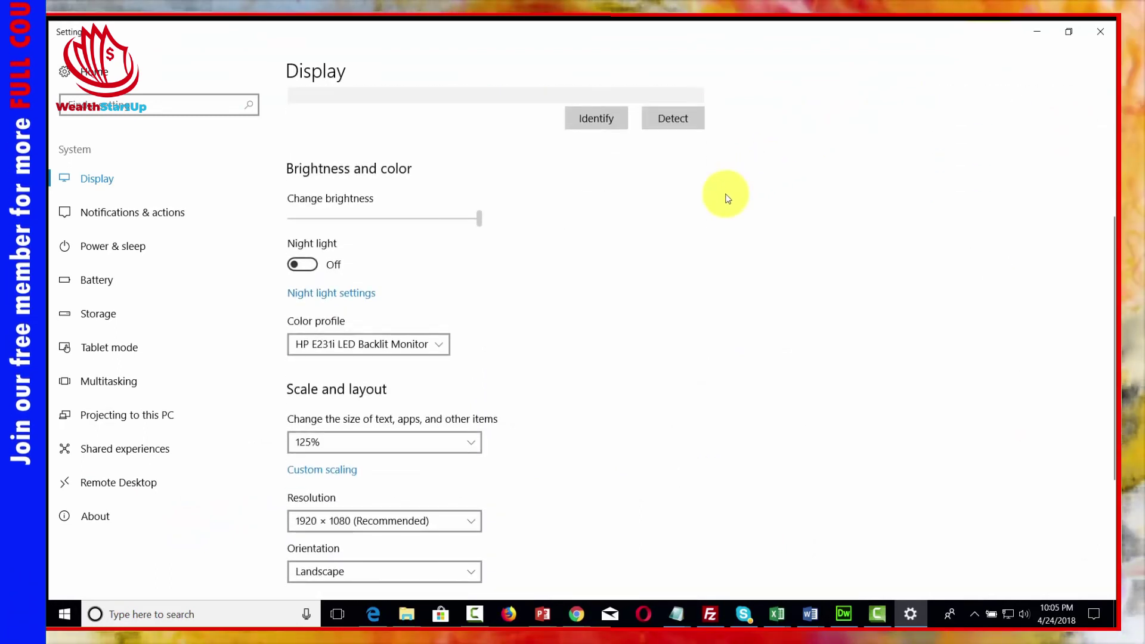
{"action": "scroll", "coordinate": [542, 287], "scroll_direction": "down", "scroll_amount": 1}
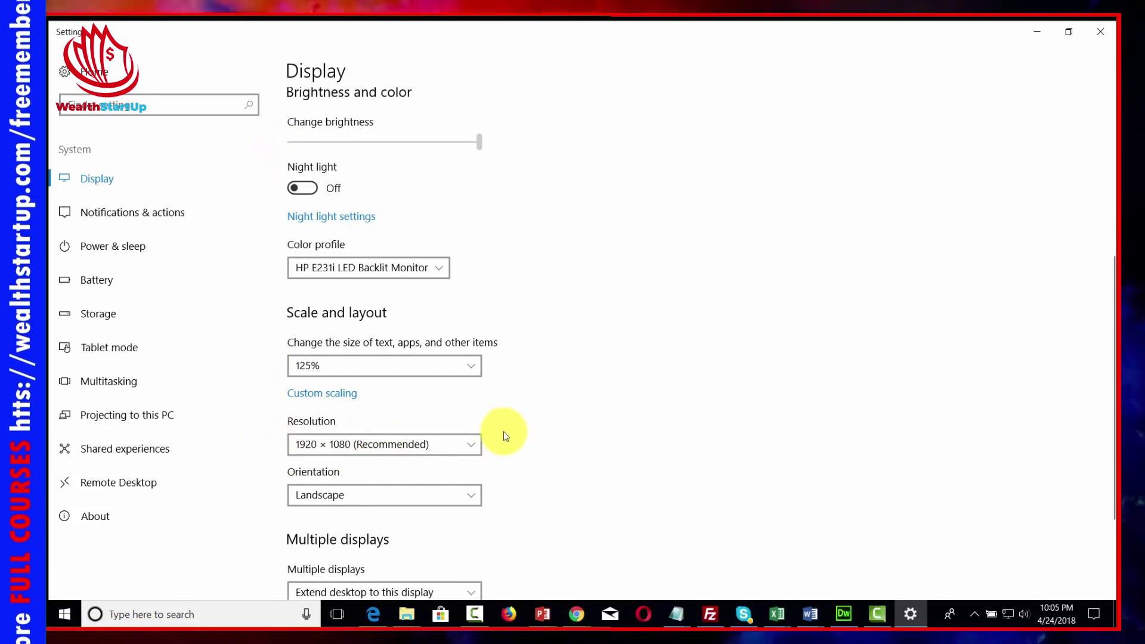
{"action": "left_click", "coordinate": [478, 447]}
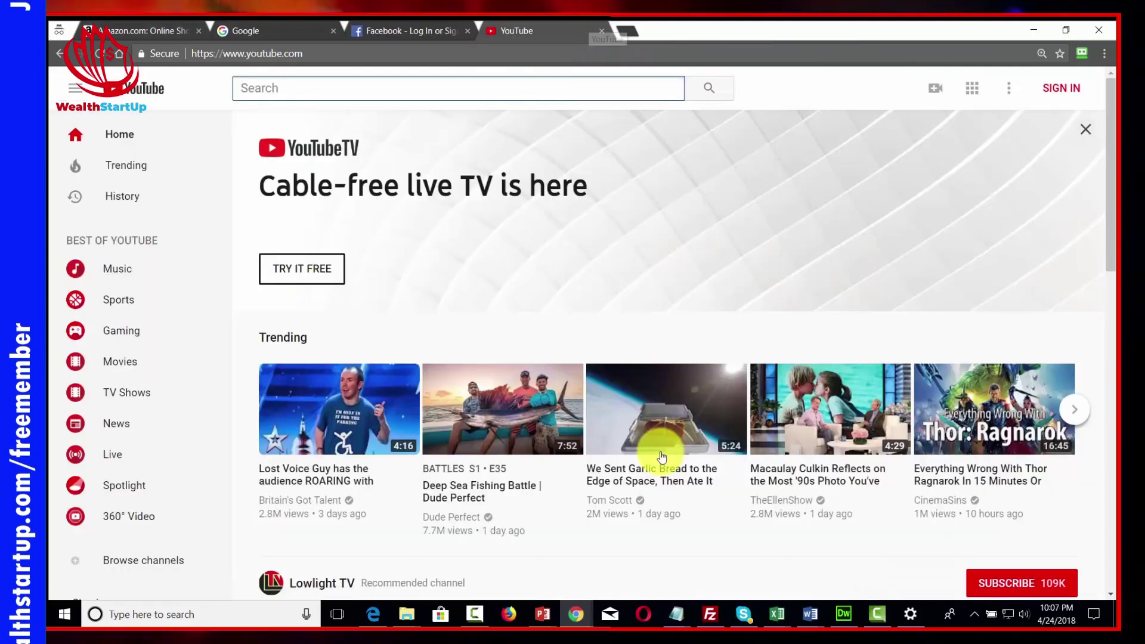
Cycle through the Amazon, Google, Facebook and YouTube tabs, then make Chrome full screen.
{"action": "left_click", "coordinate": [150, 31]}
{"action": "left_click", "coordinate": [298, 30]}
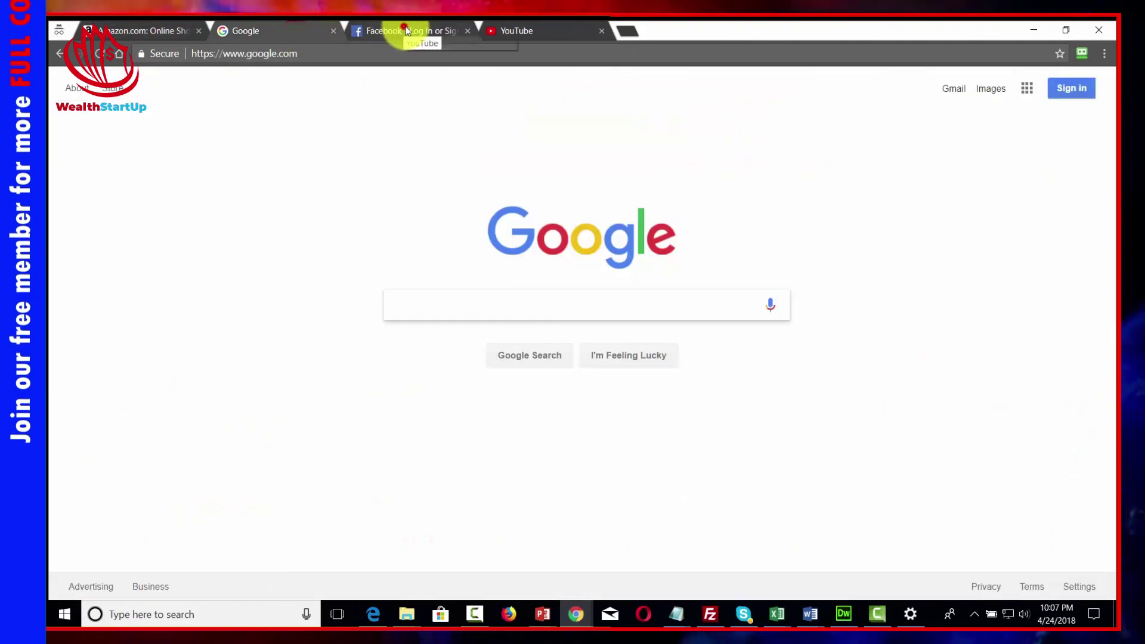
{"action": "left_click", "coordinate": [410, 30]}
{"action": "left_click", "coordinate": [518, 30]}
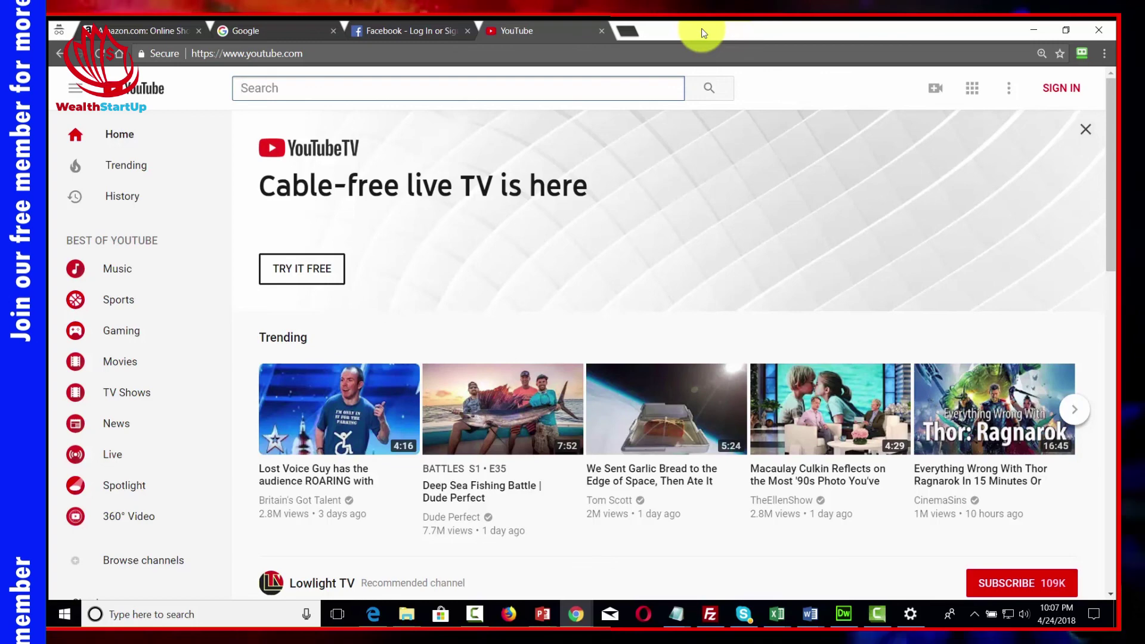
{"action": "key", "text": "F11"}
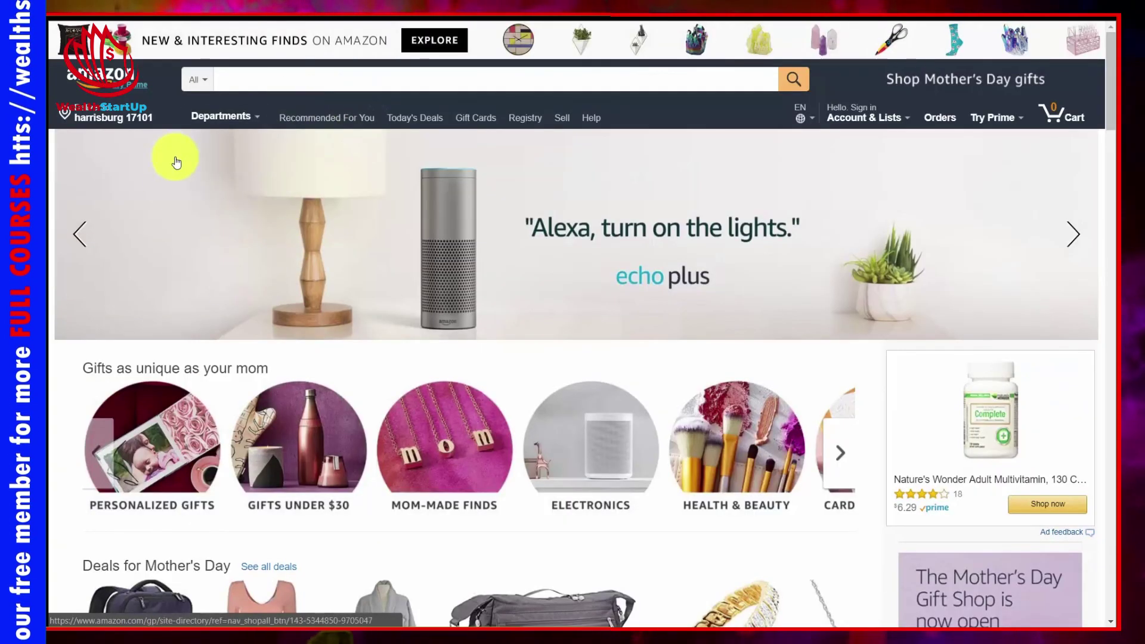
Open Echo Plus, compare it with Echo Spot, return to Echo Plus and exit full screen.
{"action": "left_click", "coordinate": [646, 284]}
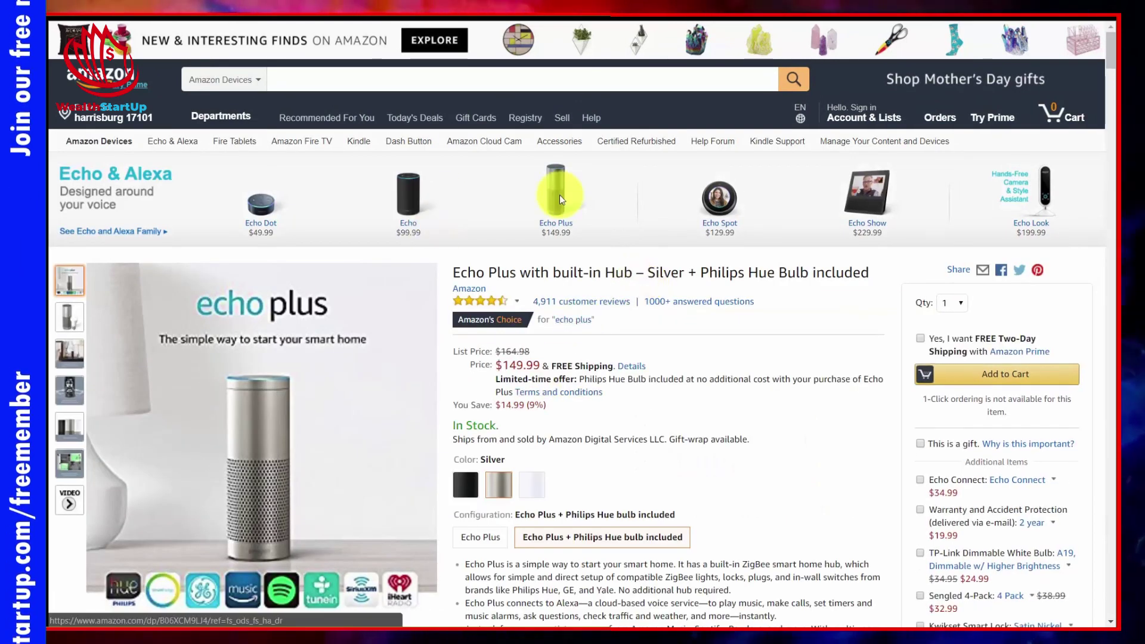
{"action": "left_click", "coordinate": [704, 199]}
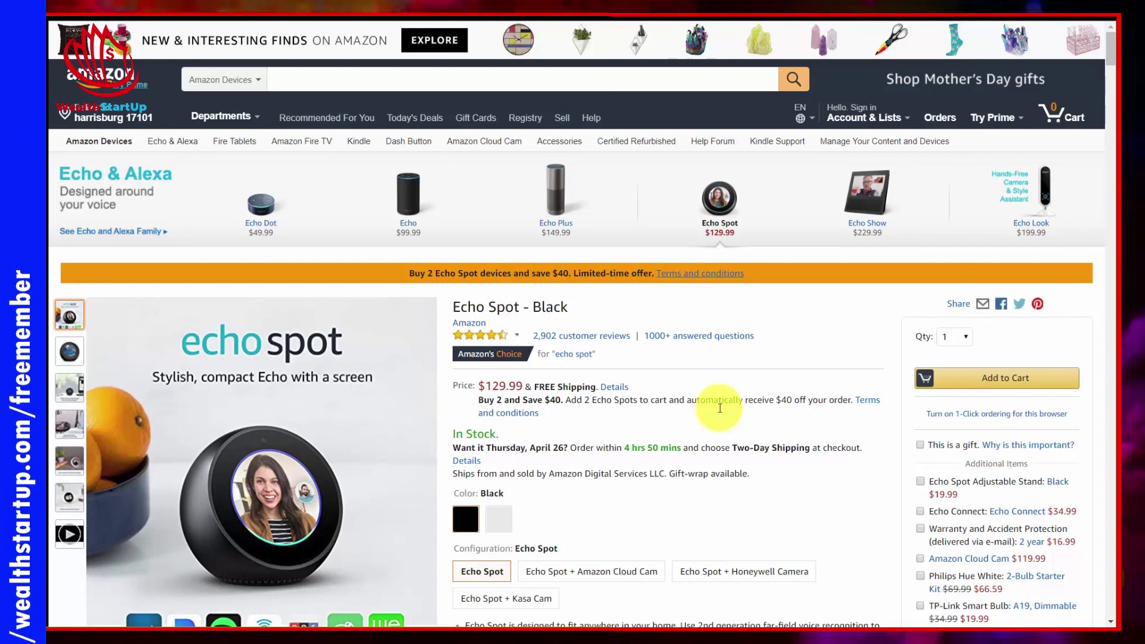
{"action": "key", "text": "alt+Left"}
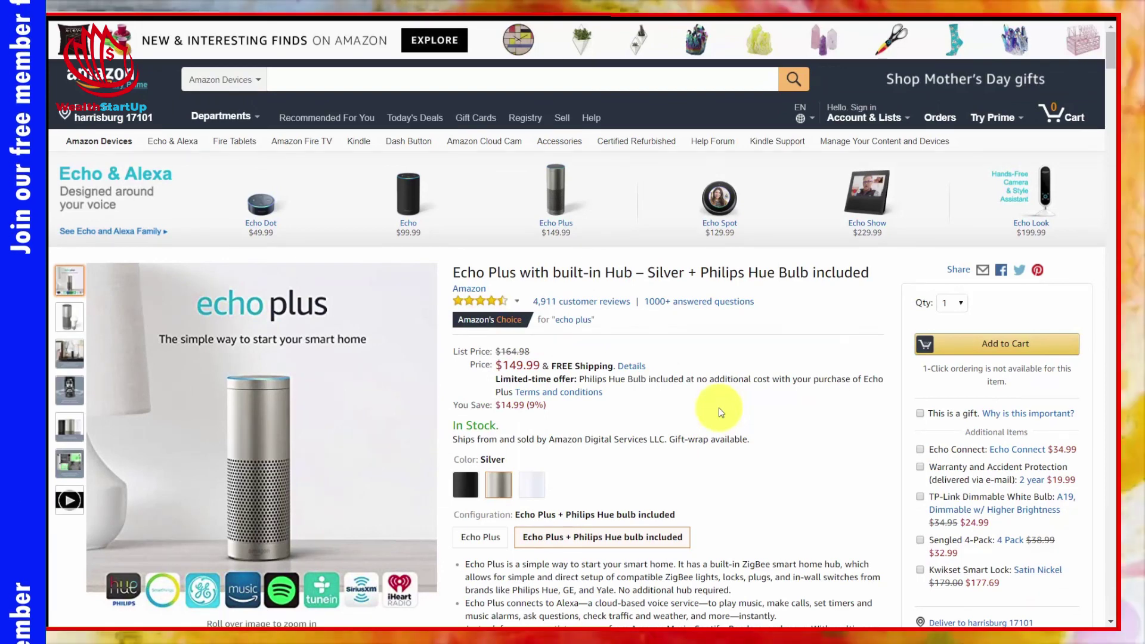
{"action": "key", "text": "F11"}
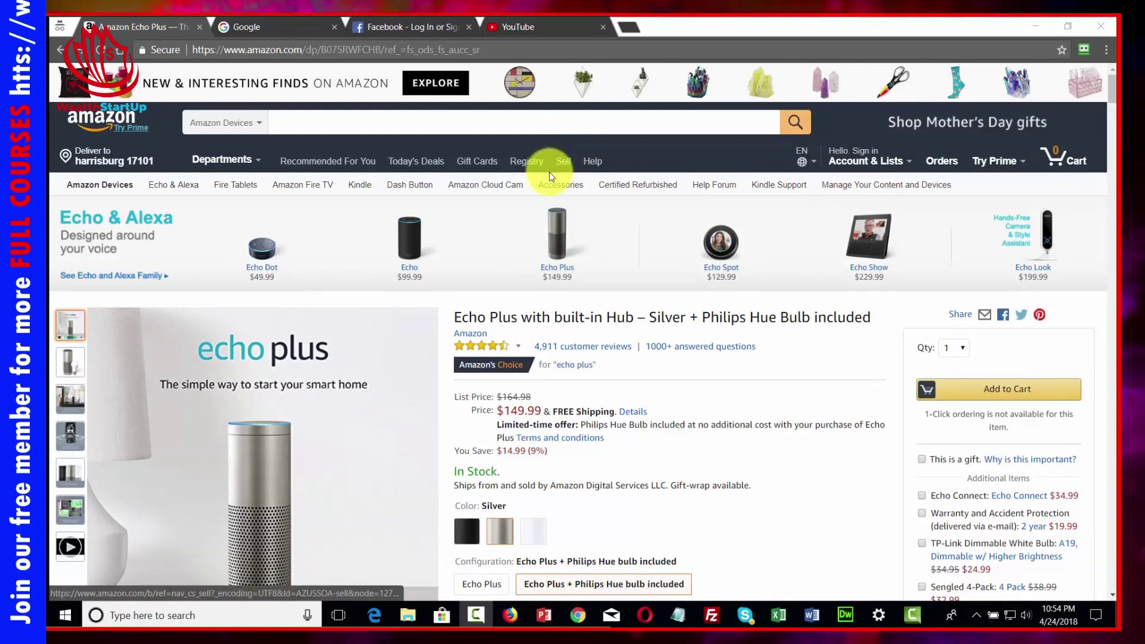
Bring the Camtasia Recorder's Recording window to the front from the taskbar.
{"action": "left_click", "coordinate": [467, 533]}
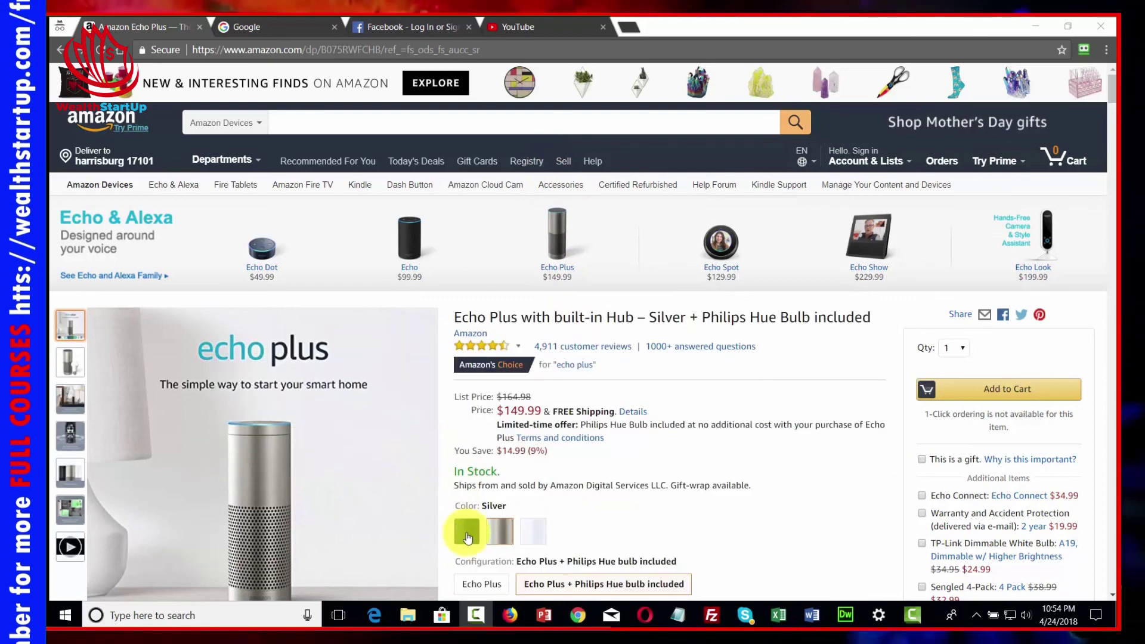
{"action": "mouse_move", "coordinate": [481, 620]}
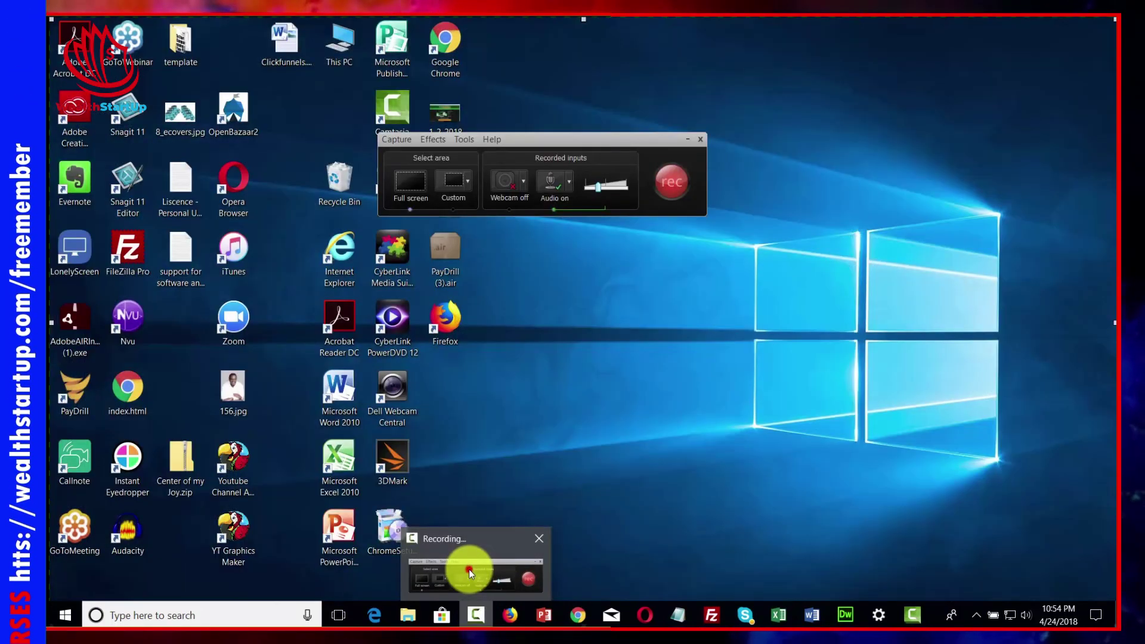
{"action": "left_click", "coordinate": [469, 569]}
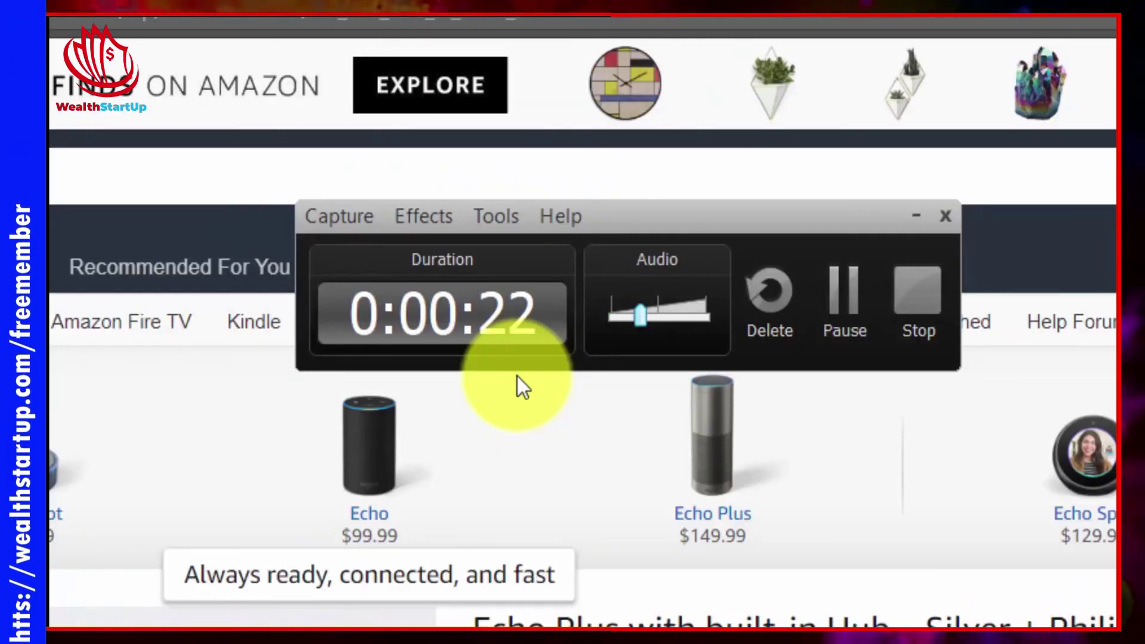
Open Tools > Options in Camtasia Recorder.
{"action": "left_click", "coordinate": [505, 217]}
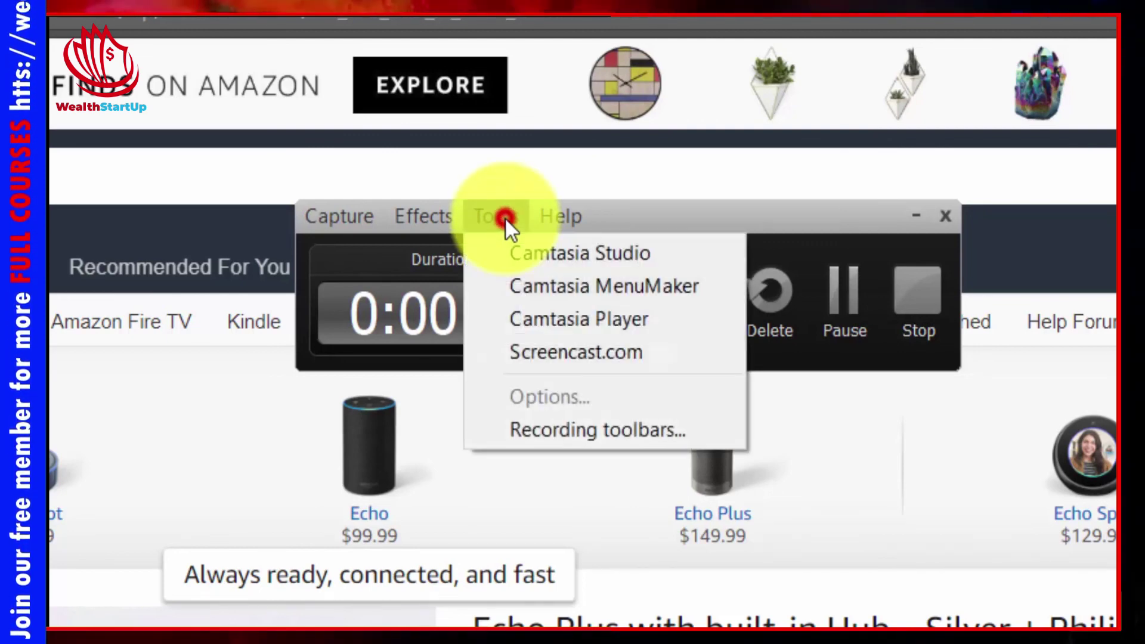
{"action": "left_click", "coordinate": [546, 396]}
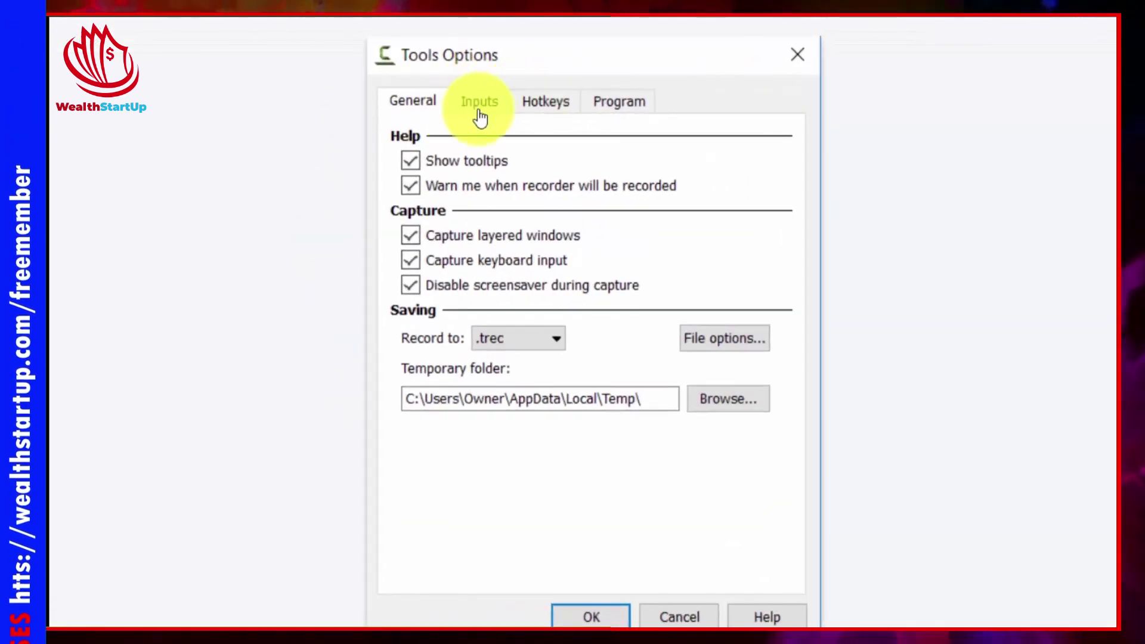
Show the Hotkeys settings: F9 for Record/Pause and F10 for Stop.
{"action": "left_click", "coordinate": [558, 113]}
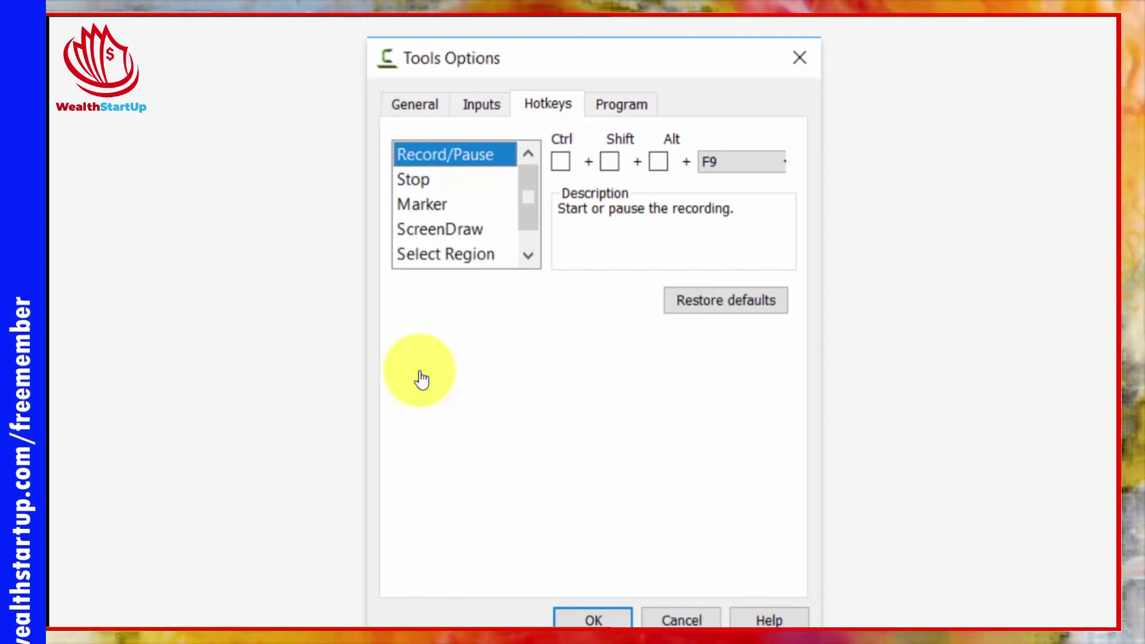
{"action": "key", "text": "Down"}
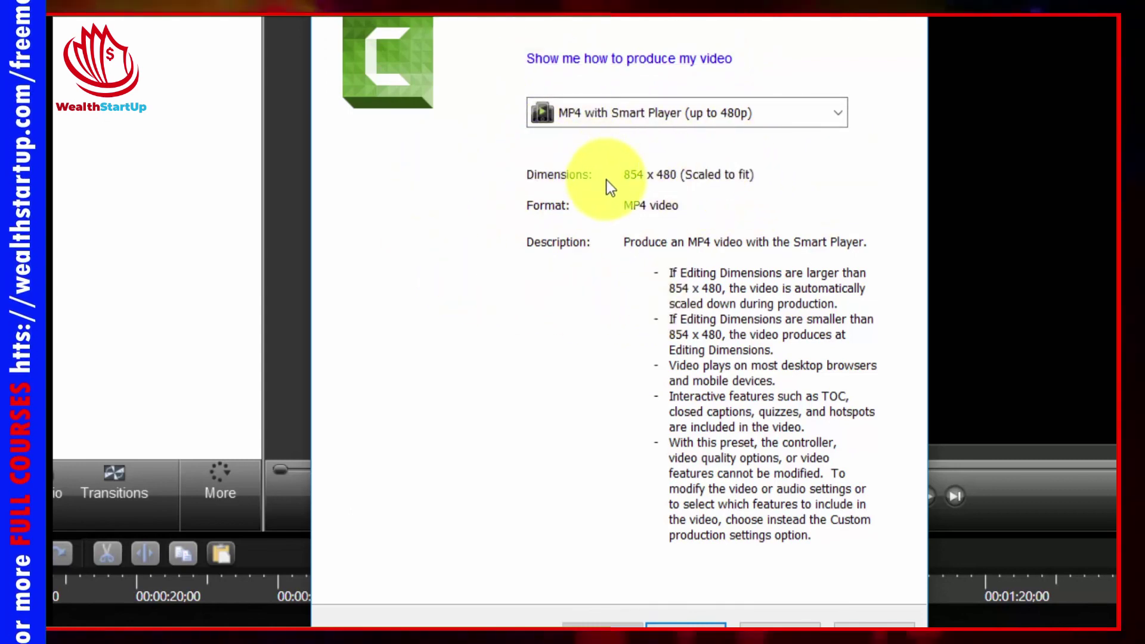
Select the MP4 only (up to 1080p) production preset.
{"action": "left_click", "coordinate": [667, 114]}
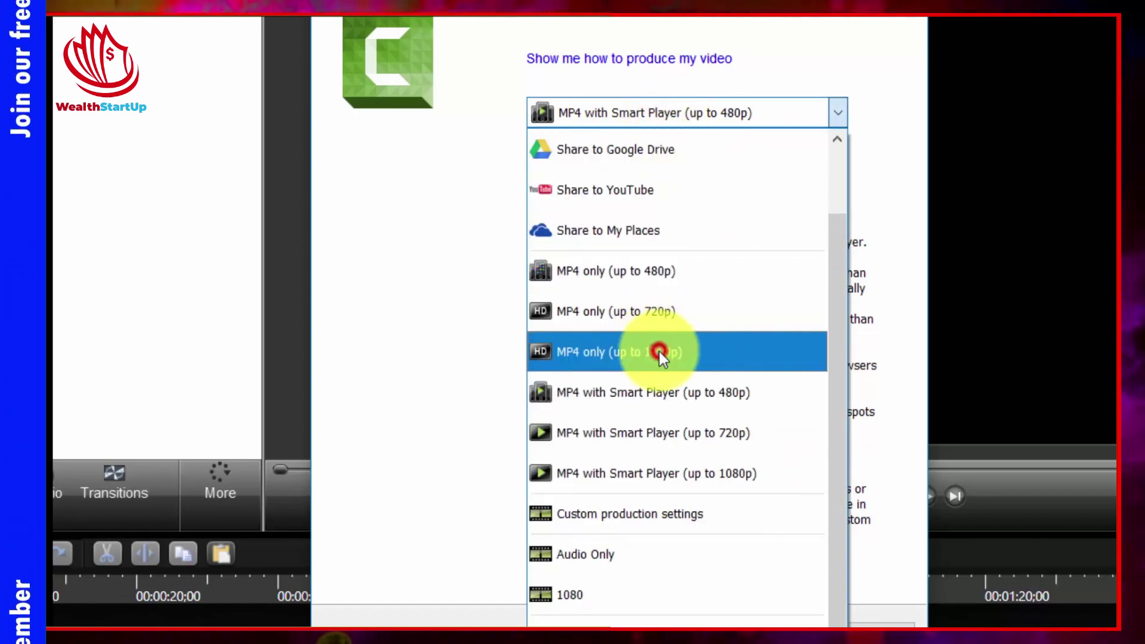
{"action": "left_click", "coordinate": [660, 352]}
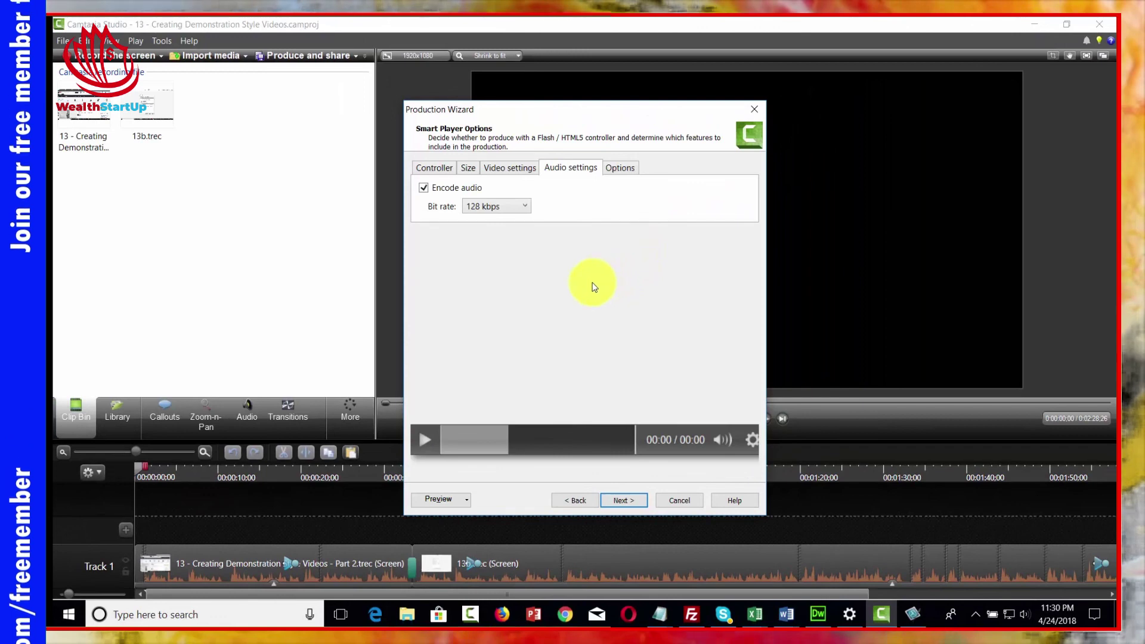
Check the audio bit rate list, then open Video Information Options titled '13 - Creating Demonstration Style Videos'.
{"action": "left_click", "coordinate": [527, 206]}
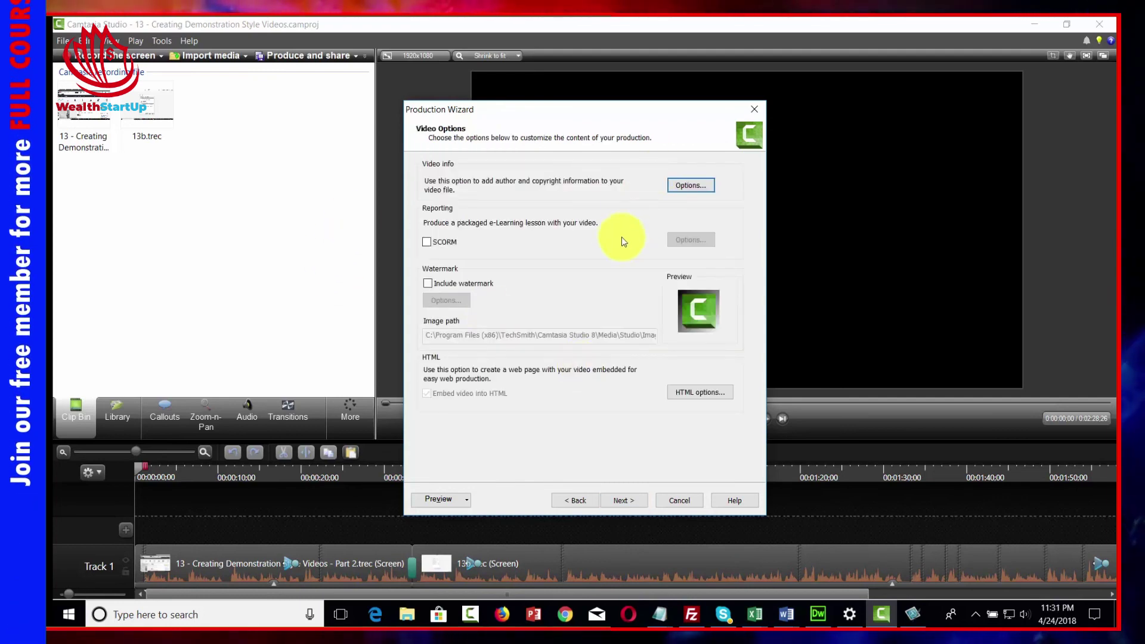
{"action": "left_click", "coordinate": [683, 186]}
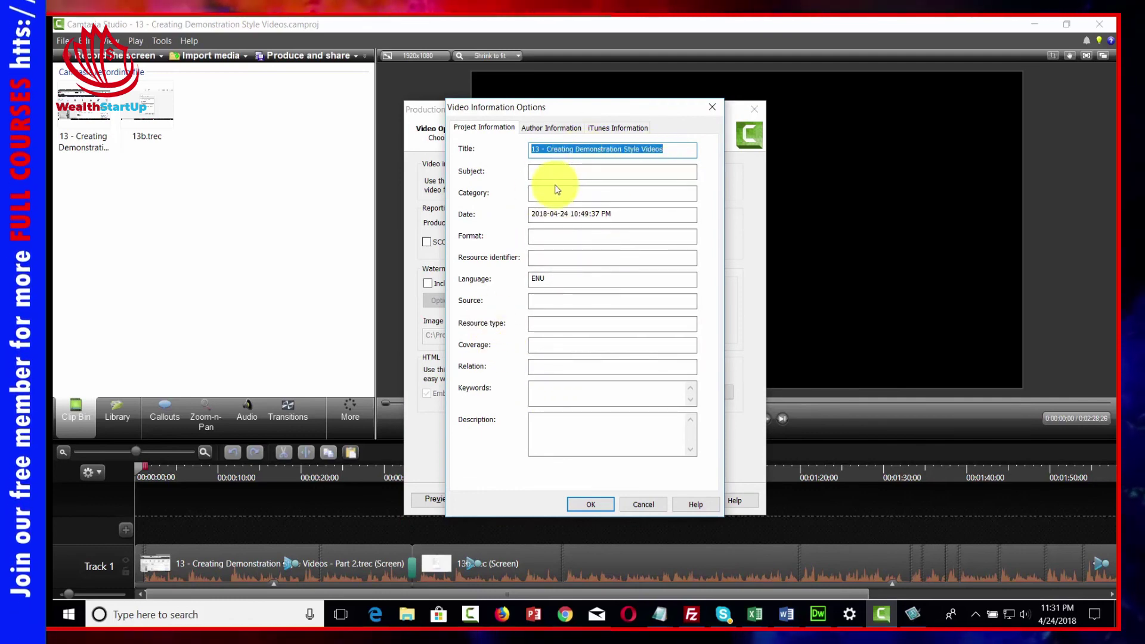
Review the Author, iTunes and Project Information tabs of the video information options.
{"action": "left_click", "coordinate": [534, 127]}
{"action": "left_click", "coordinate": [606, 128]}
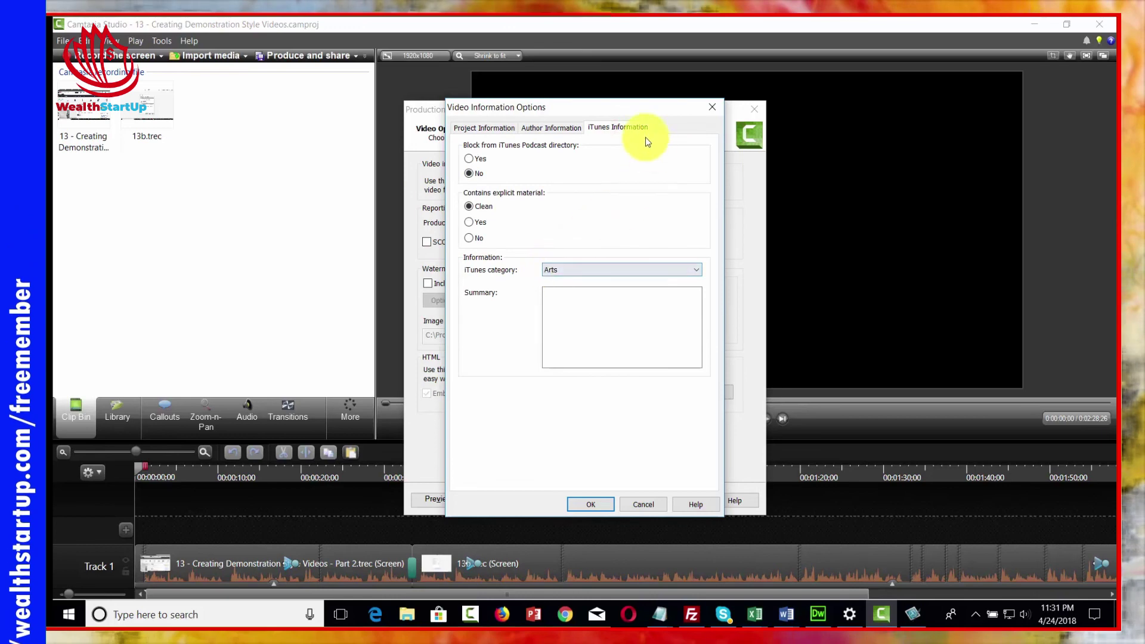
{"action": "left_click", "coordinate": [495, 129]}
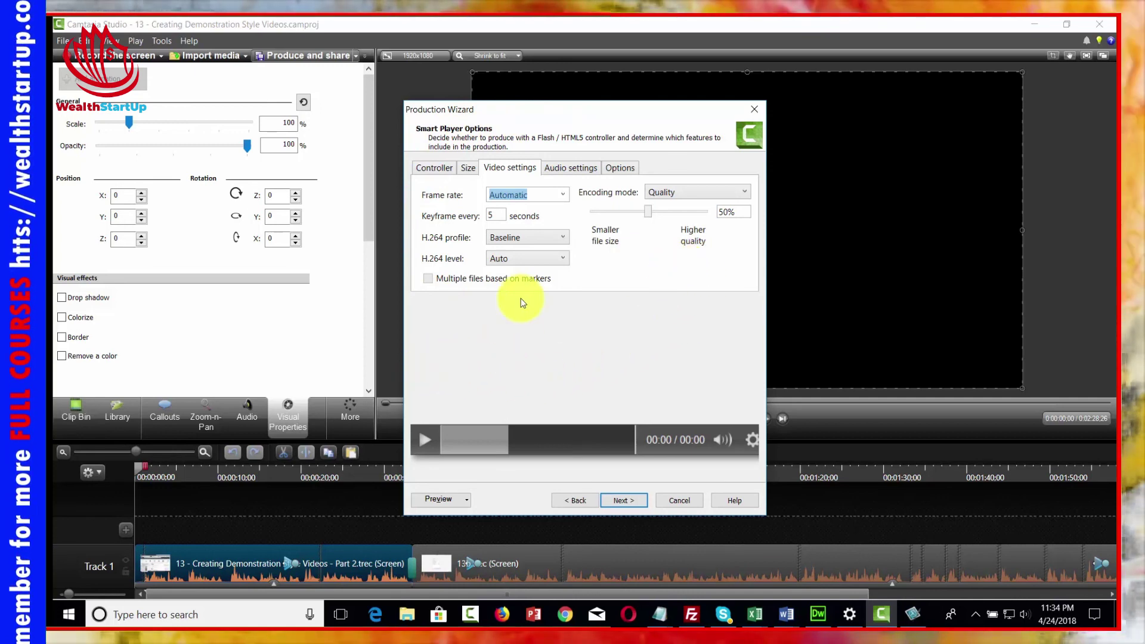
{"action": "left_click", "coordinate": [563, 197]}
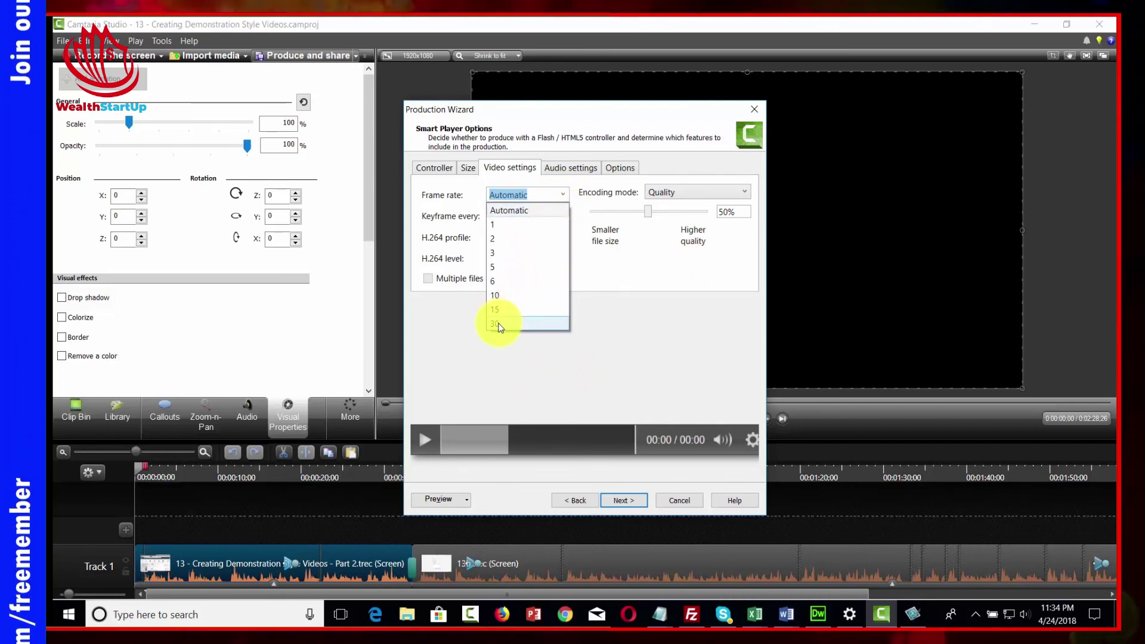
{"action": "left_click", "coordinate": [500, 368]}
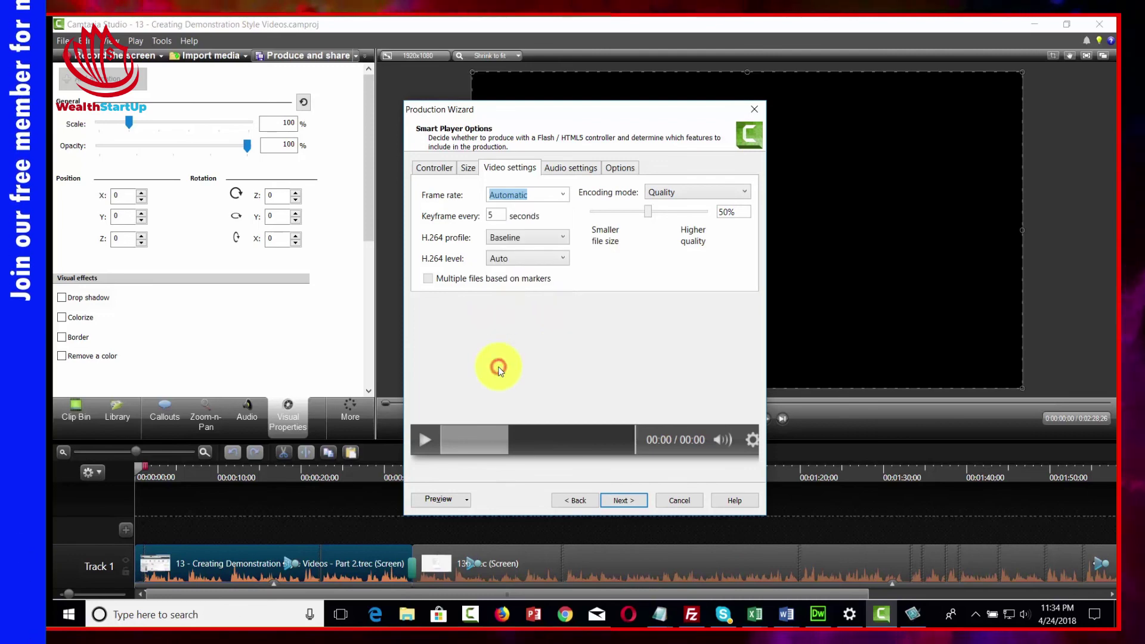
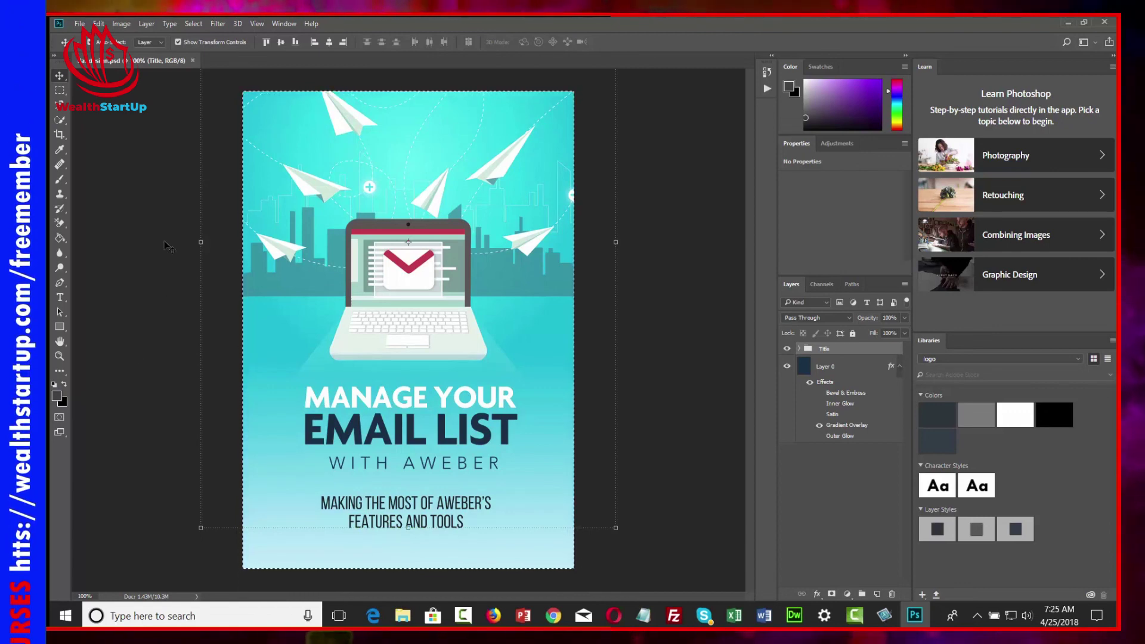
Create a new 1920×1080 px, 72 ppi RGB document with a transparent background.
{"action": "left_click", "coordinate": [79, 24]}
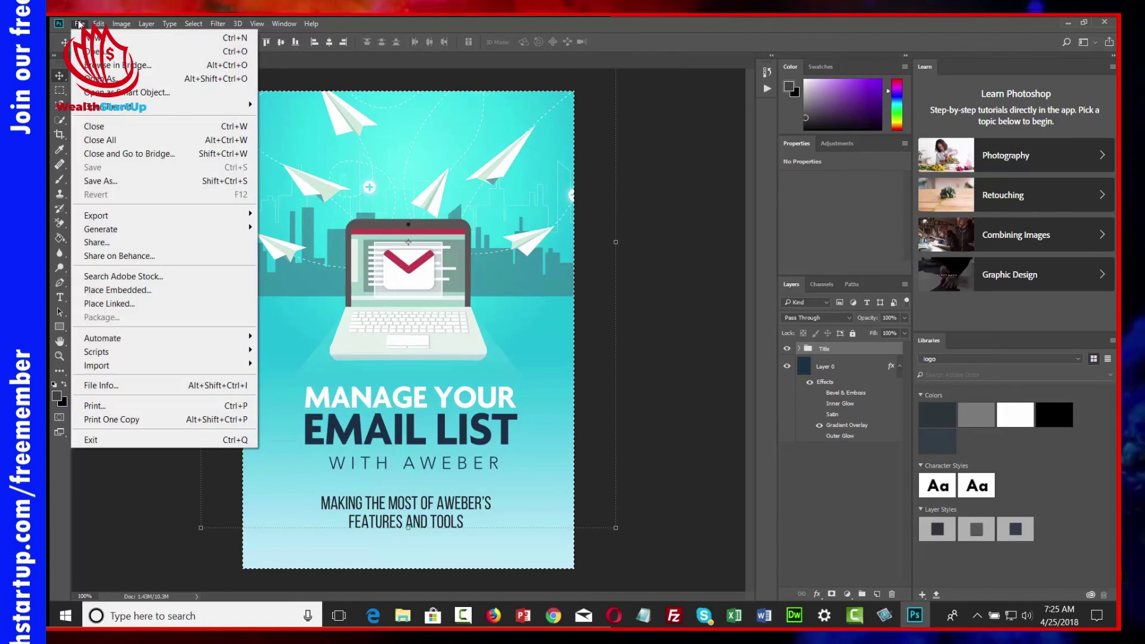
{"action": "left_click", "coordinate": [96, 39]}
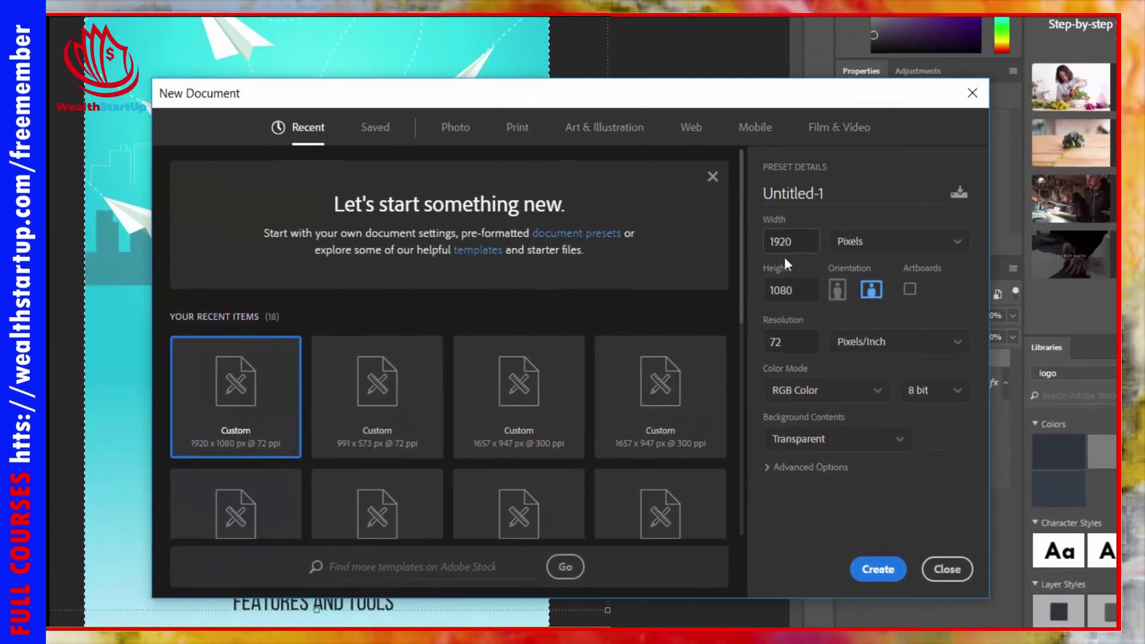
{"action": "left_click", "coordinate": [877, 571]}
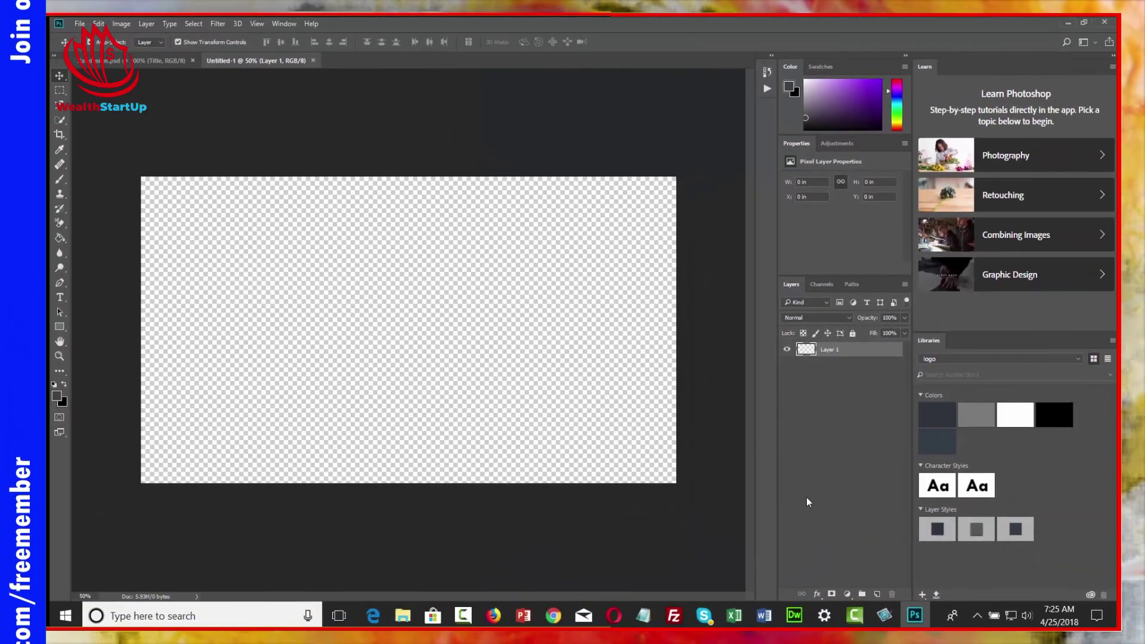
In the ebook cover document, select all and copy a merged copy of every visible layer.
{"action": "left_click", "coordinate": [137, 63]}
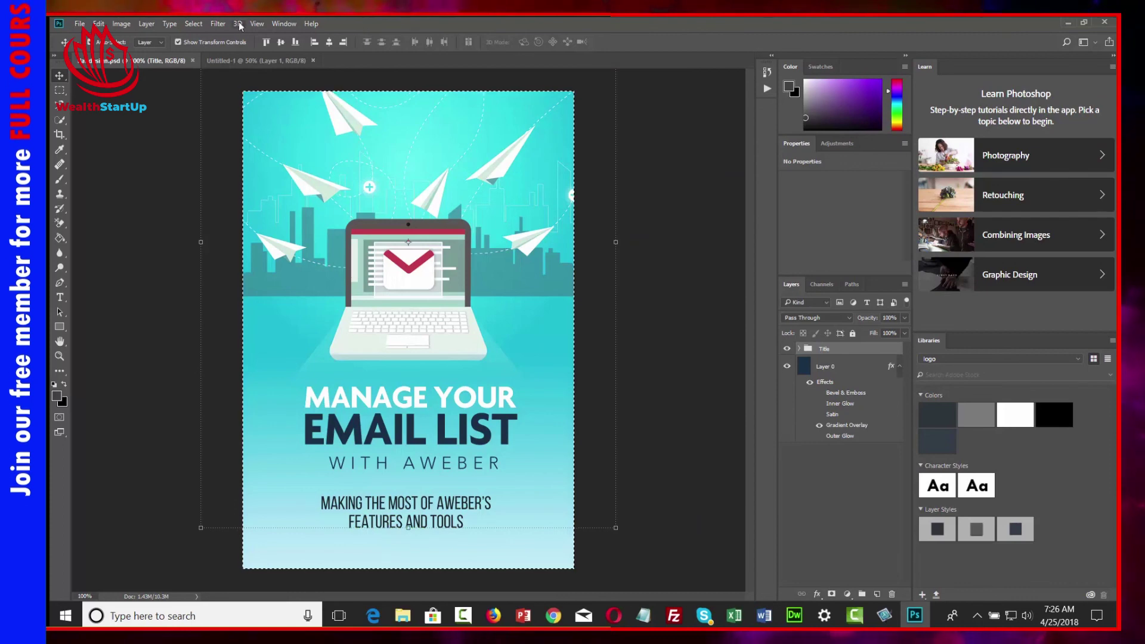
{"action": "left_click", "coordinate": [193, 23]}
{"action": "left_click", "coordinate": [199, 36]}
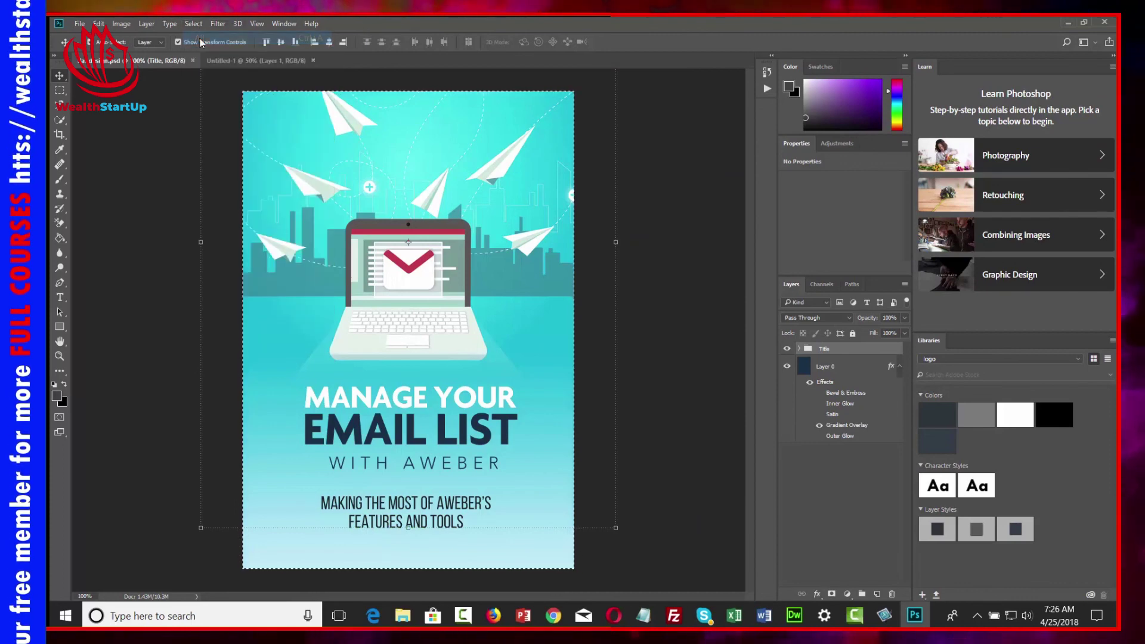
{"action": "left_click", "coordinate": [99, 24]}
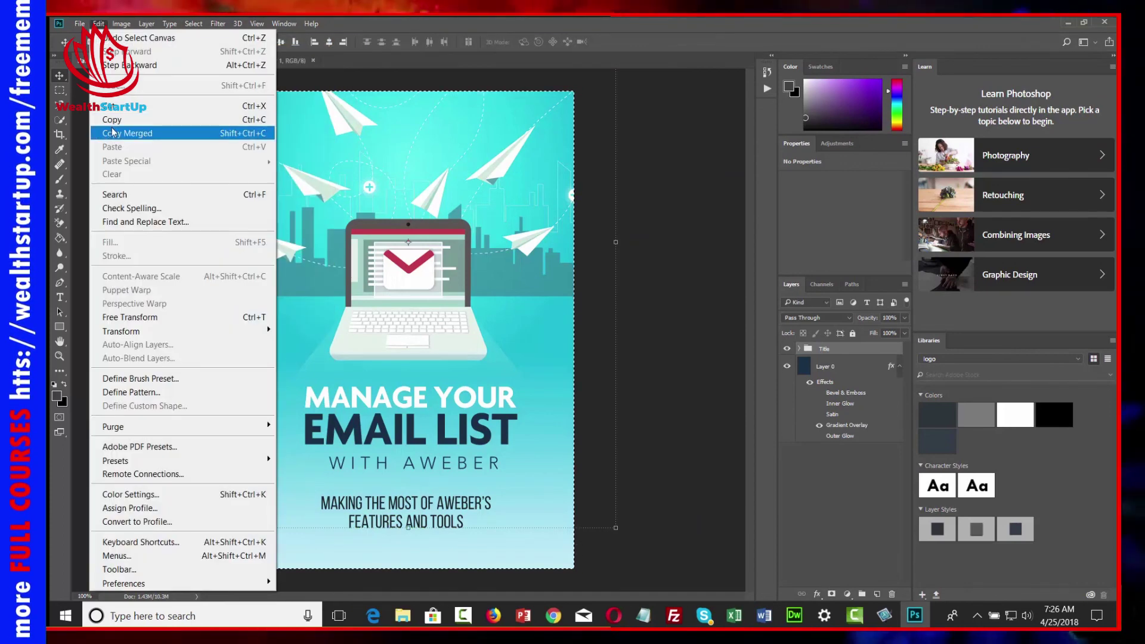
{"action": "left_click", "coordinate": [113, 132]}
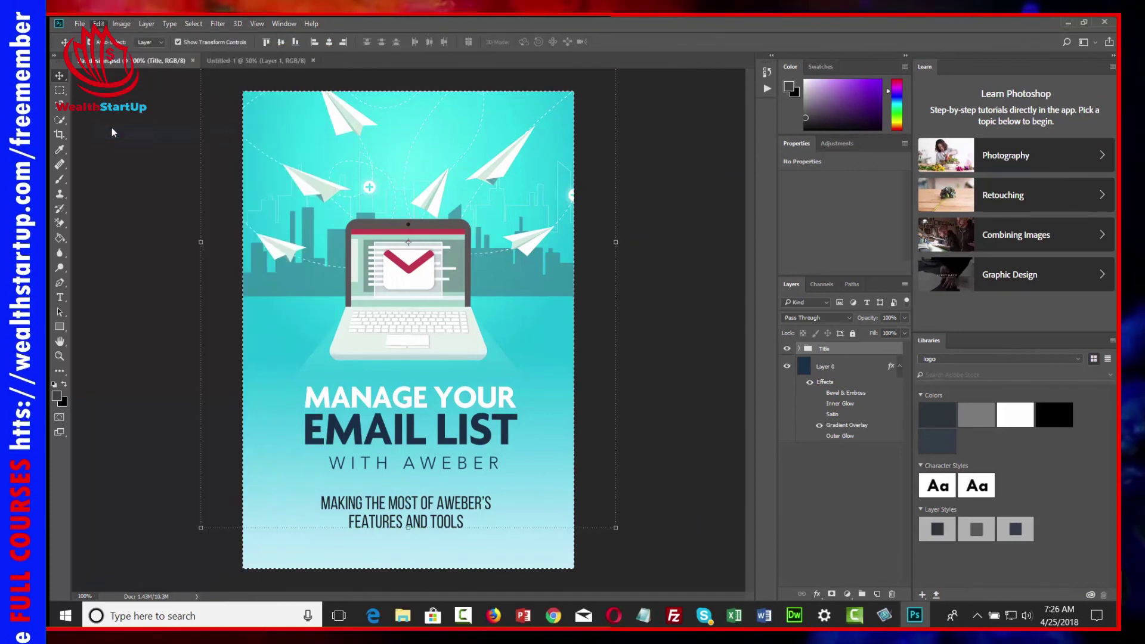
Paste the merged cover into the blank Untitled-1 document.
{"action": "left_click", "coordinate": [263, 61]}
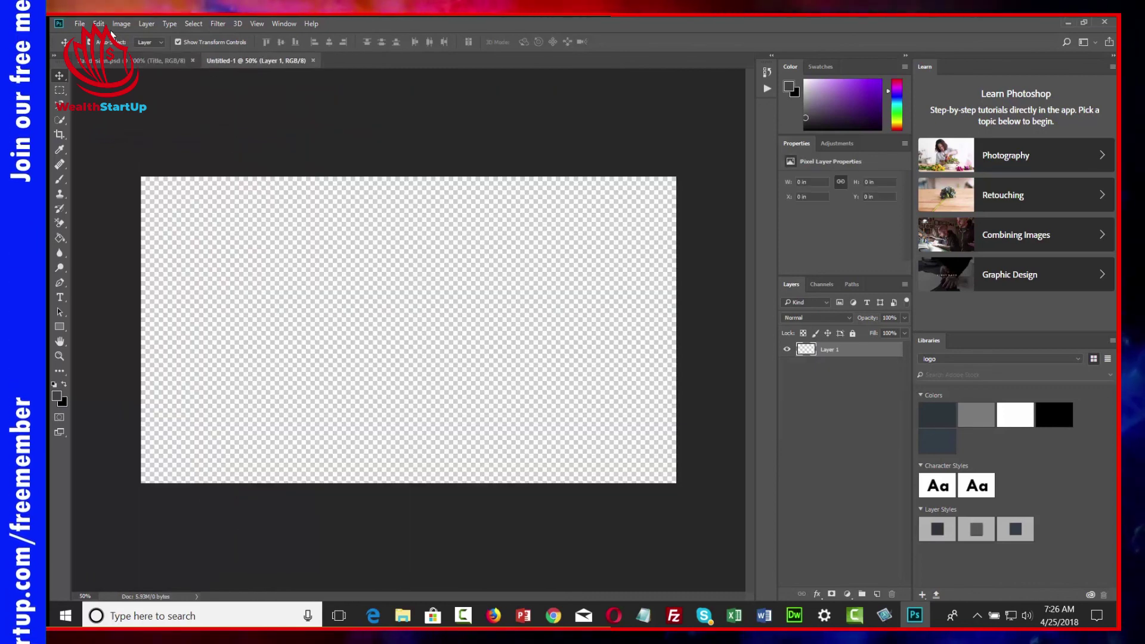
{"action": "left_click", "coordinate": [98, 24]}
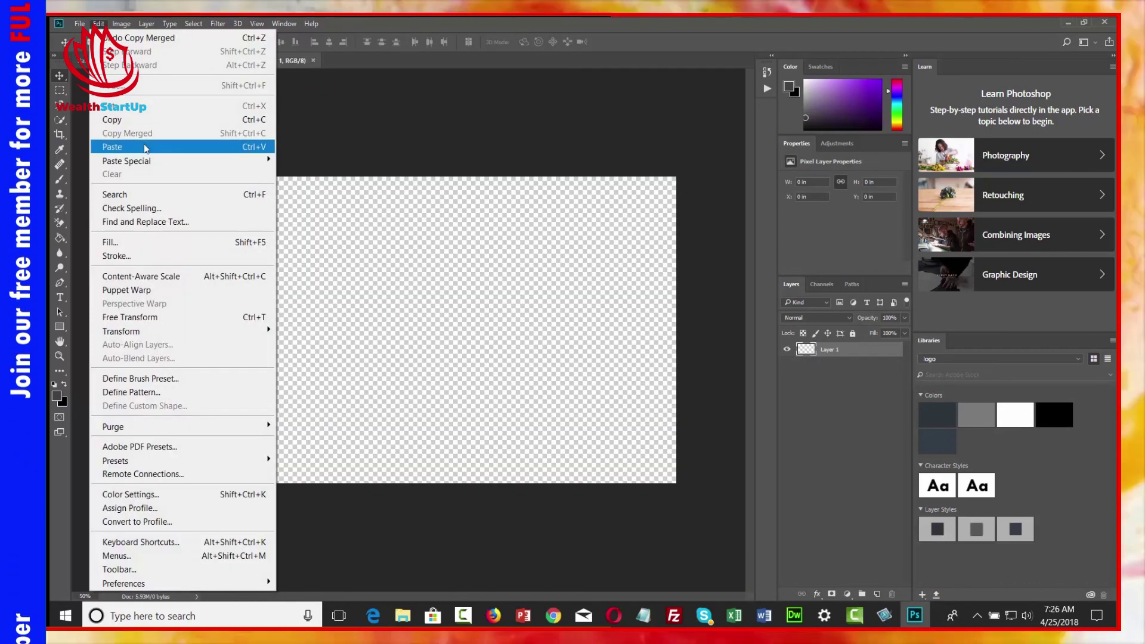
{"action": "left_click", "coordinate": [145, 148]}
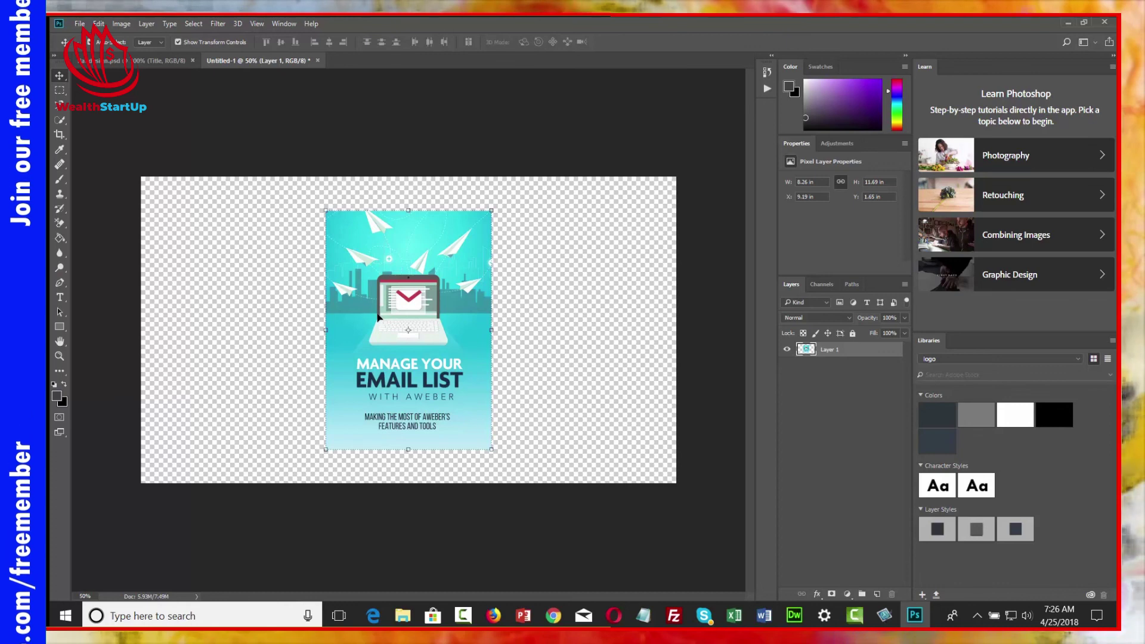
Zoom out and roughly enlarge and reposition the pasted cover over the canvas.
{"action": "key", "text": "ctrl+minus"}
{"action": "key", "text": "ctrl+minus"}
{"action": "key", "text": "ctrl+minus"}
{"action": "key", "text": "ctrl+minus"}
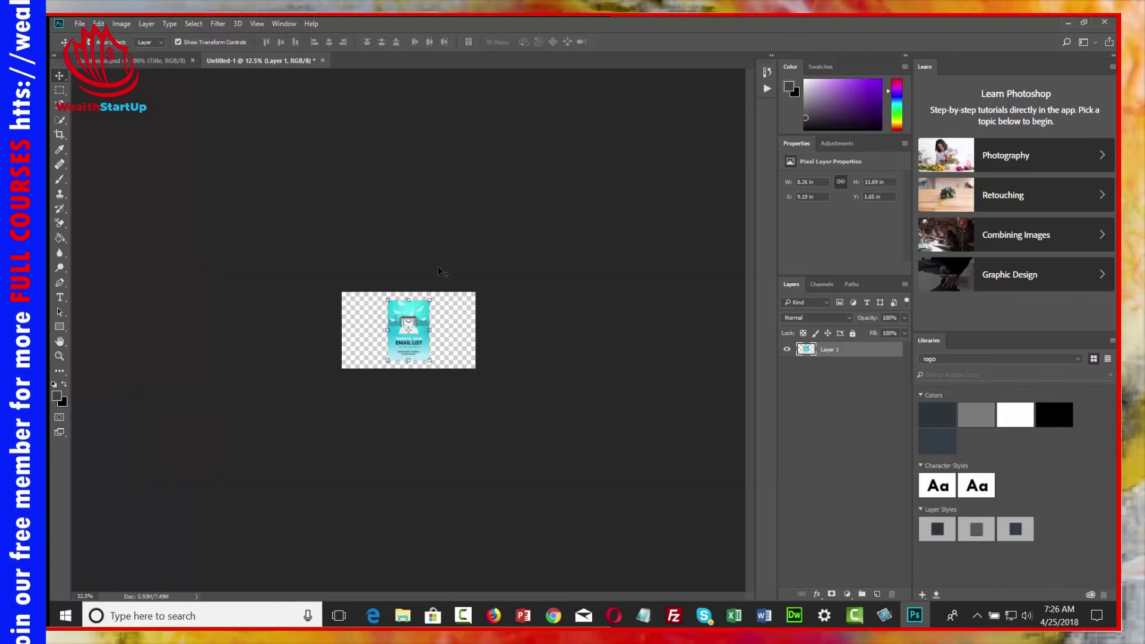
{"action": "left_click_drag", "start_coordinate": [429, 299], "coordinate": [491, 232]}
{"action": "left_click_drag", "start_coordinate": [467, 276], "coordinate": [436, 285]}
{"action": "left_click_drag", "start_coordinate": [460, 241], "coordinate": [474, 228]}
{"action": "mouse_move", "coordinate": [423, 274]}
{"action": "left_mouse_down"}
{"action": "mouse_move", "coordinate": [398, 270]}
{"action": "mouse_move", "coordinate": [416, 276]}
{"action": "left_mouse_up"}
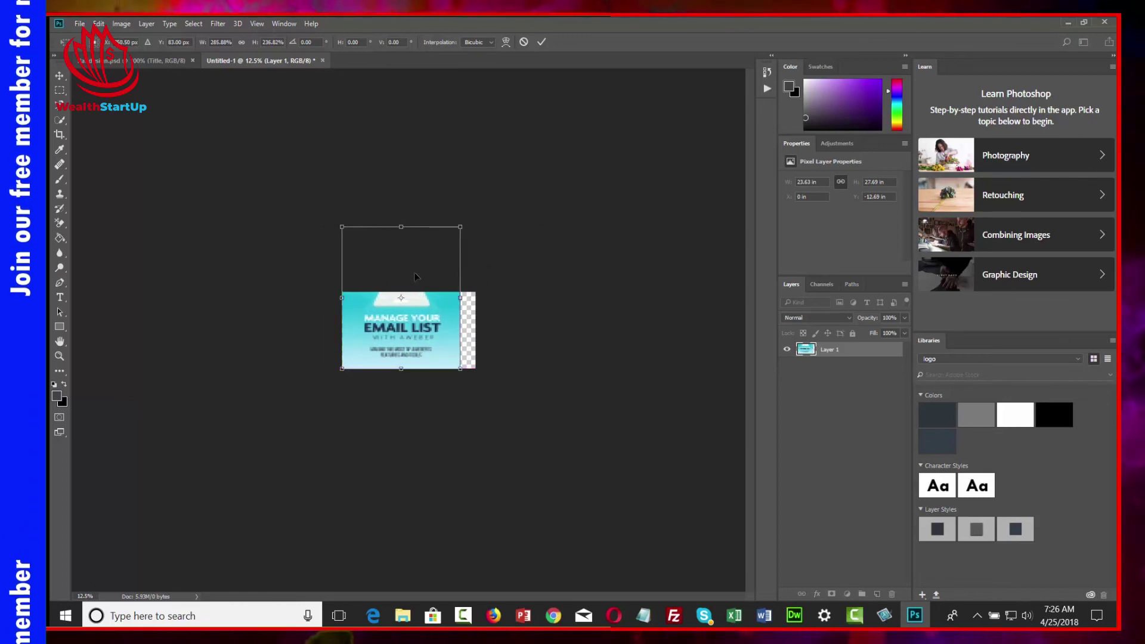
Scale the cover proportionally to about 319%, fit its edges to the canvas, and apply.
{"action": "left_click", "coordinate": [242, 44]}
{"action": "left_click_drag", "start_coordinate": [460, 210], "coordinate": [475, 192]}
{"action": "left_click_drag", "start_coordinate": [420, 265], "coordinate": [421, 256]}
{"action": "left_click_drag", "start_coordinate": [409, 370], "coordinate": [409, 365]}
{"action": "left_click_drag", "start_coordinate": [474, 183], "coordinate": [474, 191]}
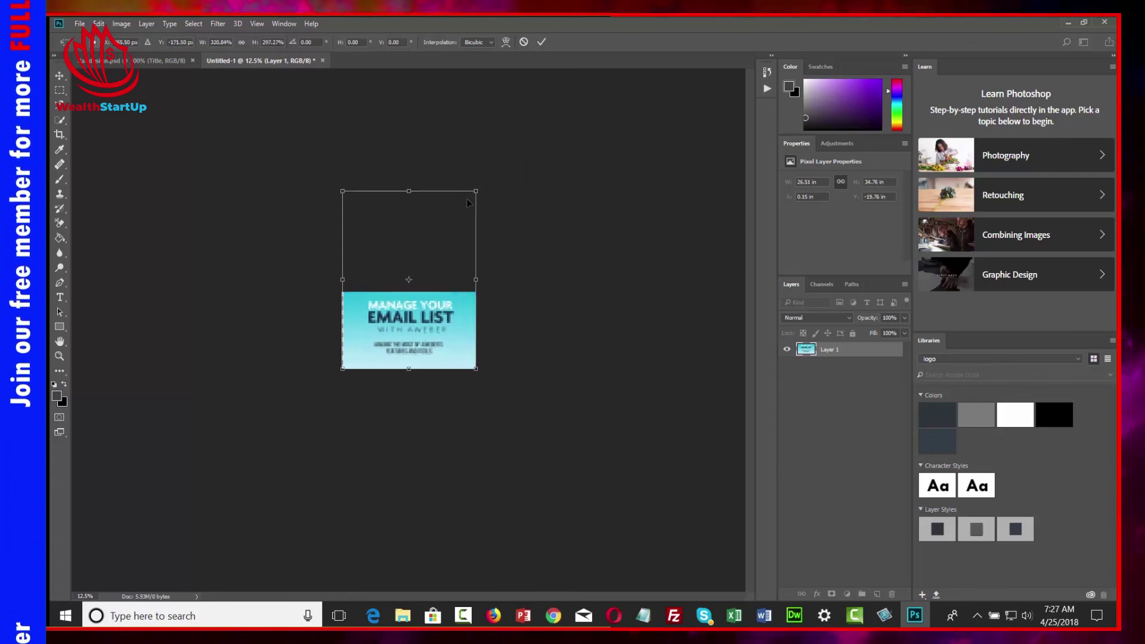
{"action": "left_click_drag", "start_coordinate": [342, 279], "coordinate": [341, 279]}
{"action": "left_click", "coordinate": [61, 84]}
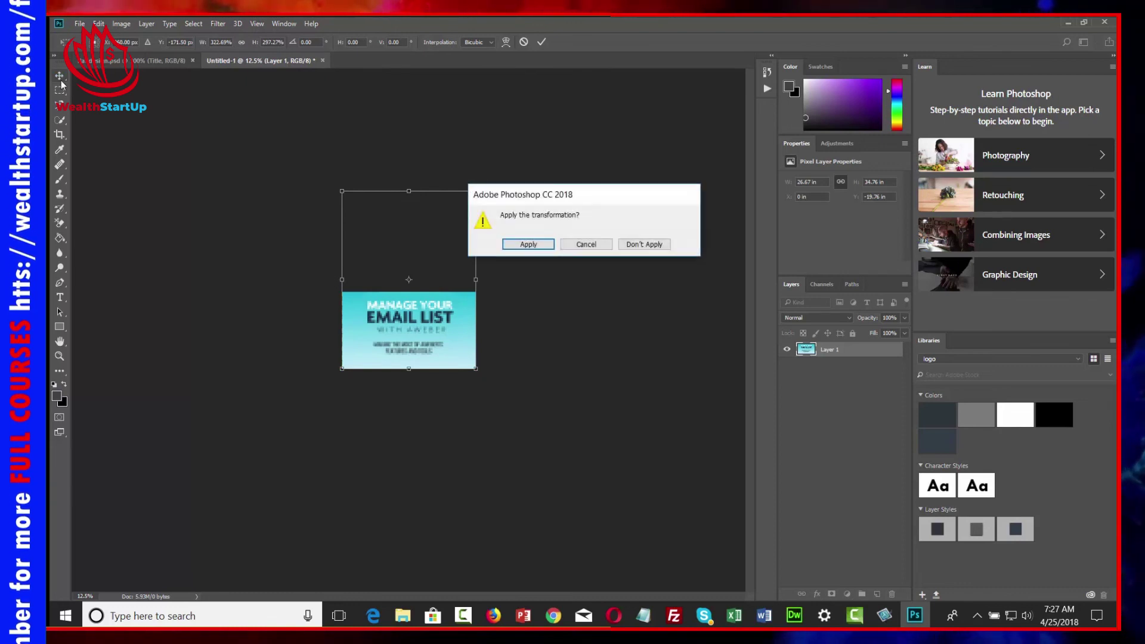
{"action": "left_click", "coordinate": [528, 243]}
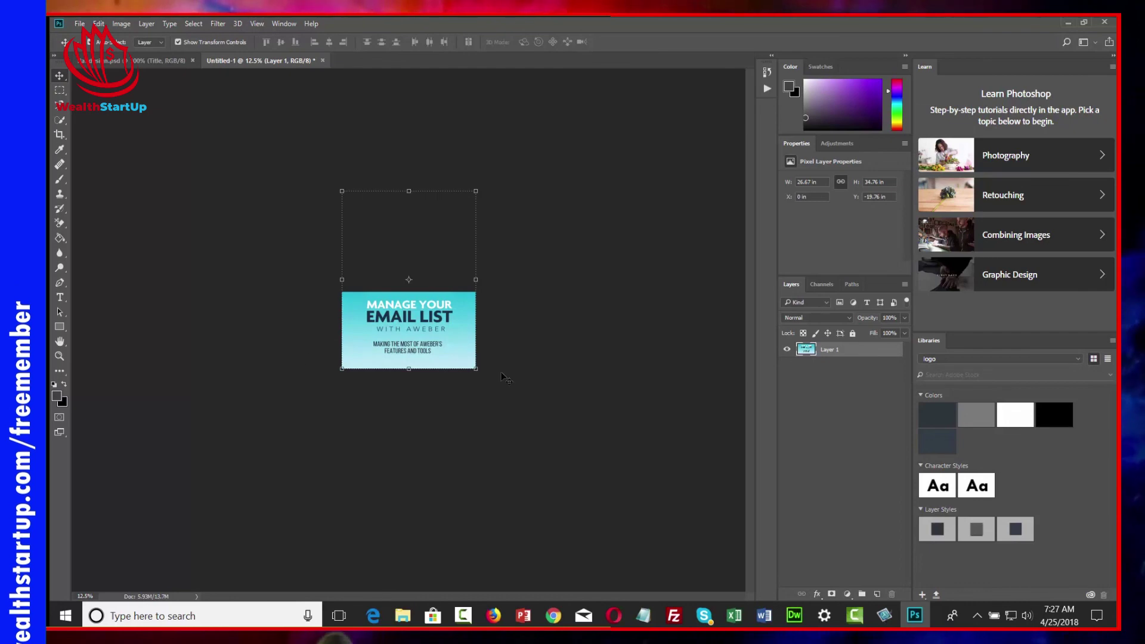
Save the banner as PNG (Untitled-1.png), then expand the cover's Title layer group.
{"action": "left_click", "coordinate": [79, 23]}
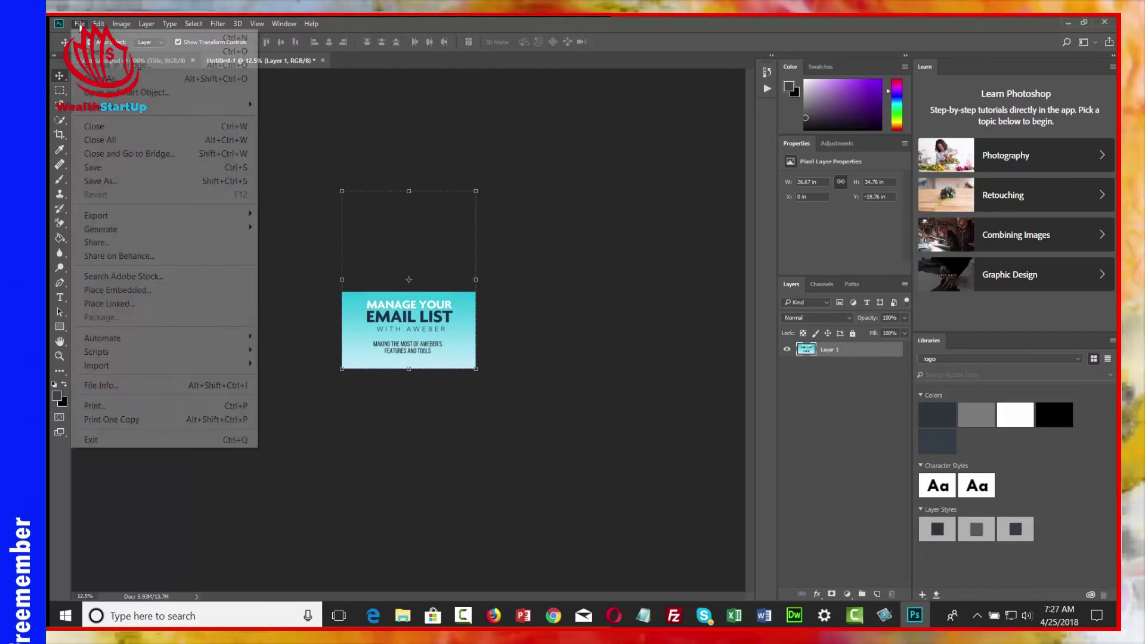
{"action": "left_click", "coordinate": [113, 187]}
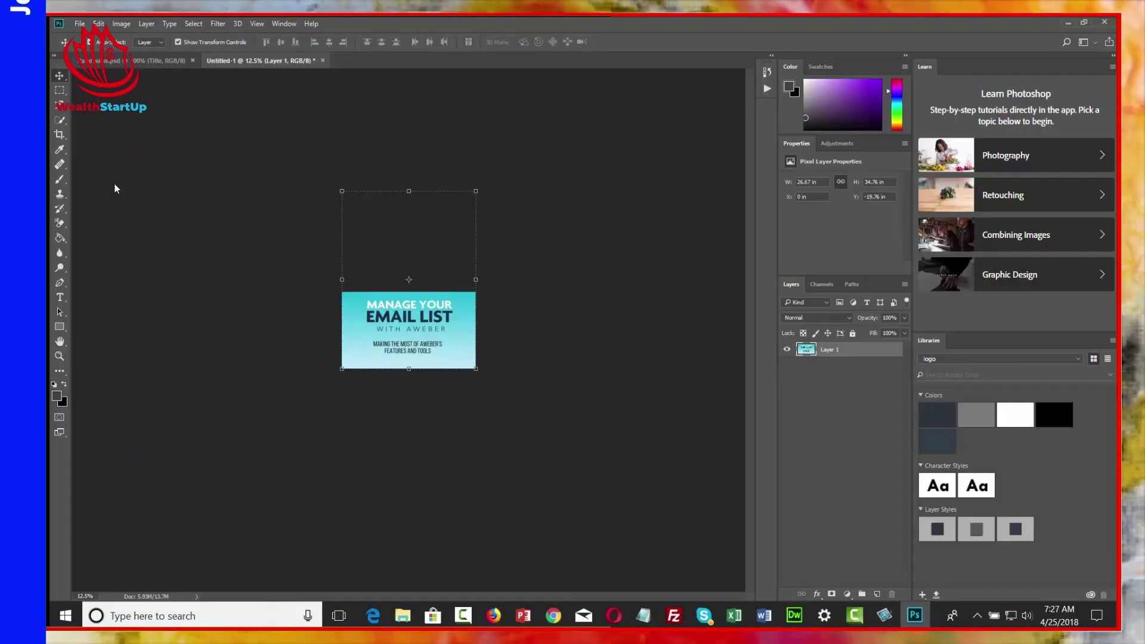
{"action": "left_click", "coordinate": [370, 436]}
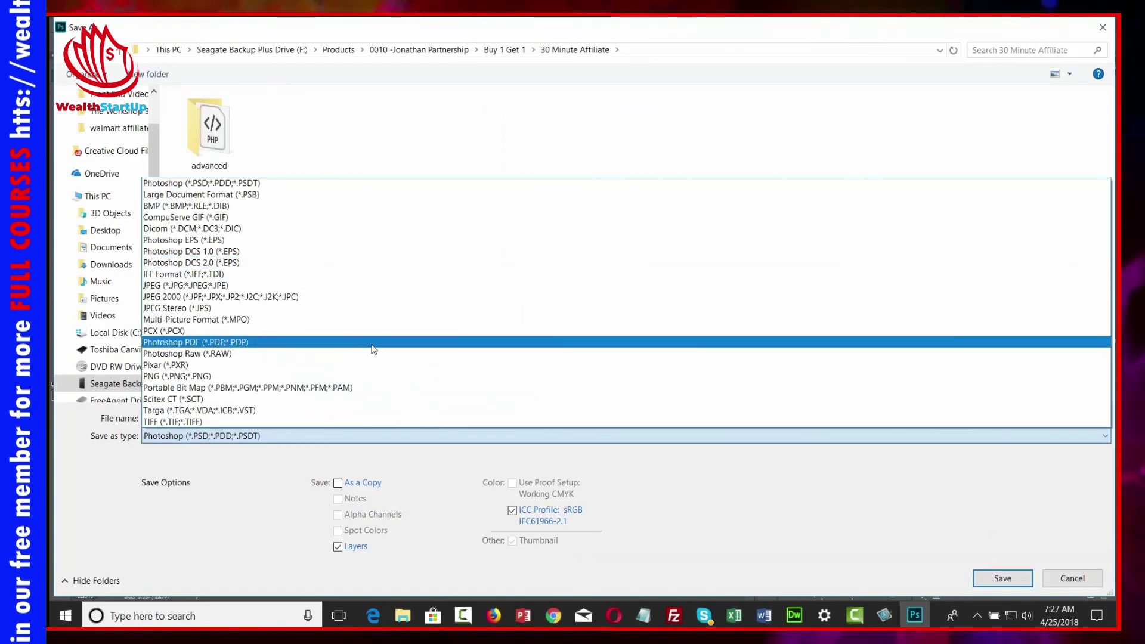
{"action": "left_click", "coordinate": [371, 377]}
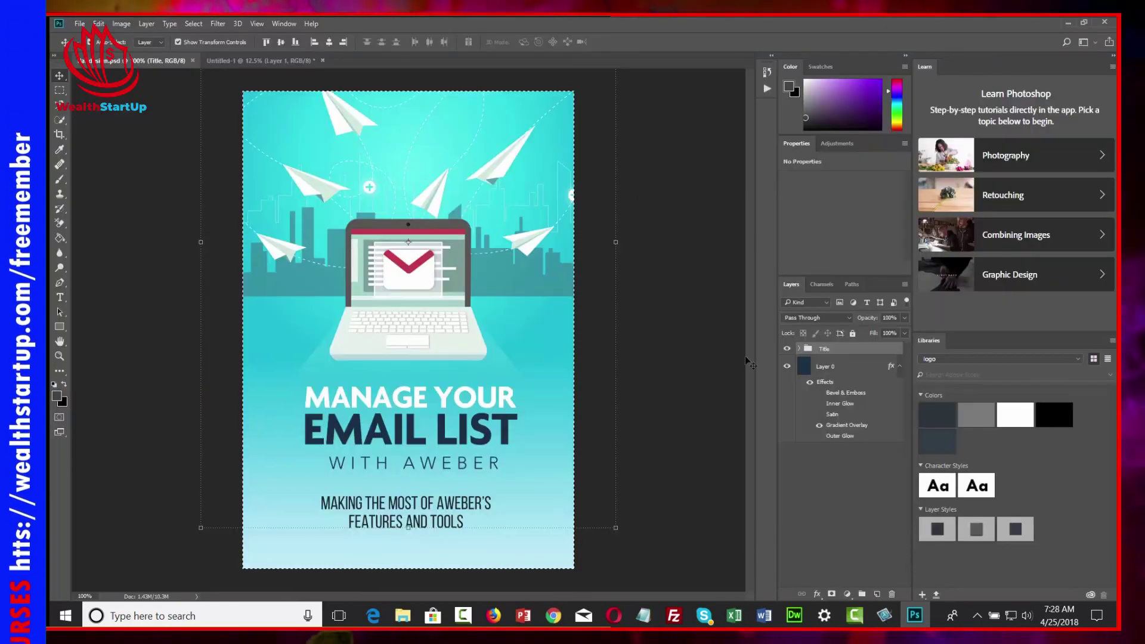
{"action": "left_click", "coordinate": [799, 349]}
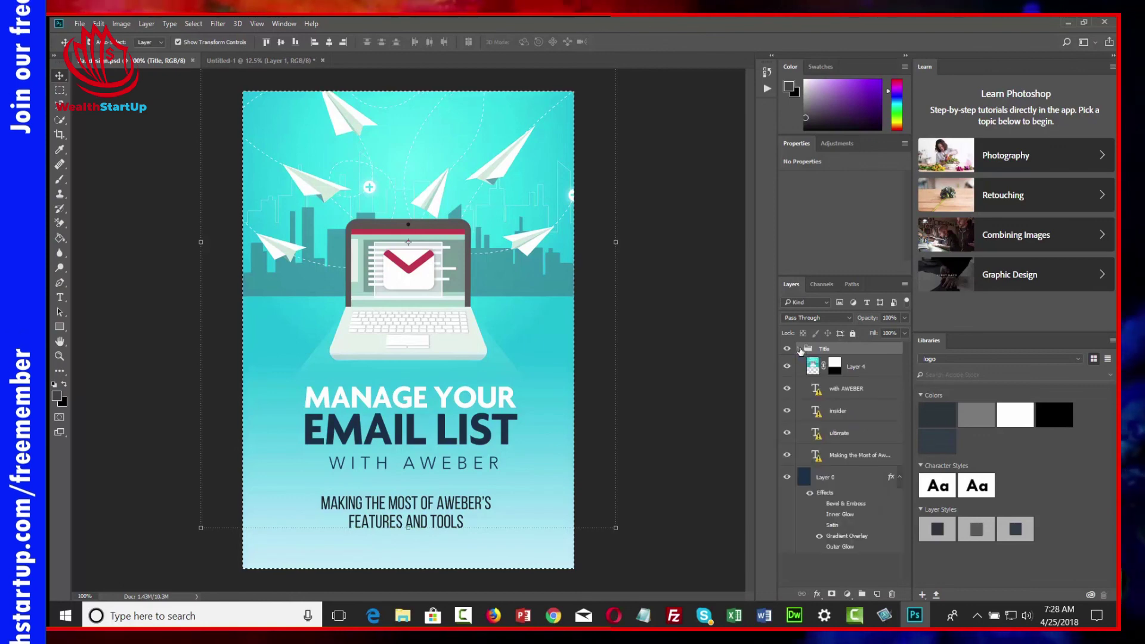
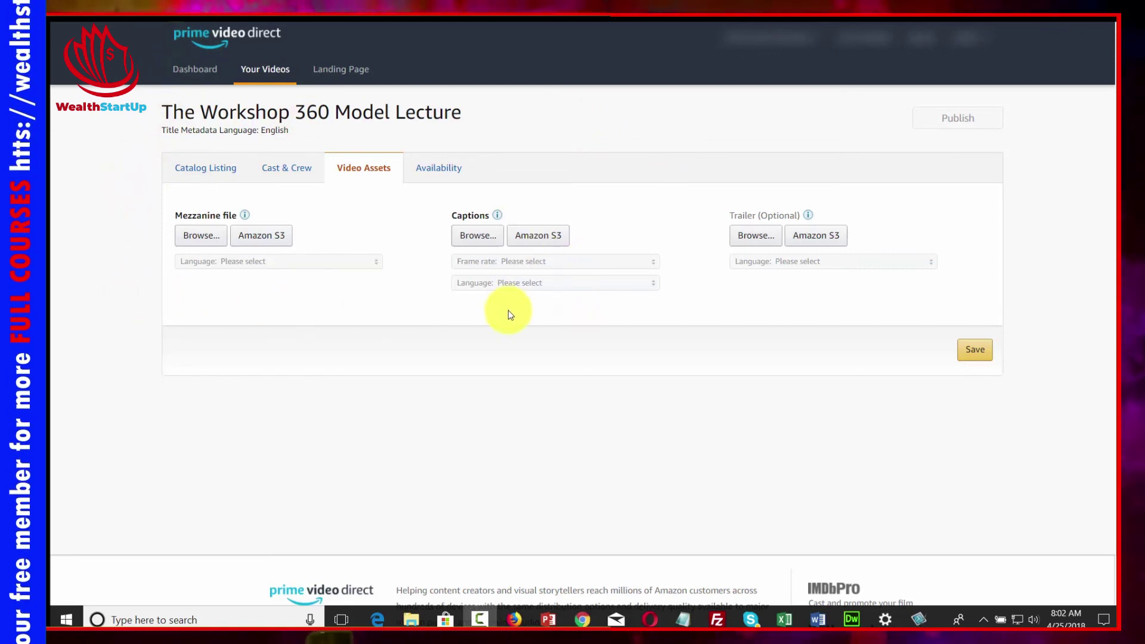
Bring up the Amazon Transcribe overview page in the AWS Console.
{"action": "mouse_move", "coordinate": [499, 219]}
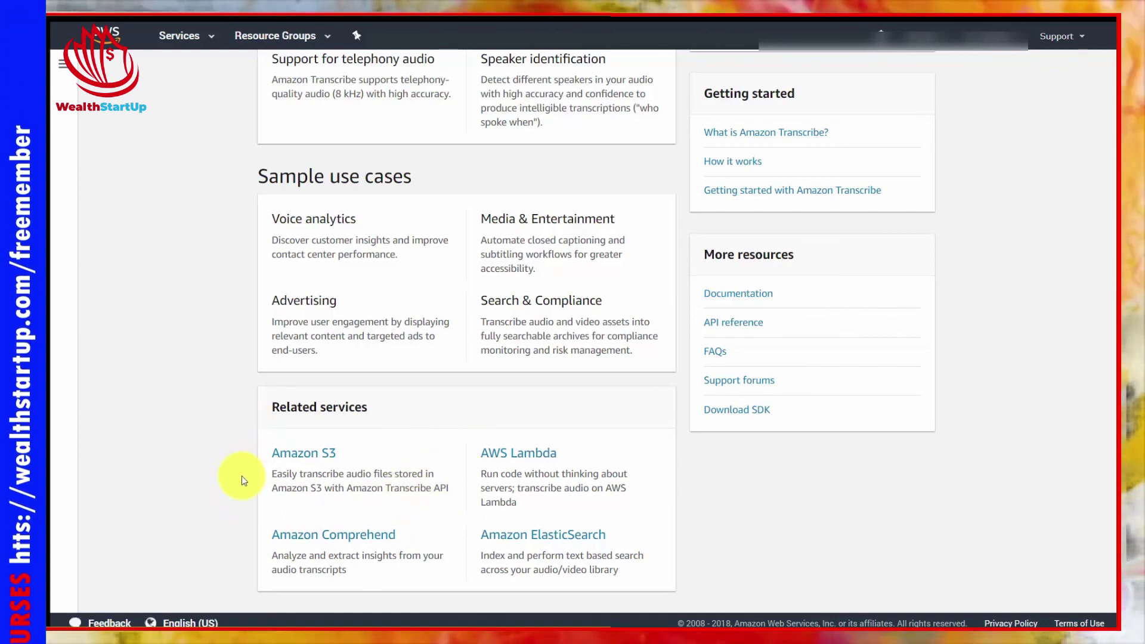
Return to the Prime Video Direct Dashboard showing 0 total minutes streamed.
{"action": "scroll", "coordinate": [565, 74], "scroll_direction": "up", "scroll_amount": 7}
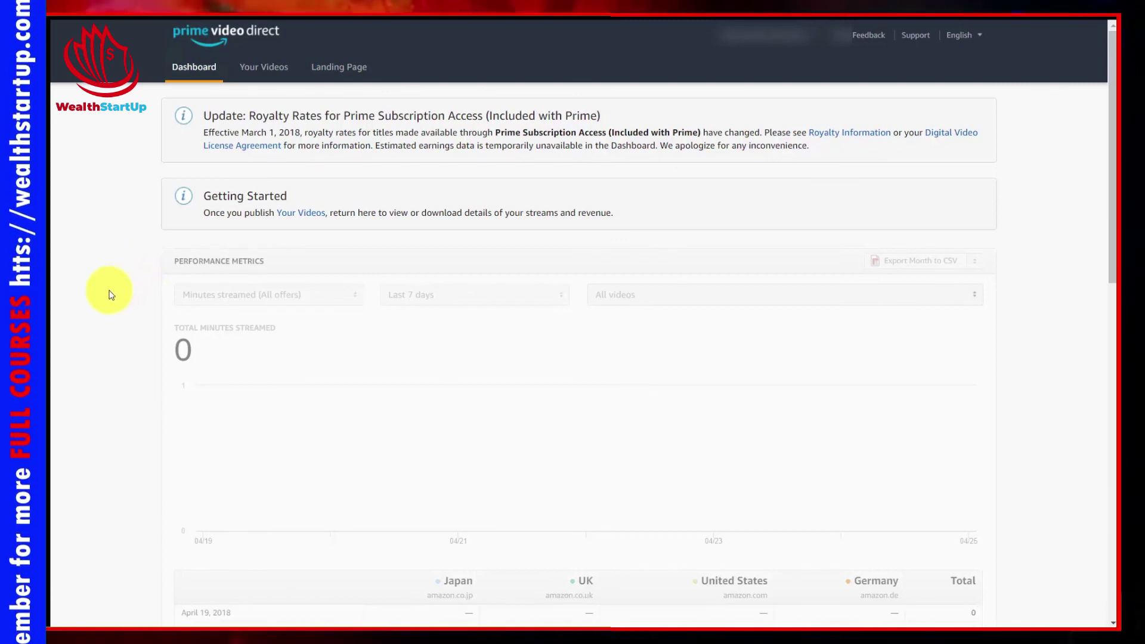
Add an Educational, English title 'Why Use Training For Your Business' with its training synopsis.
{"action": "left_click", "coordinate": [297, 217]}
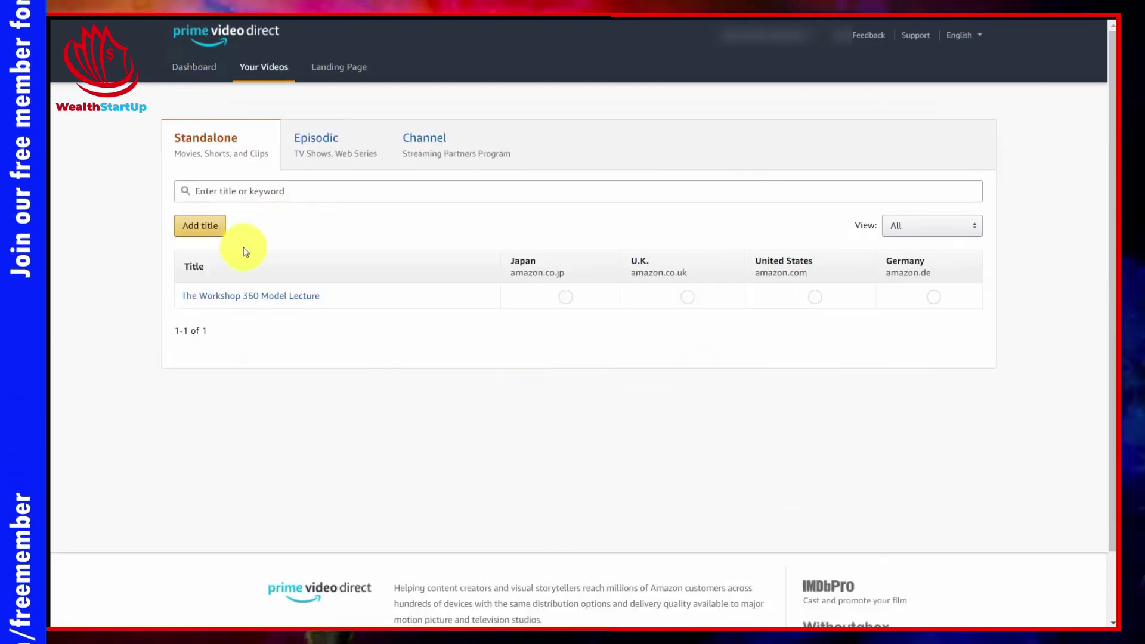
{"action": "left_click", "coordinate": [211, 232]}
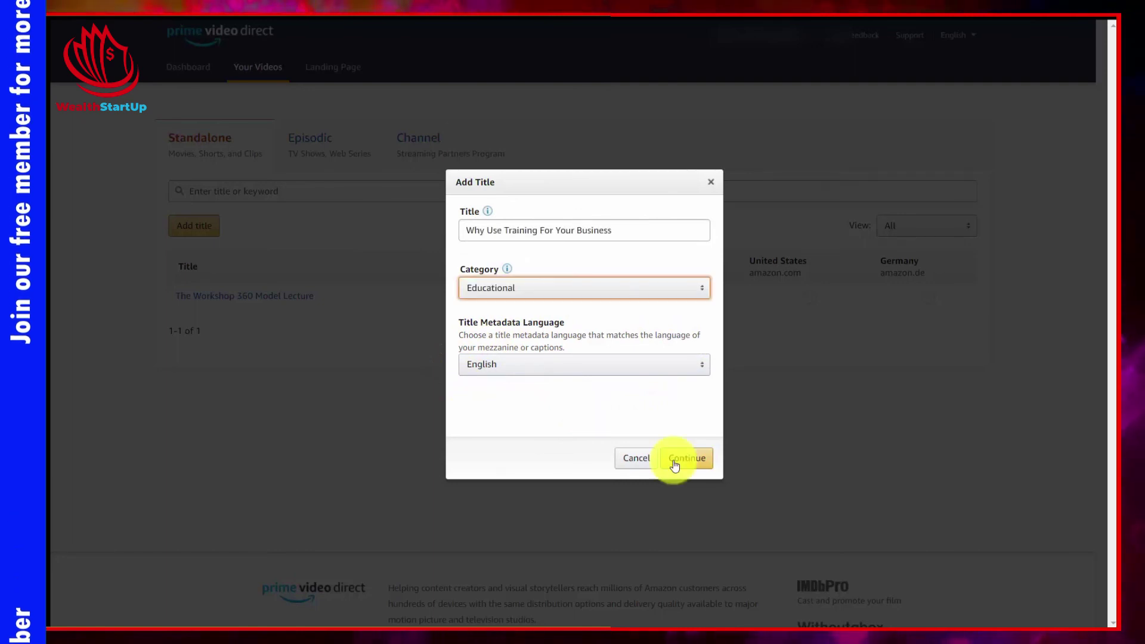
{"action": "left_click", "coordinate": [672, 460]}
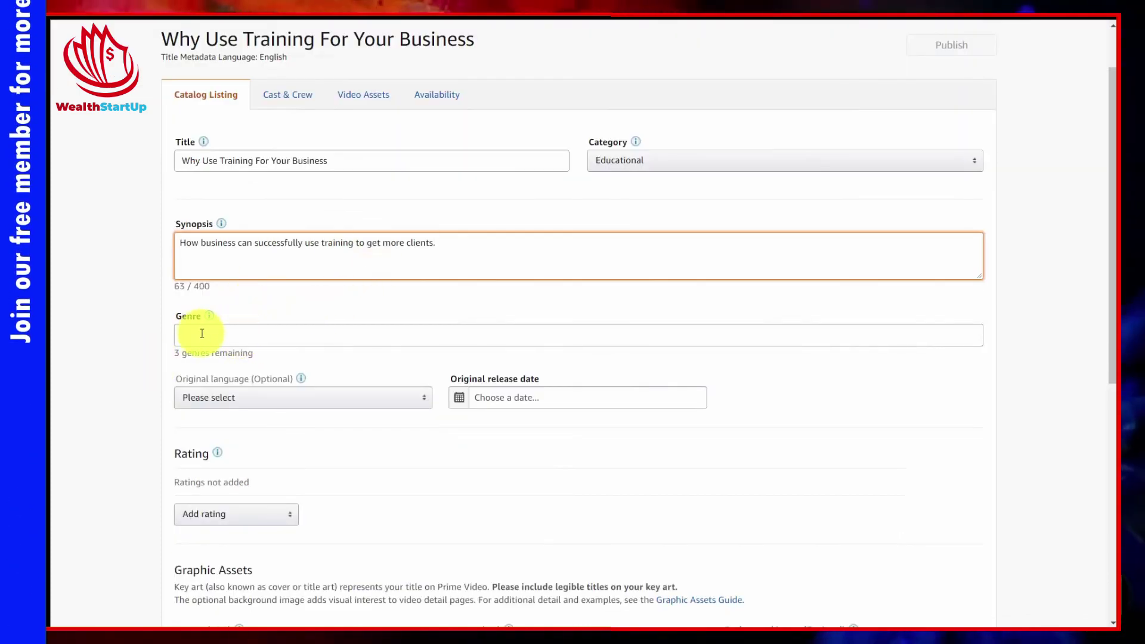
Choose three Nonfiction genres, English (United States) original language, and release date 04/30/2018.
{"action": "left_click", "coordinate": [245, 335]}
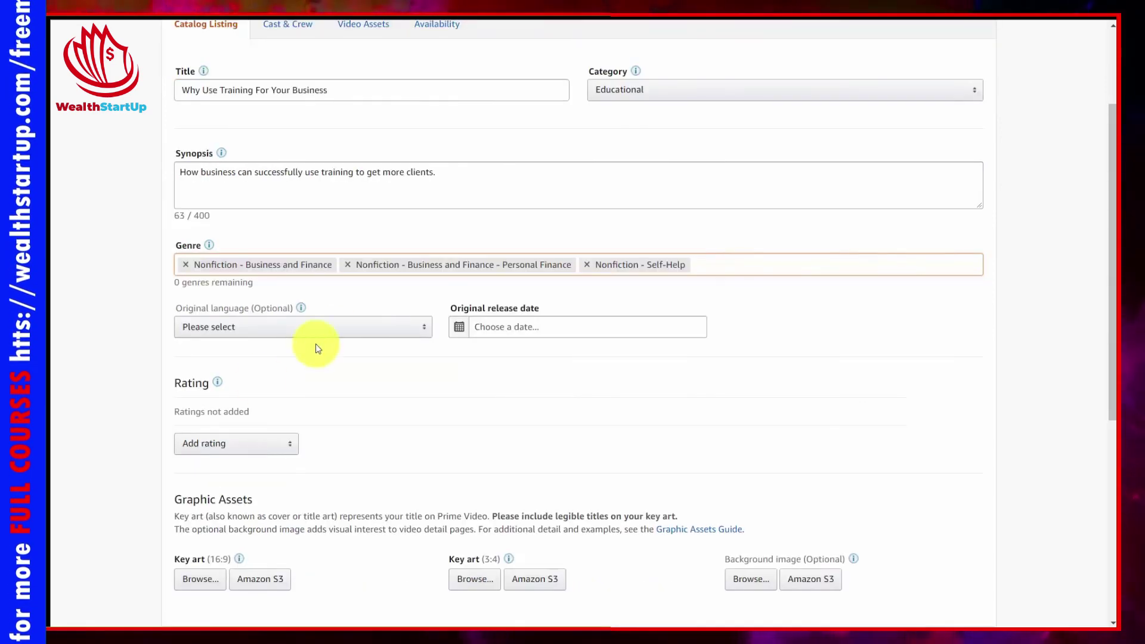
{"action": "left_click", "coordinate": [414, 328]}
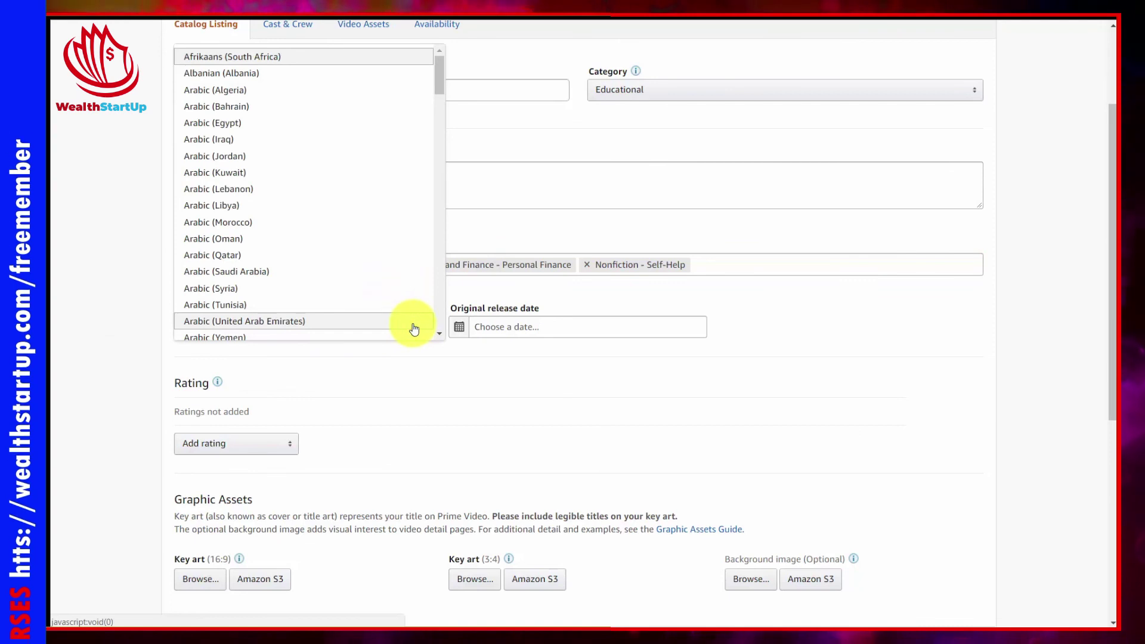
{"action": "left_click", "coordinate": [567, 330]}
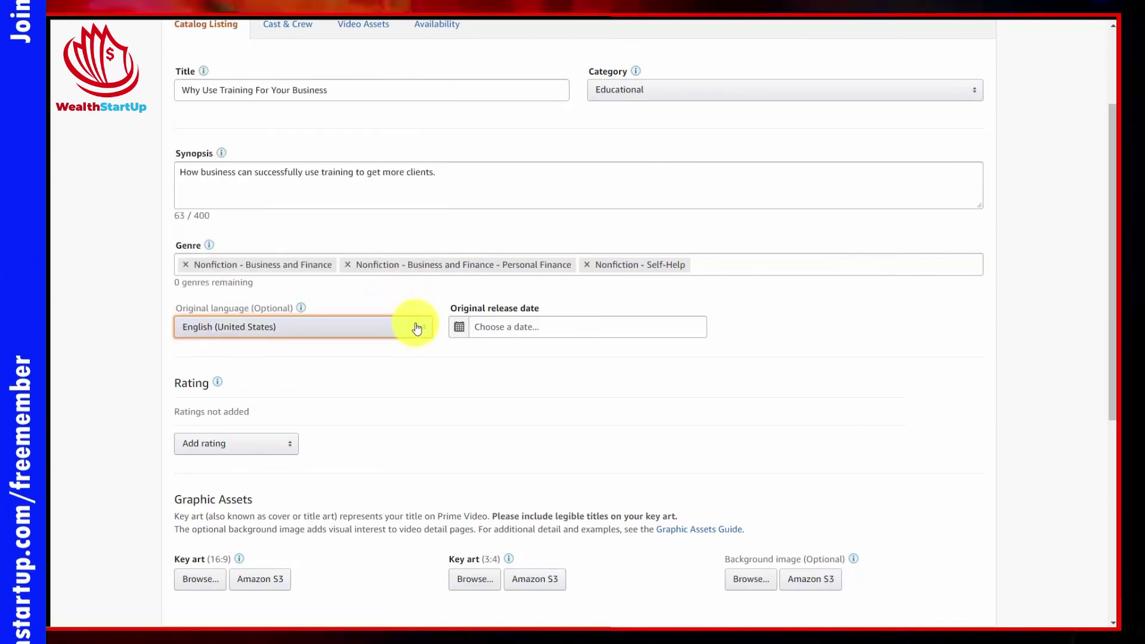
{"action": "left_click", "coordinate": [513, 326]}
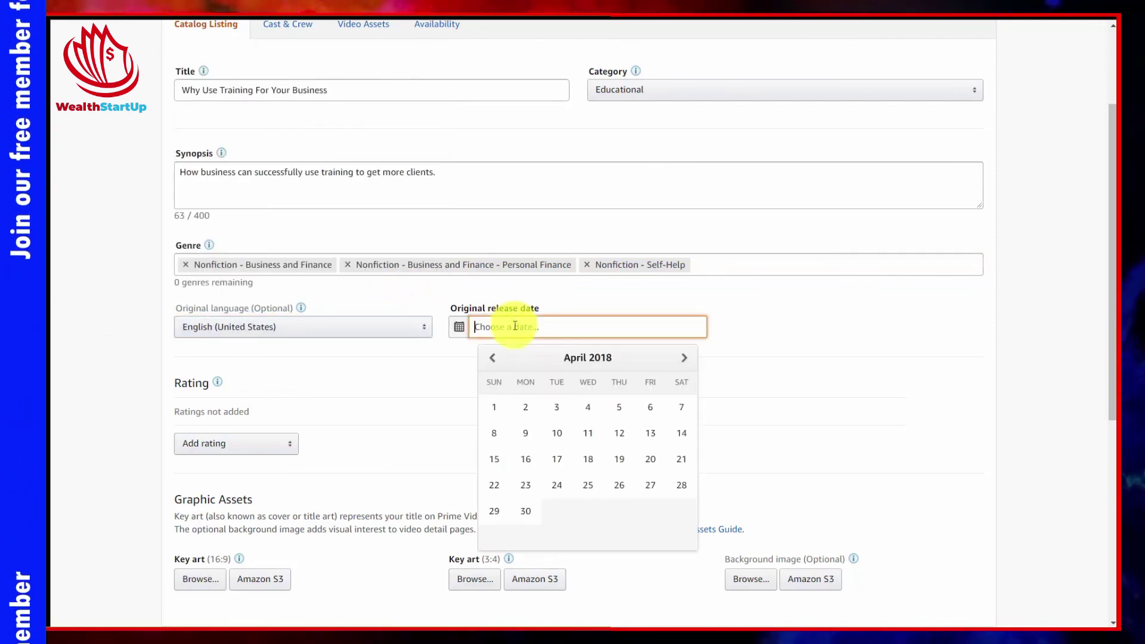
{"action": "left_click", "coordinate": [524, 511]}
{"action": "scroll", "coordinate": [471, 311], "scroll_direction": "down", "scroll_amount": 2}
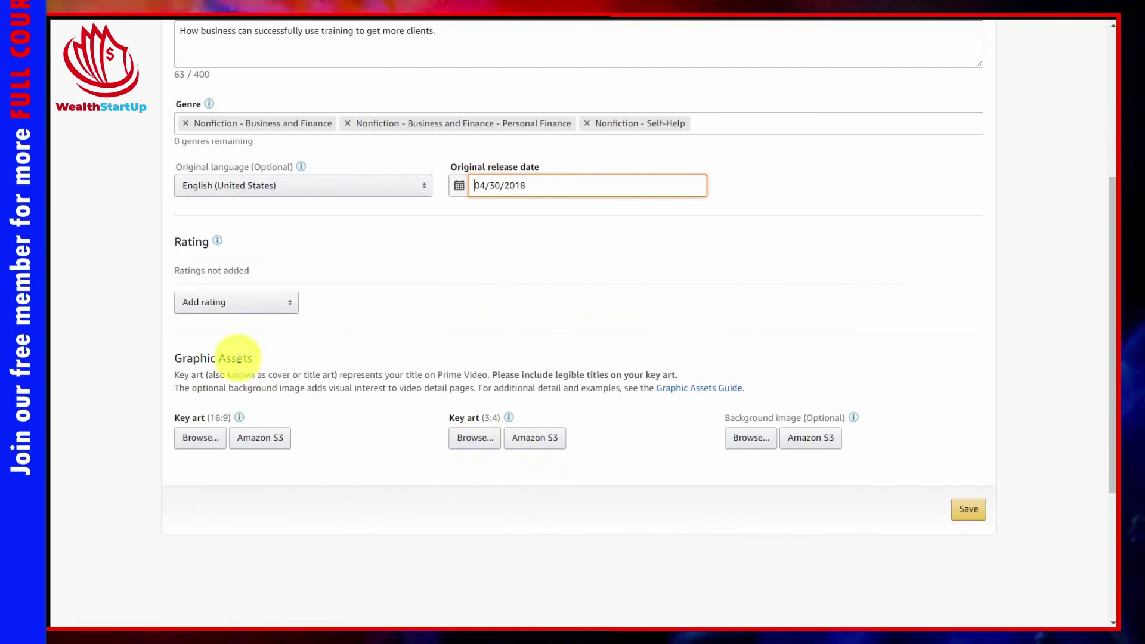
{"action": "left_click", "coordinate": [263, 310]}
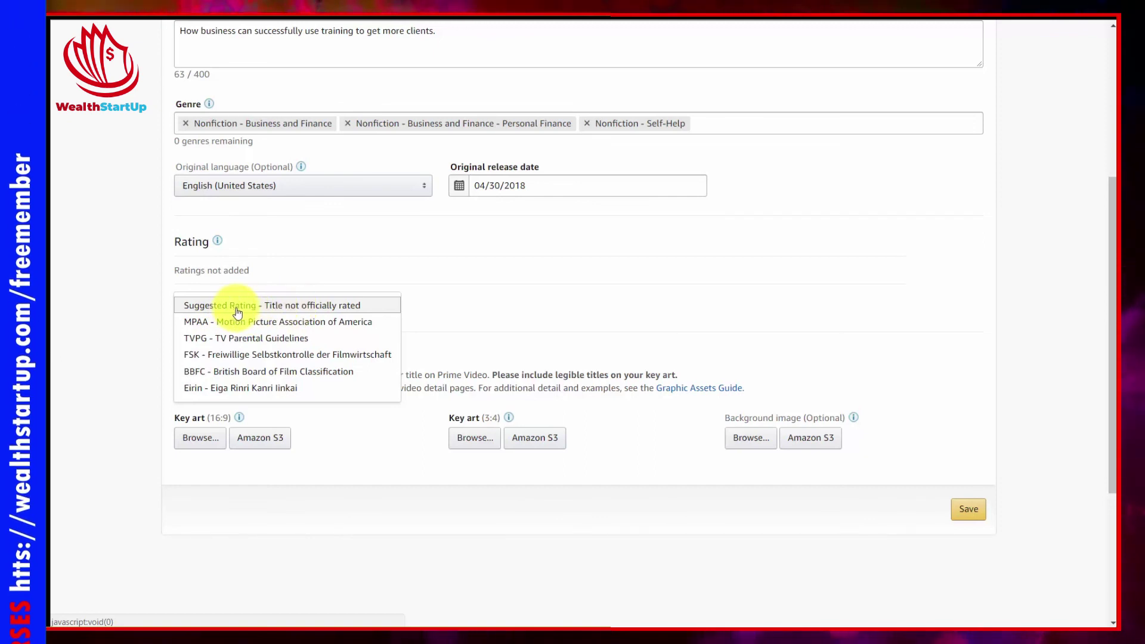
Set an All Ages suggested rating and attach bundle.png, cheatsheet.png and ipad.png artwork.
{"action": "left_click", "coordinate": [245, 305]}
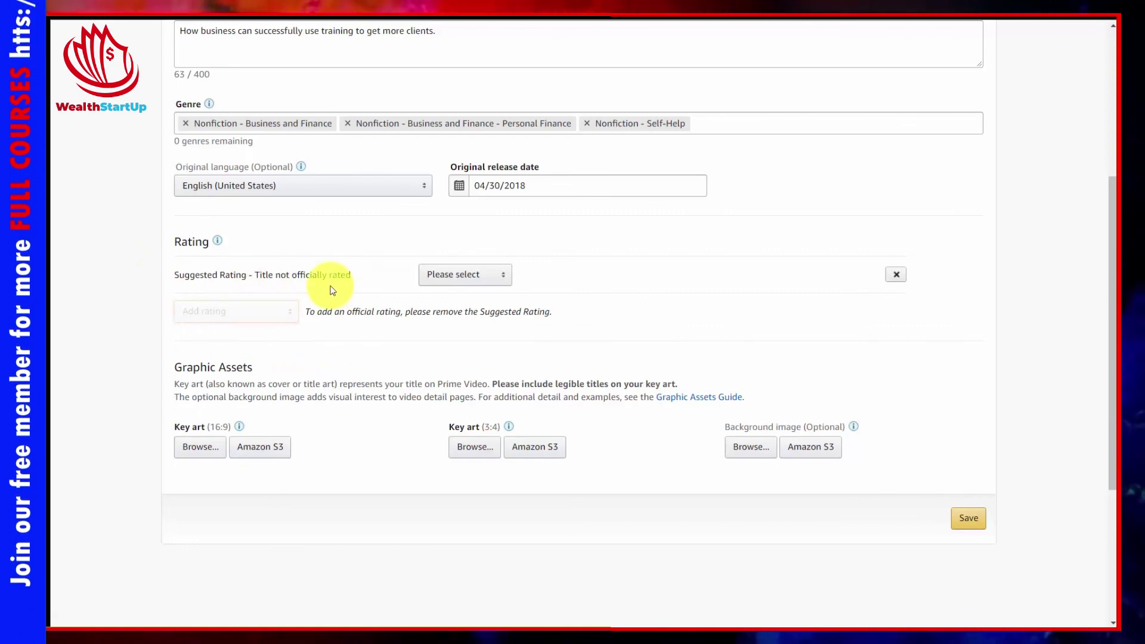
{"action": "left_click", "coordinate": [472, 274]}
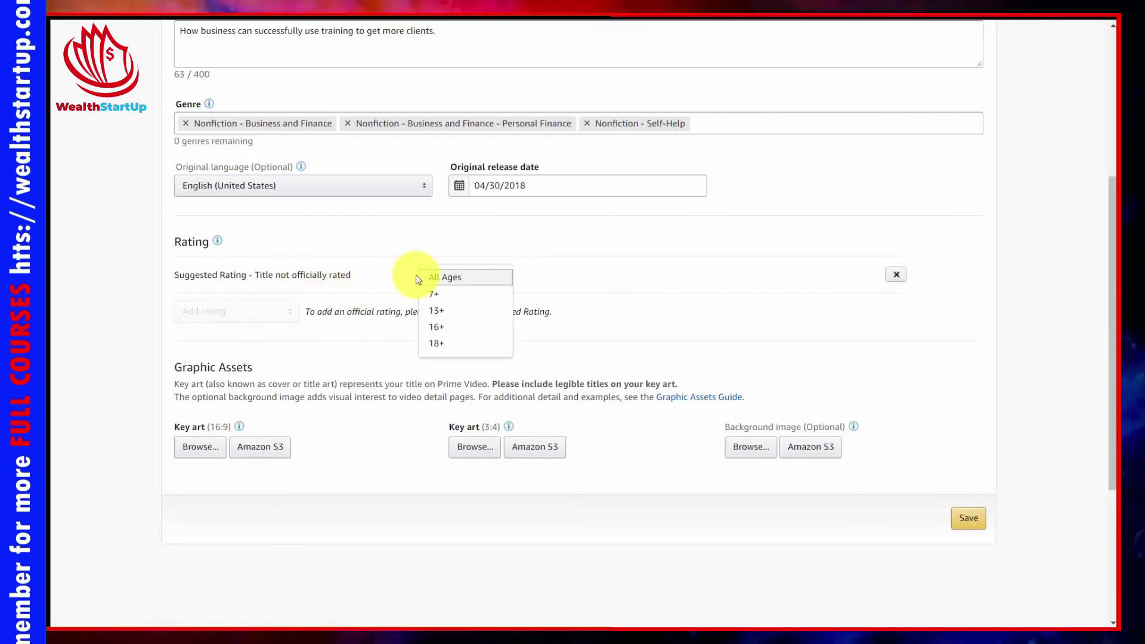
{"action": "left_click", "coordinate": [445, 276]}
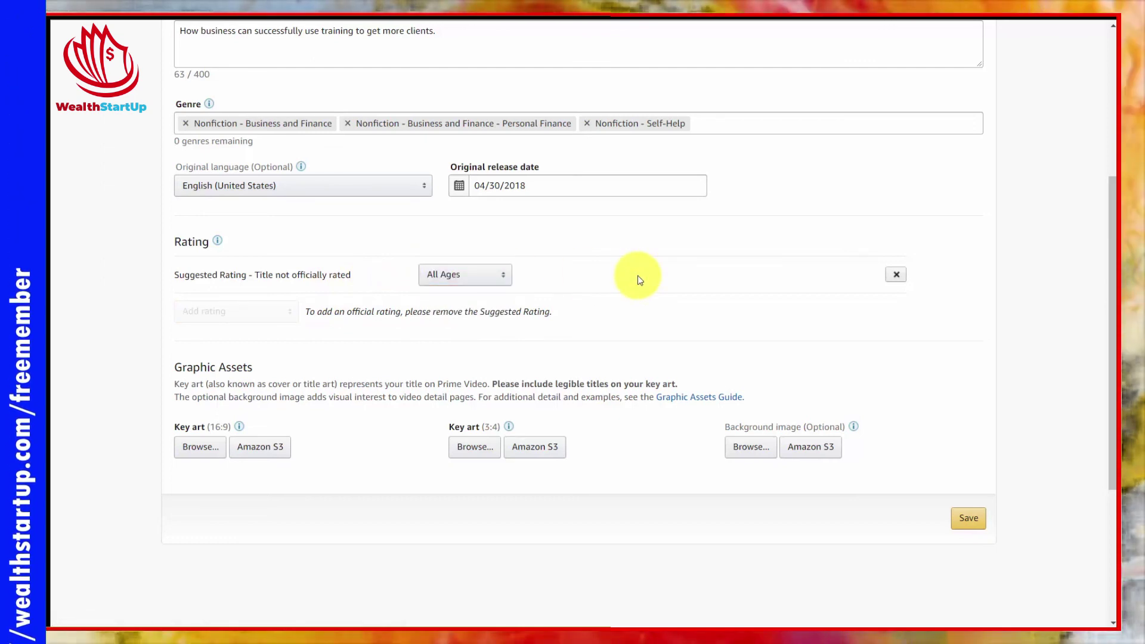
{"action": "scroll", "coordinate": [360, 460], "scroll_direction": "down", "scroll_amount": 1}
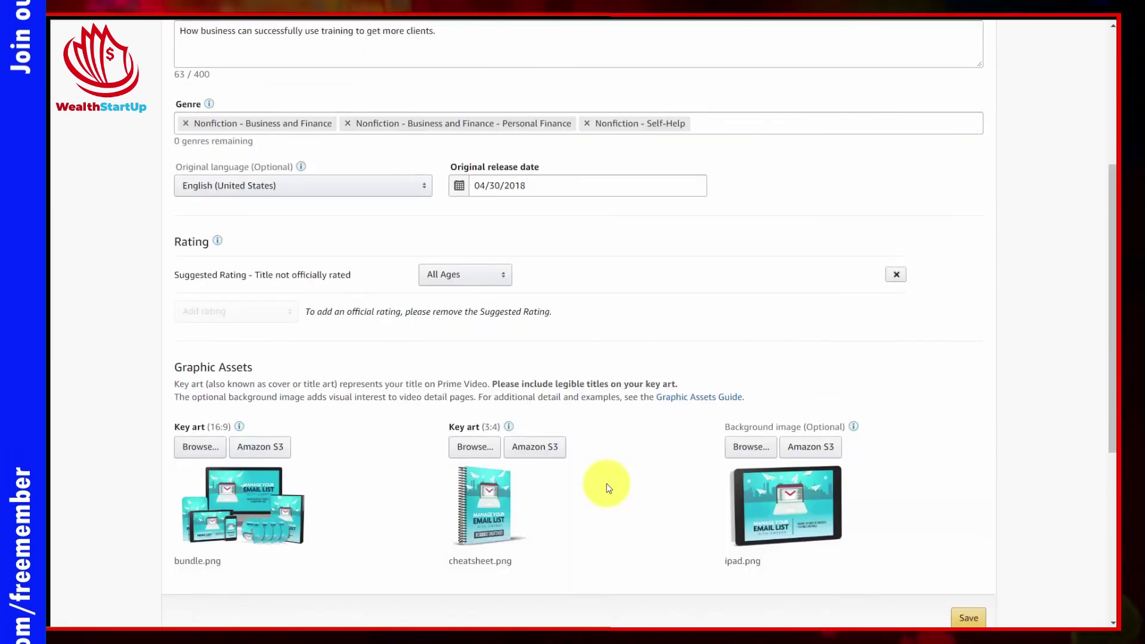
{"action": "scroll", "coordinate": [218, 328], "scroll_direction": "up", "scroll_amount": 4}
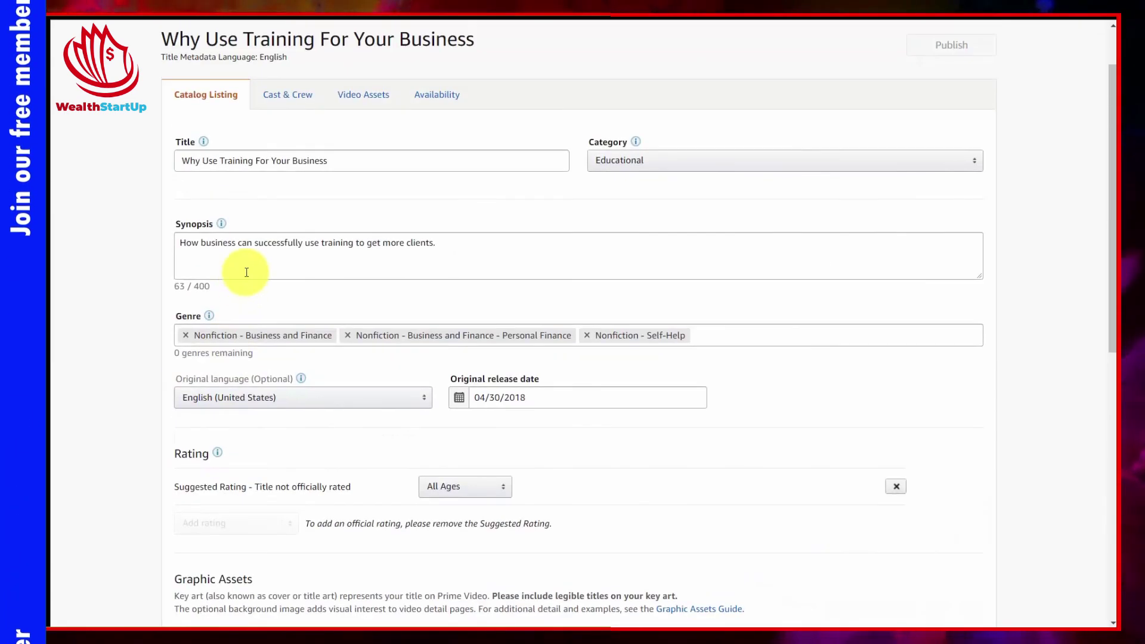
{"action": "scroll", "coordinate": [247, 272], "scroll_direction": "down", "scroll_amount": 4}
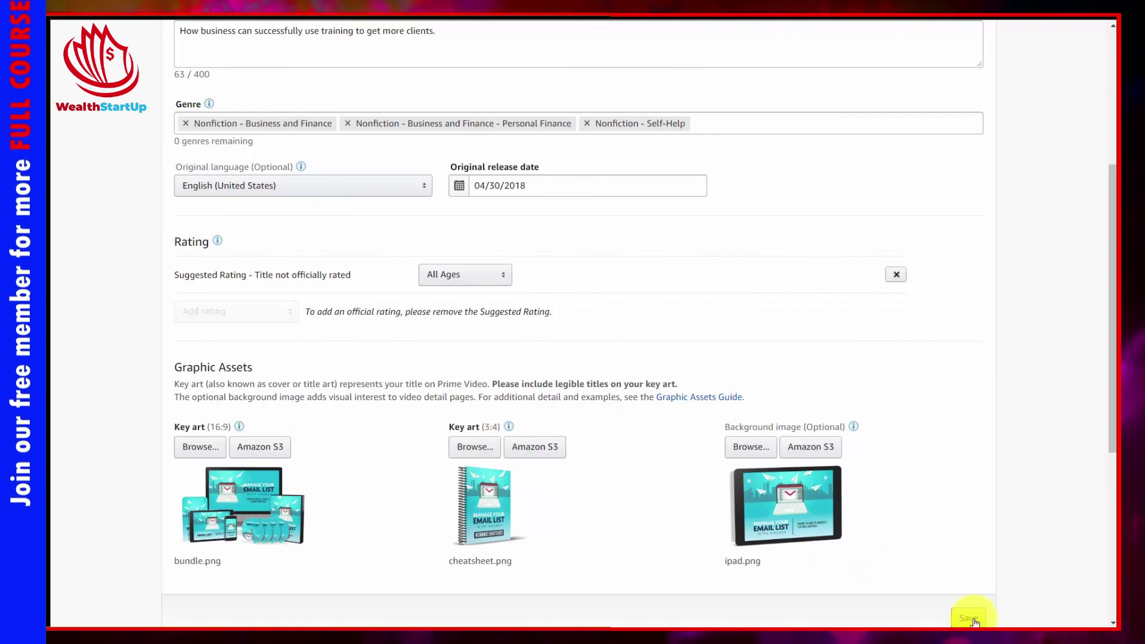
{"action": "scroll", "coordinate": [585, 506], "scroll_direction": "up", "scroll_amount": 5}
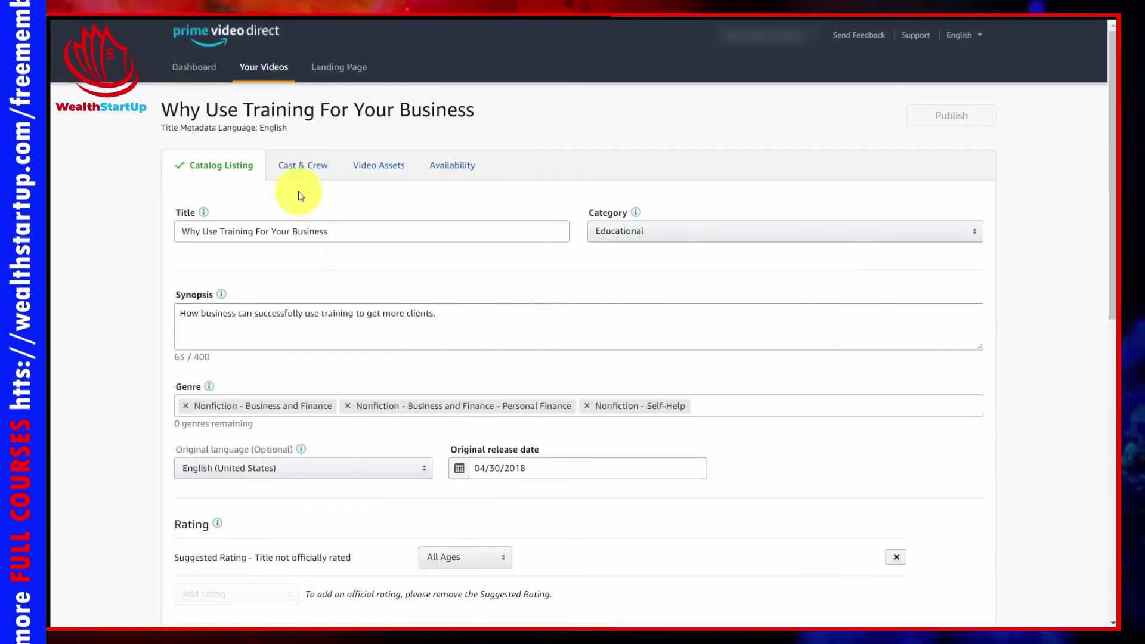
Autofill the creator as studio and Writer crew member, remove the cast row, and save.
{"action": "left_click", "coordinate": [303, 172]}
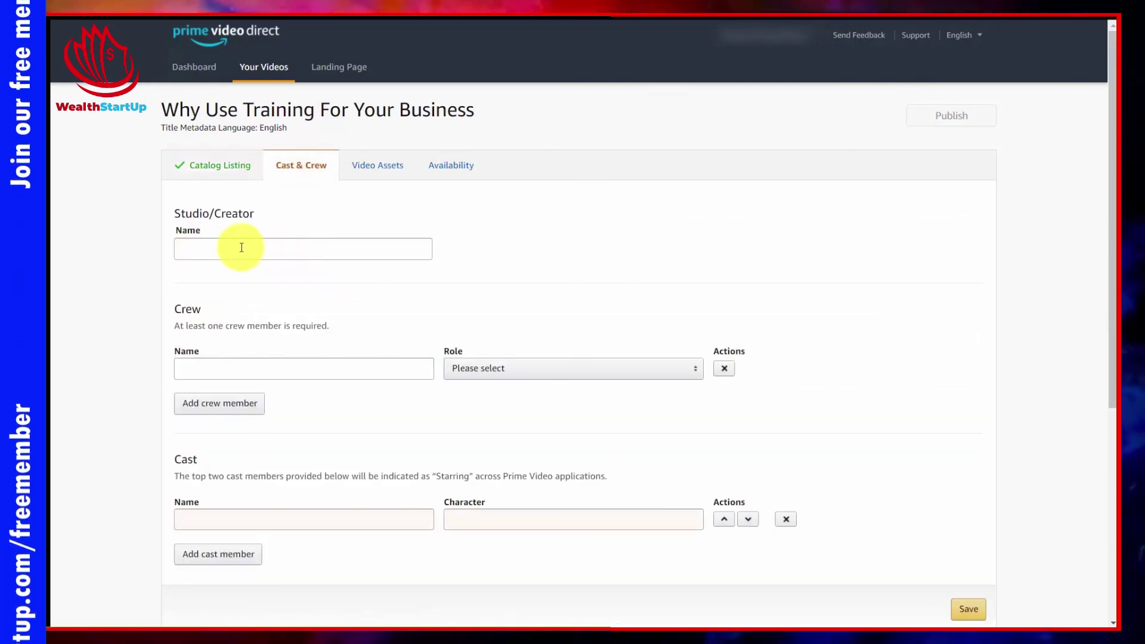
{"action": "left_click", "coordinate": [325, 358]}
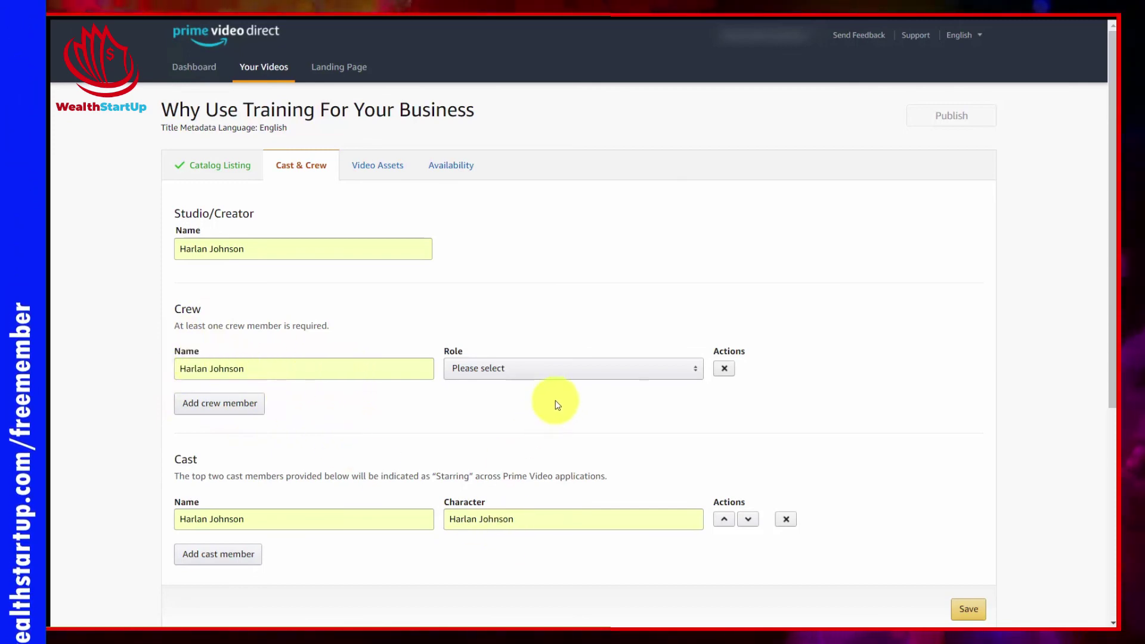
{"action": "left_click", "coordinate": [570, 378]}
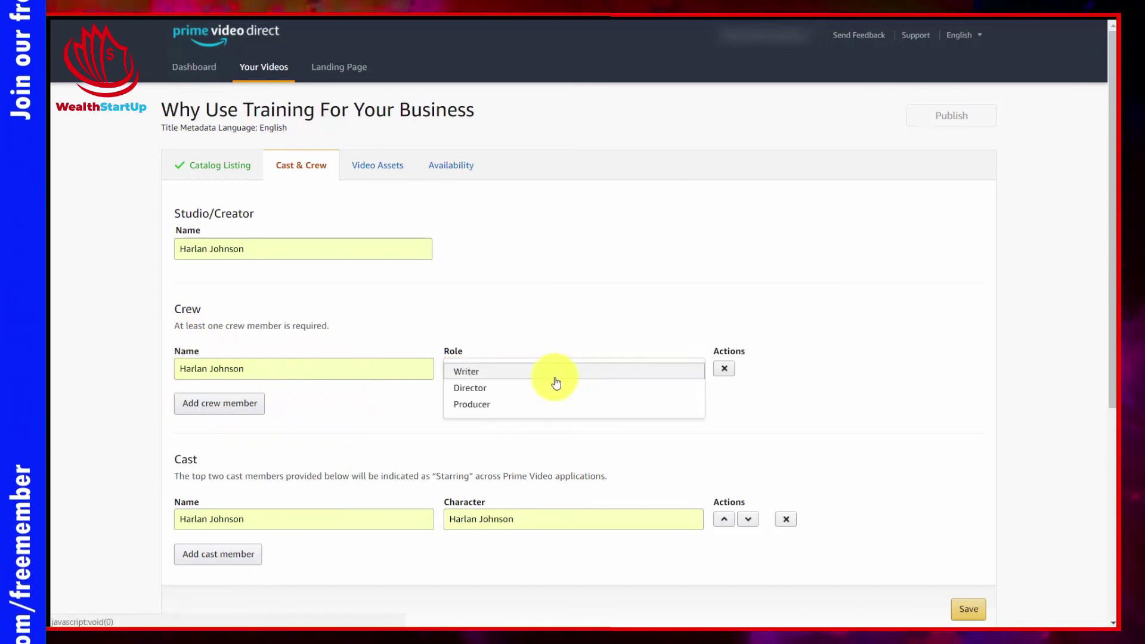
{"action": "left_click", "coordinate": [458, 373]}
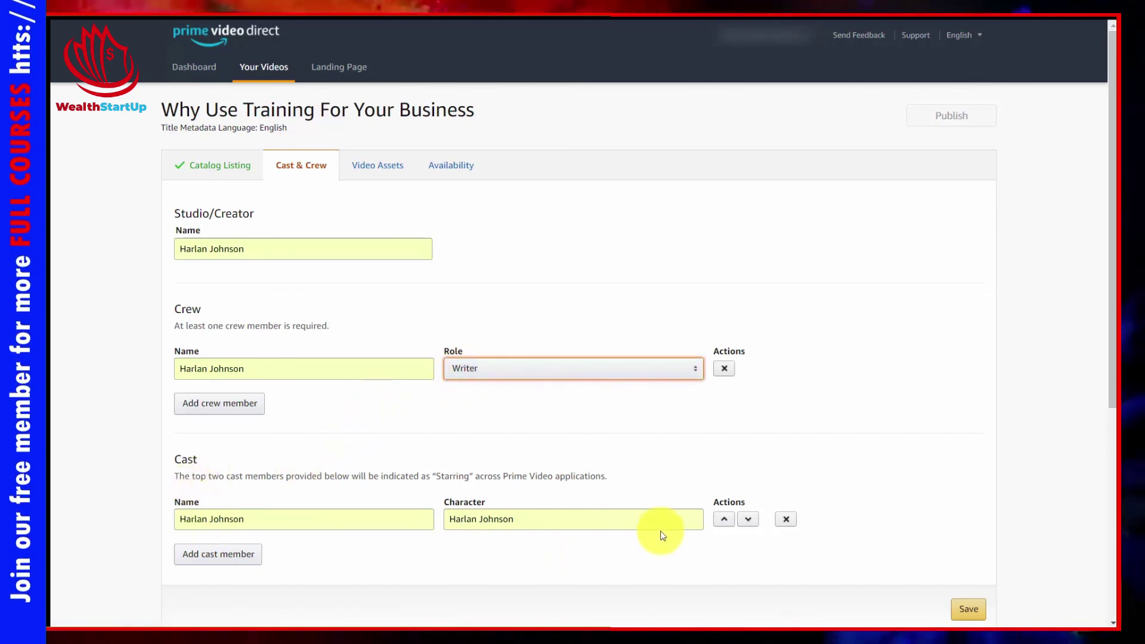
{"action": "left_click", "coordinate": [787, 519]}
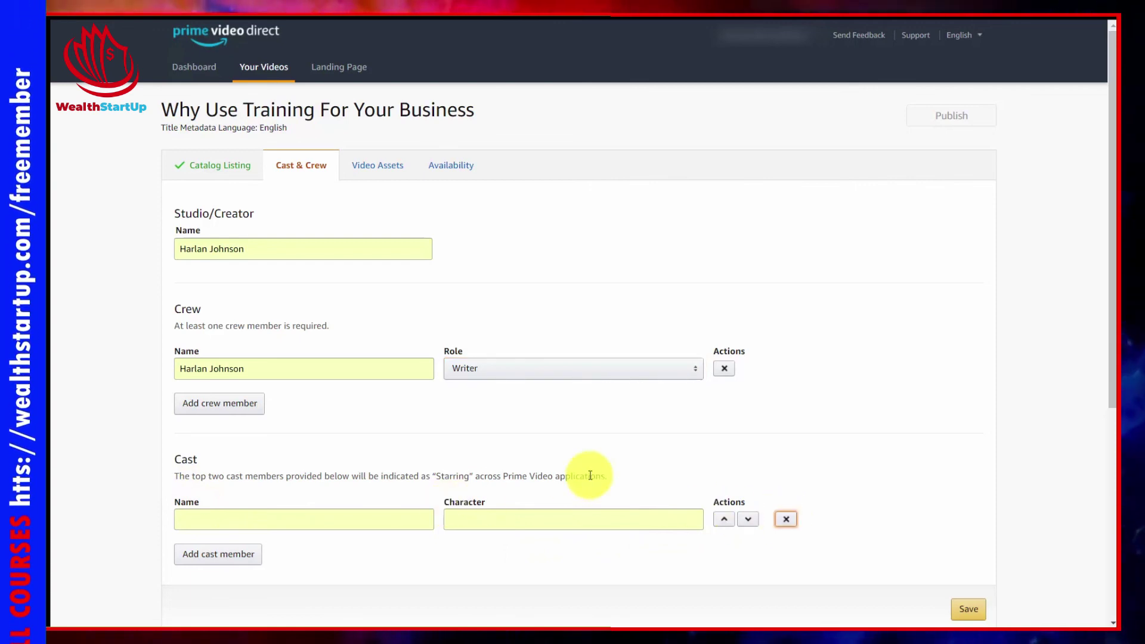
{"action": "scroll", "coordinate": [636, 501], "scroll_direction": "down", "scroll_amount": 1}
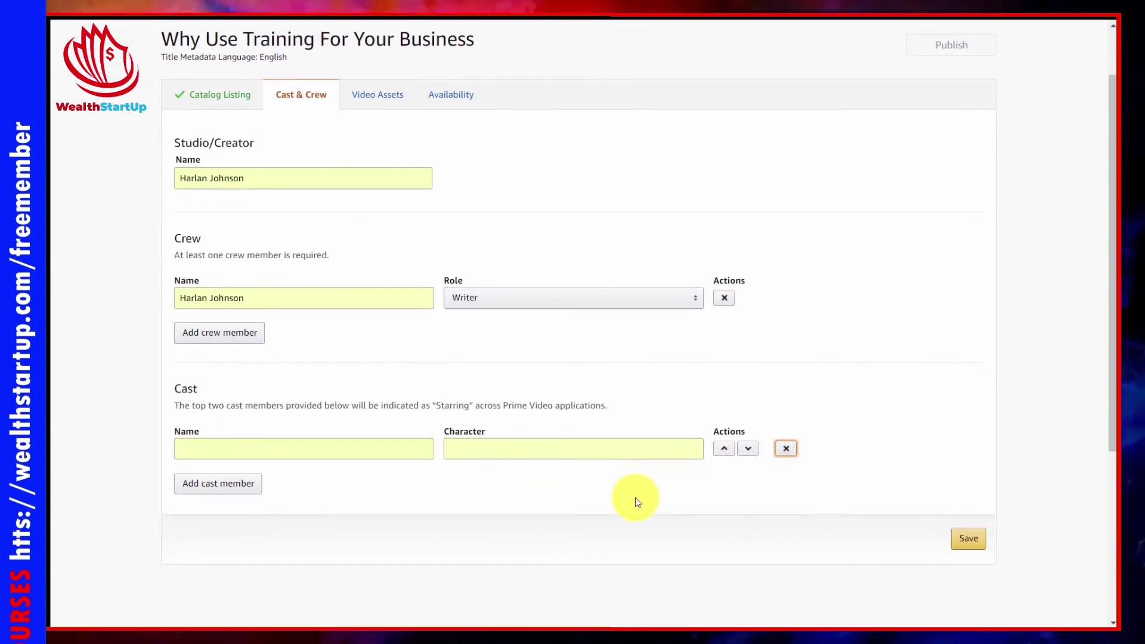
{"action": "left_click", "coordinate": [967, 540]}
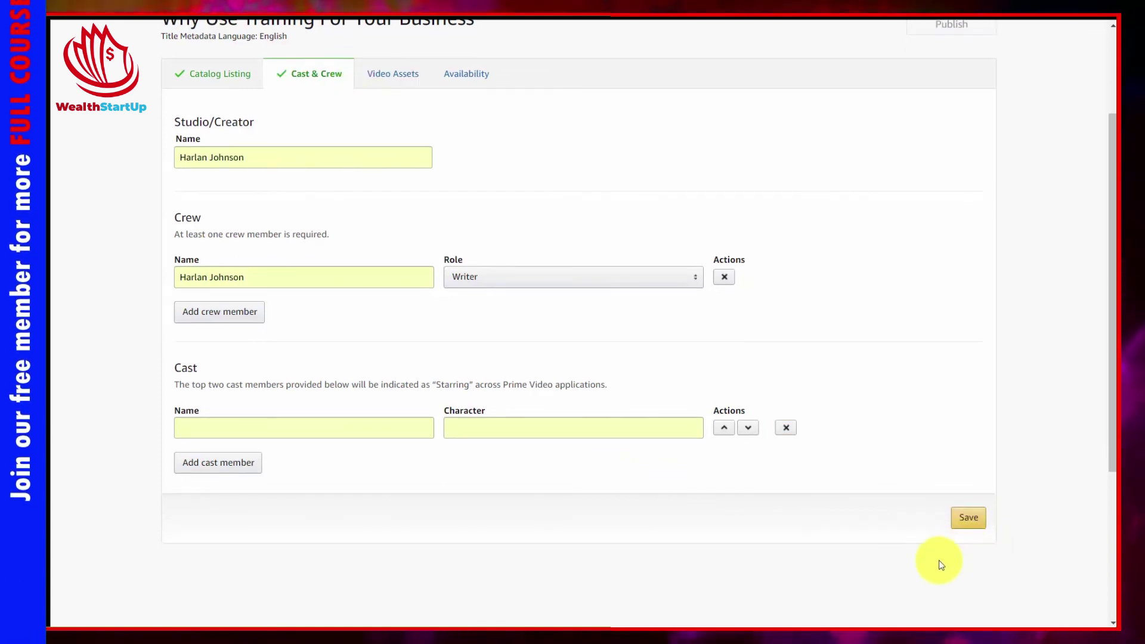
Save Video Assets with English (United States) language and transcribe.srt captions at 23.976 fps nondrop.
{"action": "left_click", "coordinate": [396, 85]}
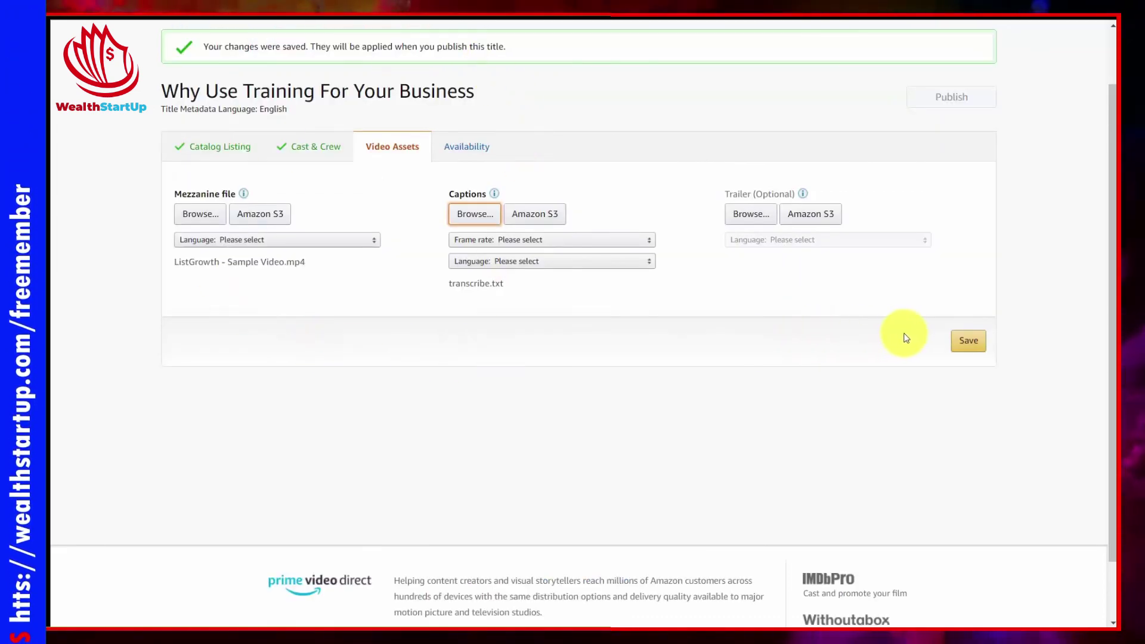
{"action": "left_click", "coordinate": [982, 344]}
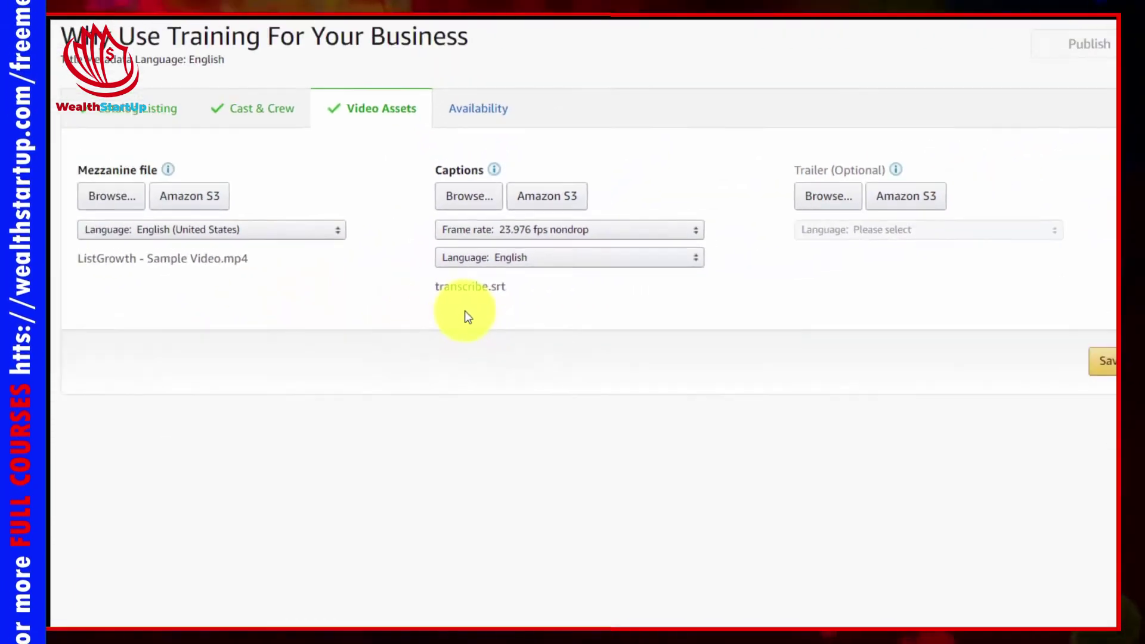
Enable all four countries with Prime, rent, buy and pre-roll ad options at preset pricing, then save.
{"action": "left_click", "coordinate": [495, 110]}
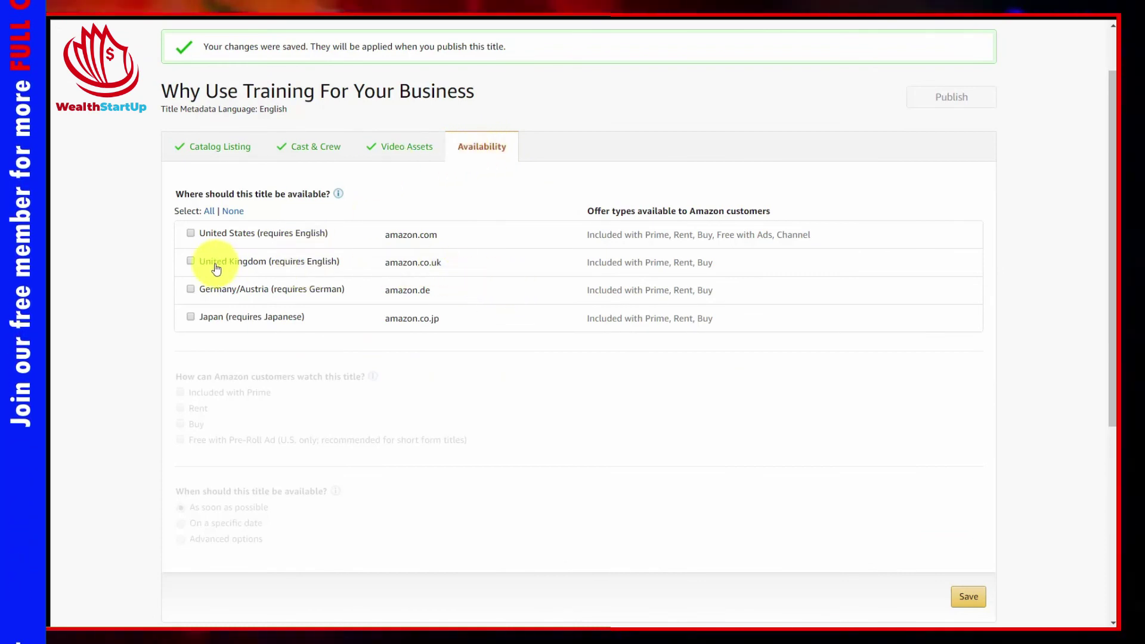
{"action": "left_click", "coordinate": [191, 233]}
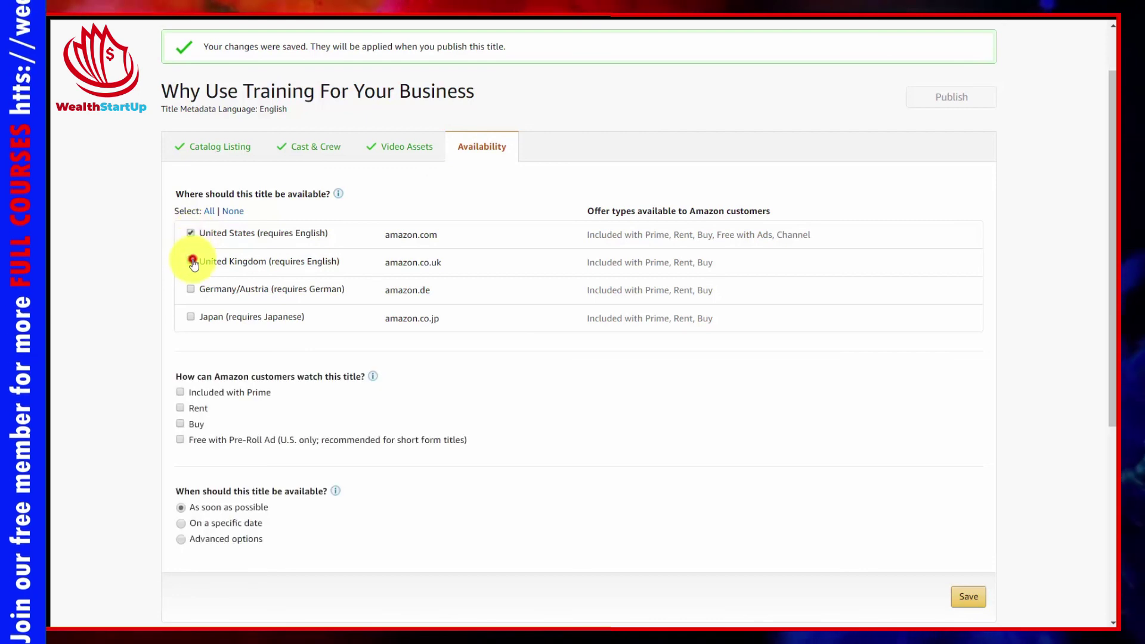
{"action": "left_click", "coordinate": [190, 289]}
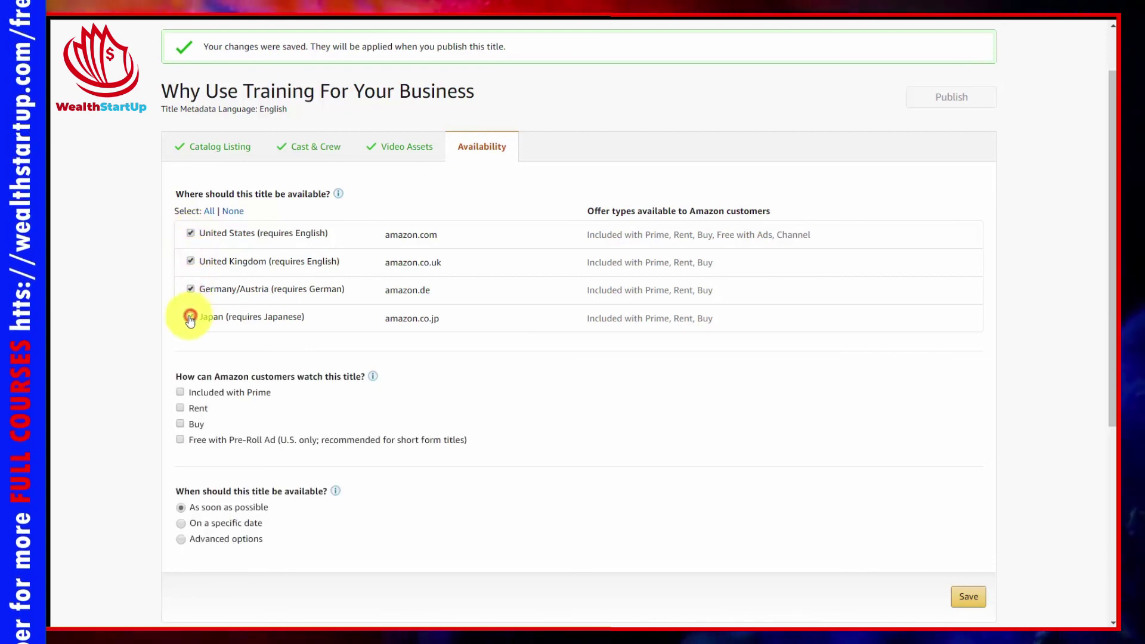
{"action": "left_click", "coordinate": [190, 316]}
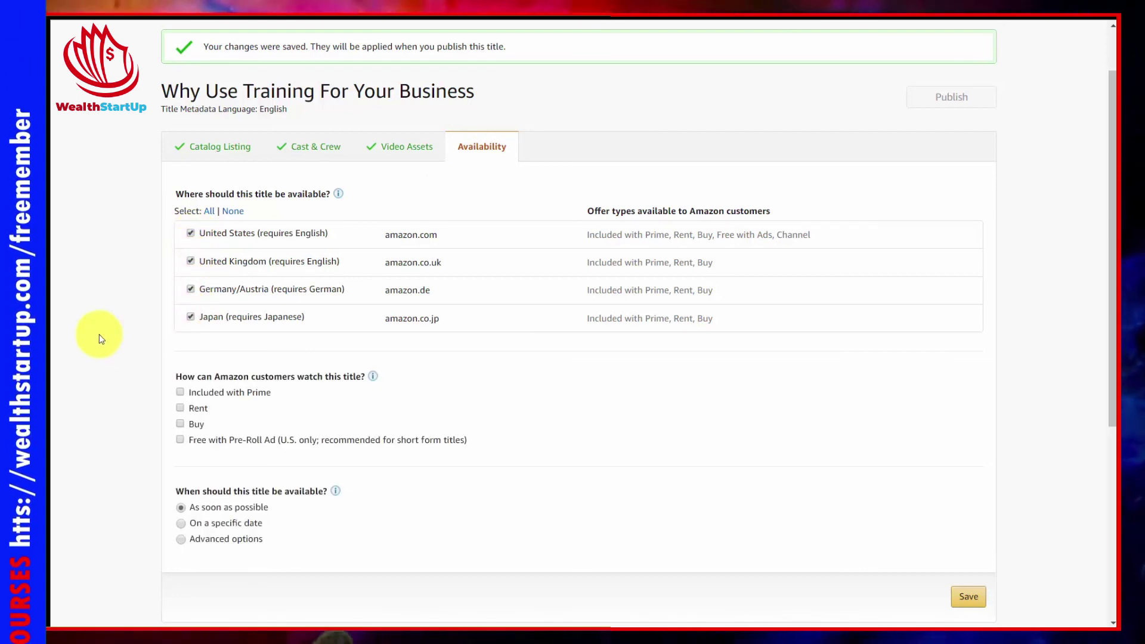
{"action": "left_click", "coordinate": [179, 392]}
{"action": "left_click", "coordinate": [180, 406]}
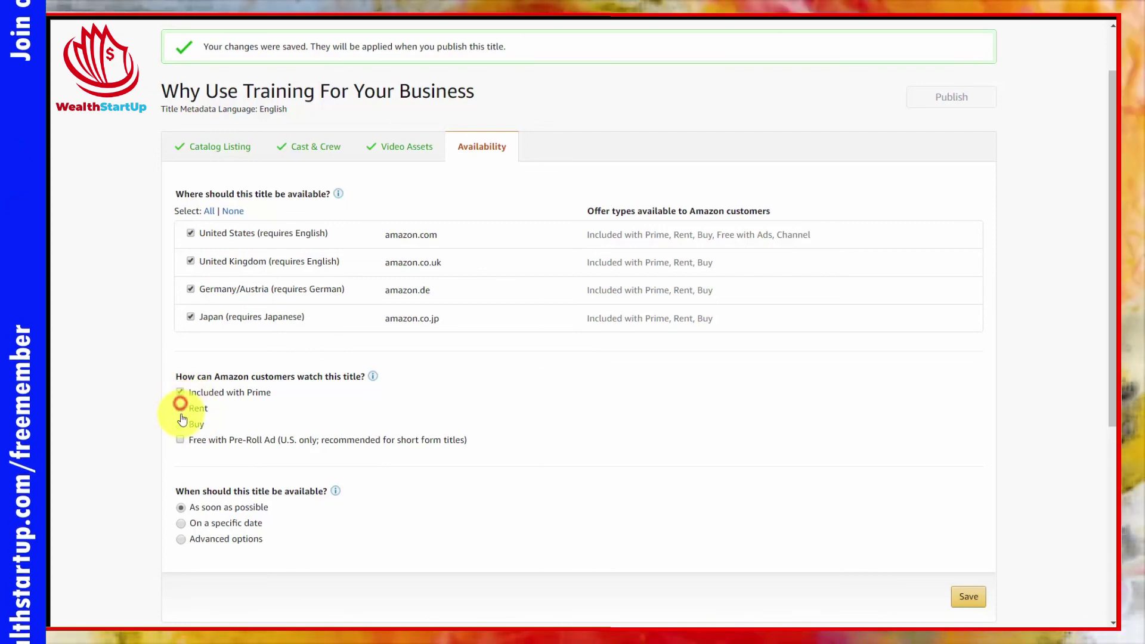
{"action": "left_click", "coordinate": [180, 423]}
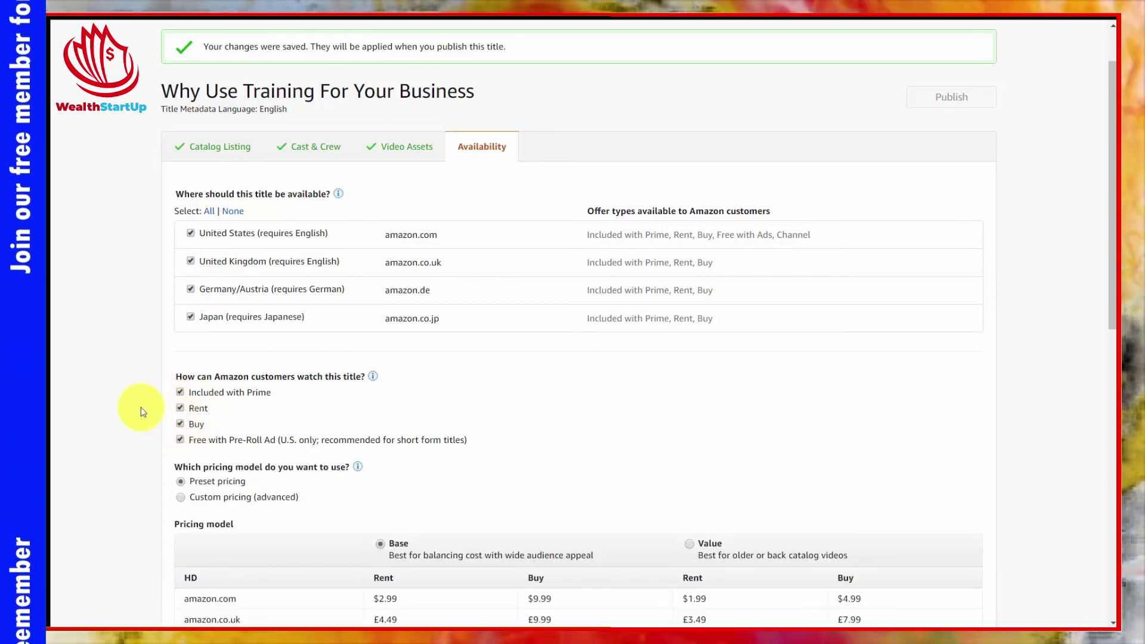
{"action": "scroll", "coordinate": [143, 409], "scroll_direction": "down", "scroll_amount": 7}
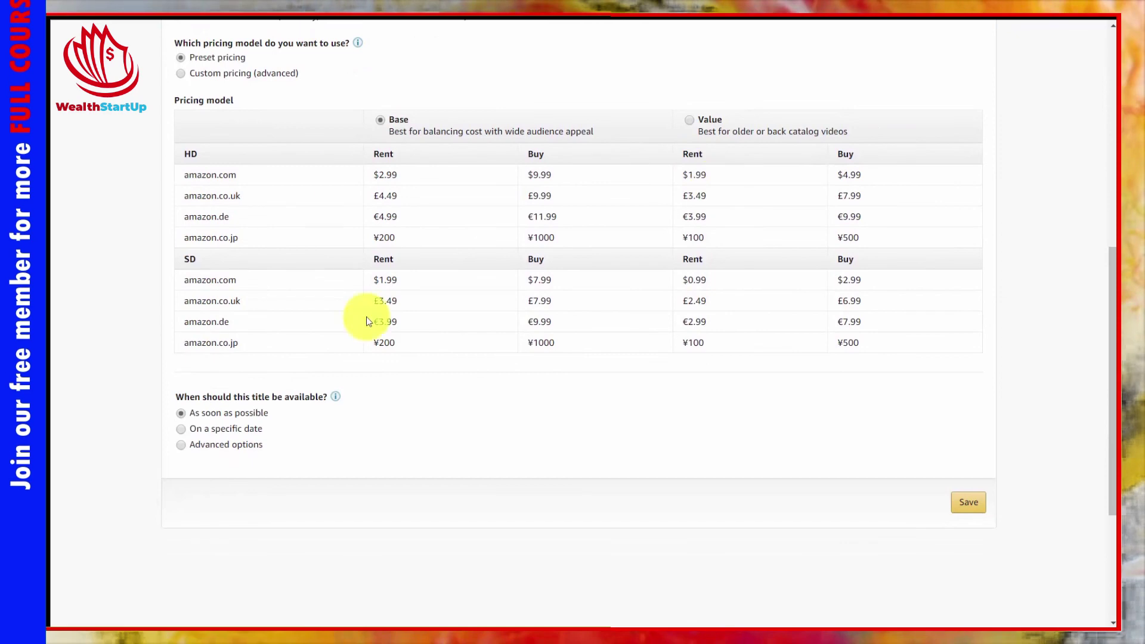
{"action": "left_click", "coordinate": [965, 508]}
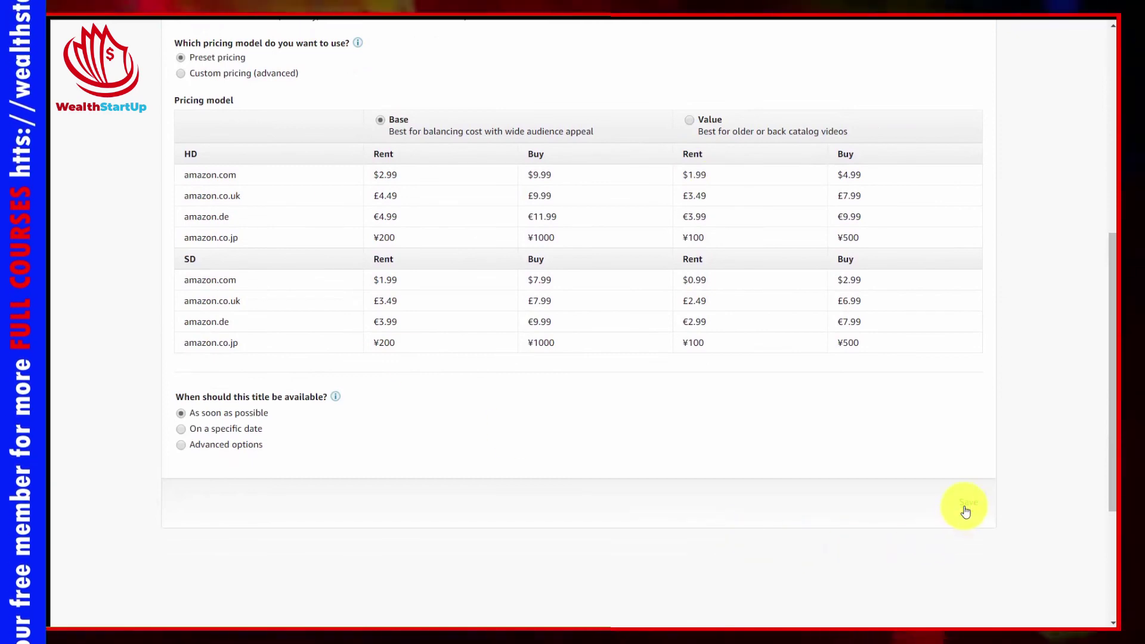
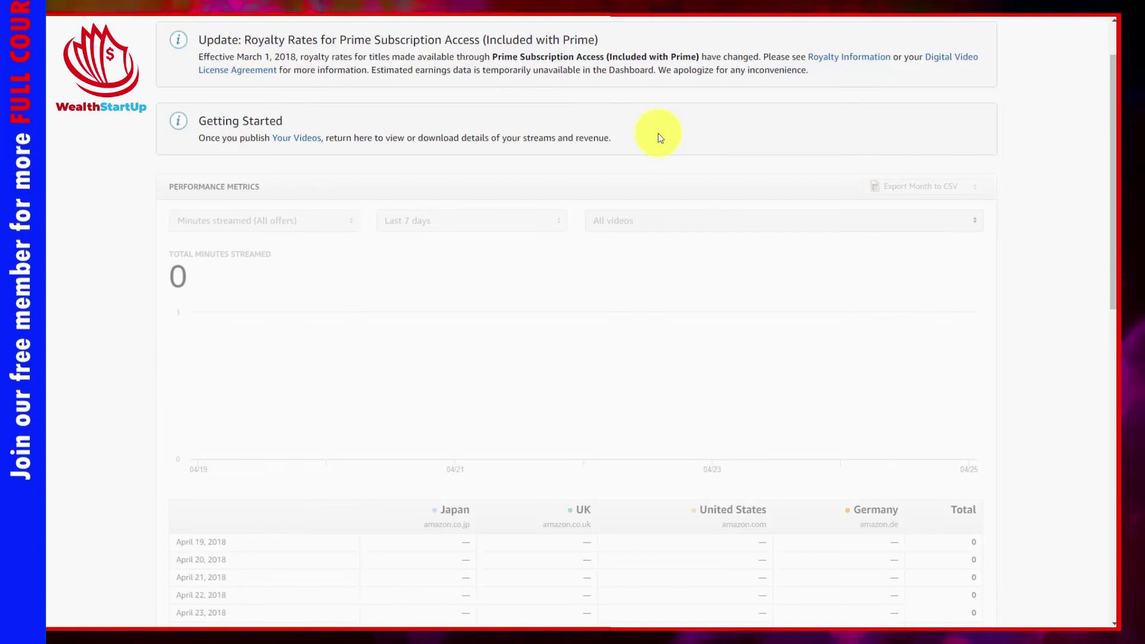
Add the Educational episodic series 'How to Use Aweber to Grow Your List' and continue to its catalog listing.
{"action": "left_click", "coordinate": [292, 142]}
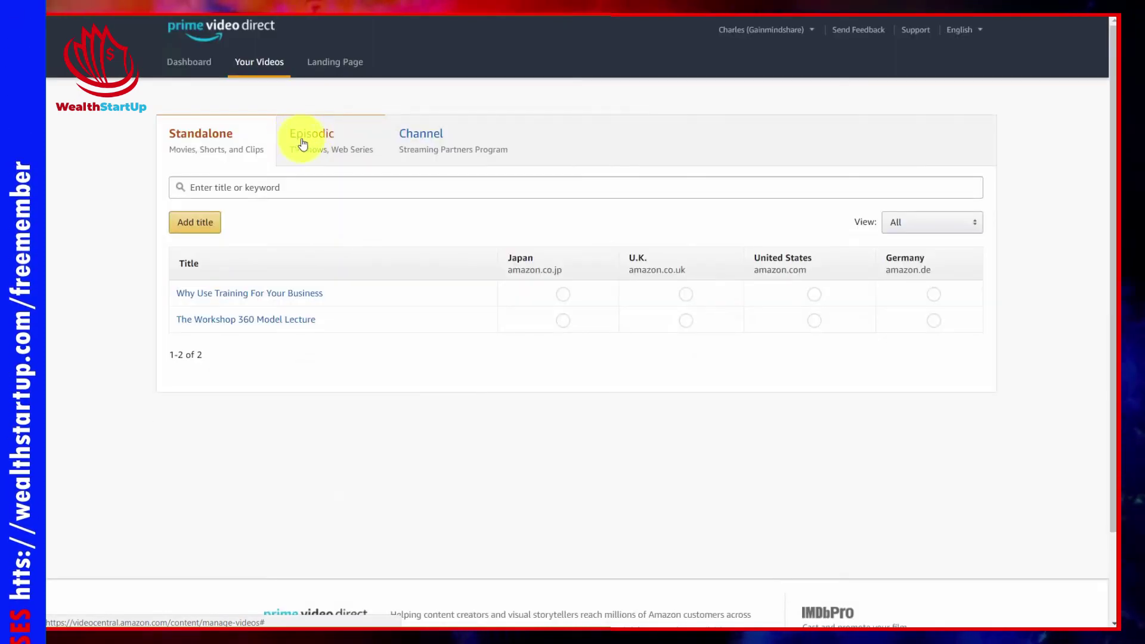
{"action": "left_click", "coordinate": [302, 144]}
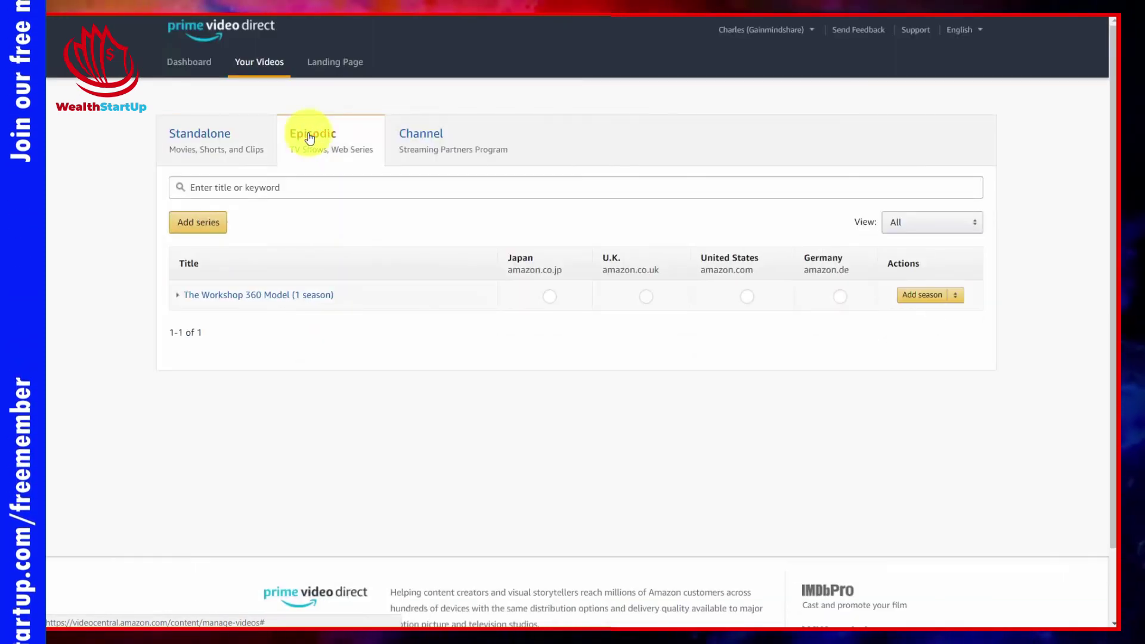
{"action": "left_click", "coordinate": [207, 226]}
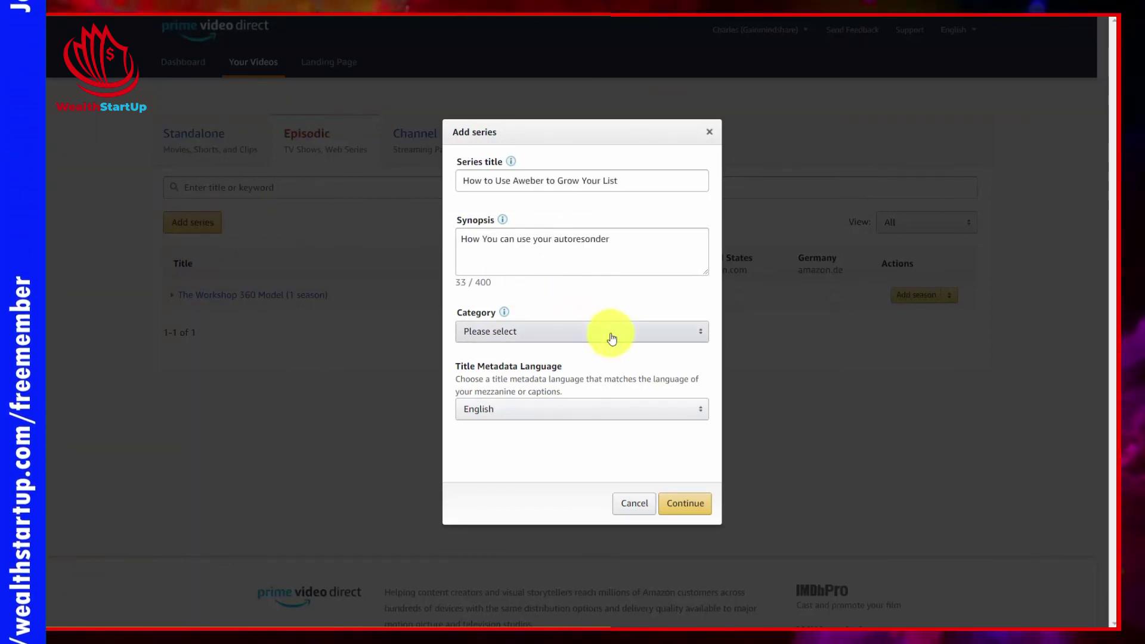
{"action": "left_click", "coordinate": [634, 340]}
{"action": "left_click", "coordinate": [549, 417]}
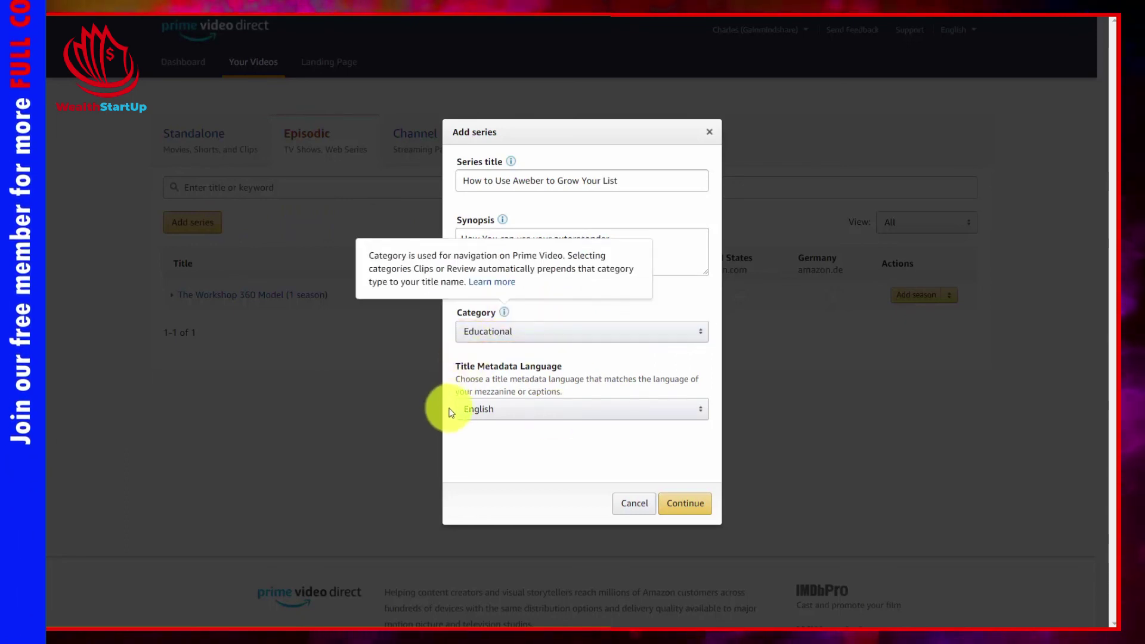
{"action": "left_click", "coordinate": [697, 504]}
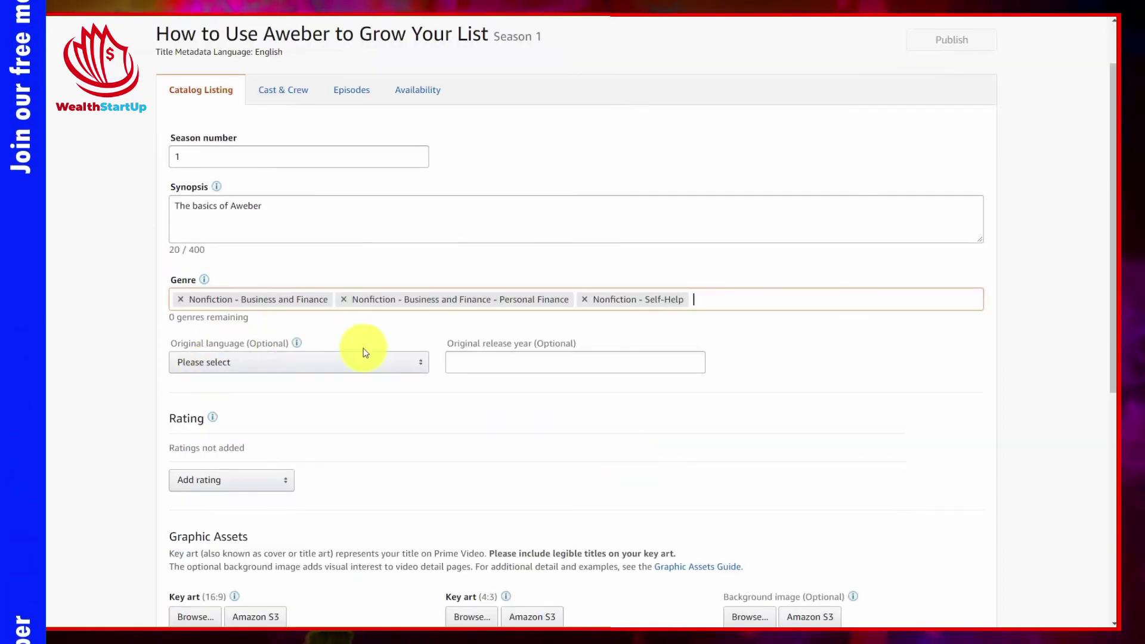
Set the season's original language to English (United States) and its year to 2017.
{"action": "left_click", "coordinate": [365, 352]}
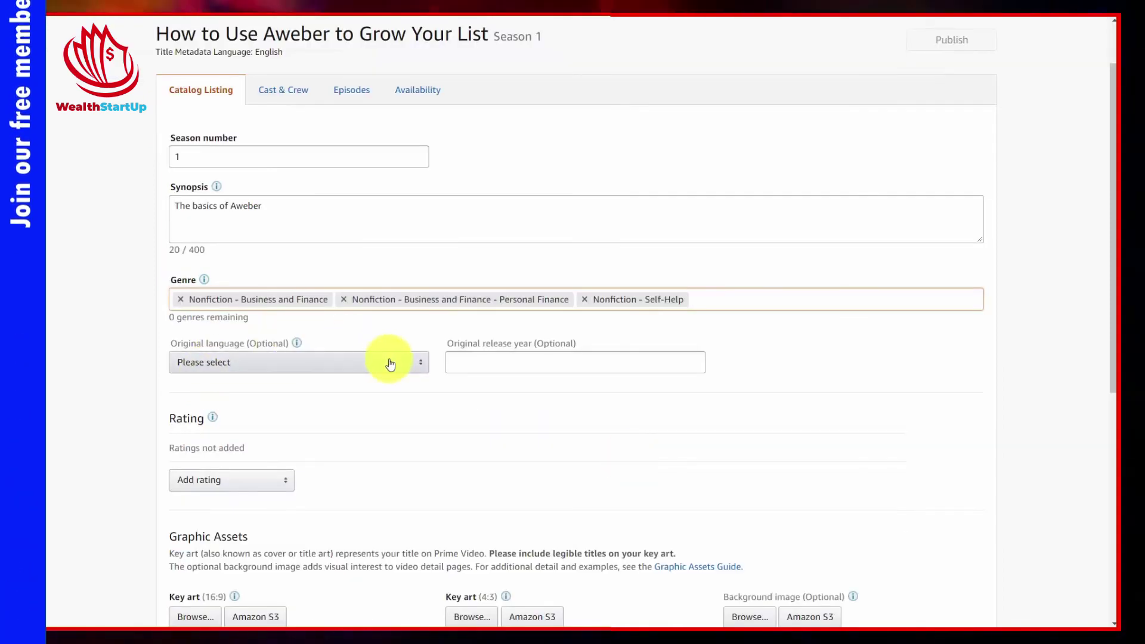
{"action": "left_click", "coordinate": [456, 362]}
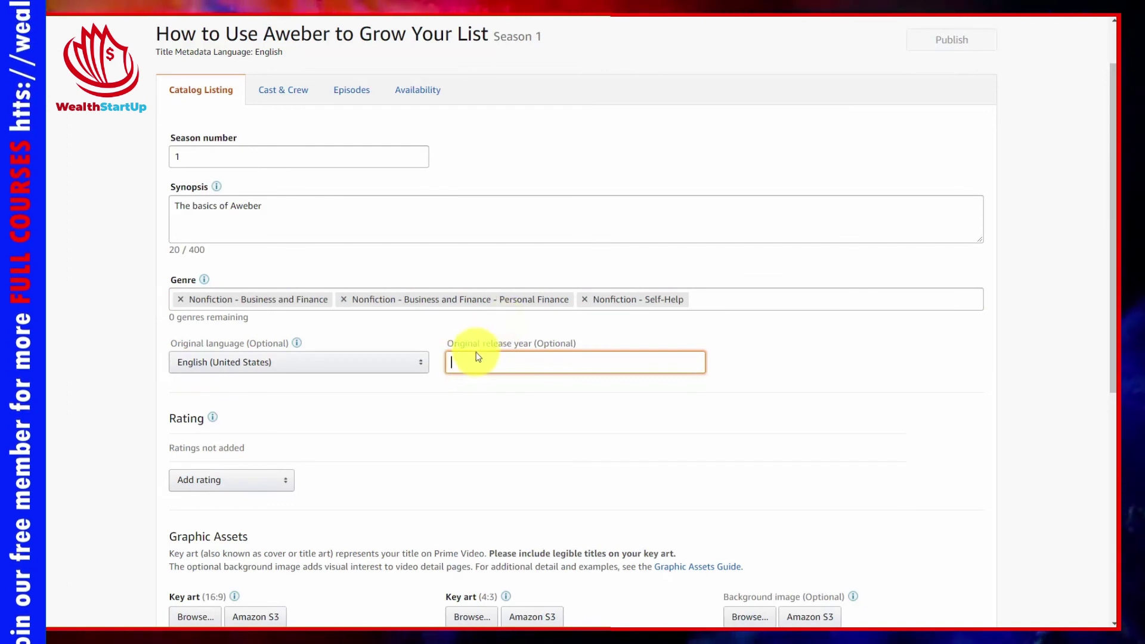
{"action": "scroll", "coordinate": [346, 327], "scroll_direction": "down", "scroll_amount": 2}
{"action": "type", "text": "2017"}
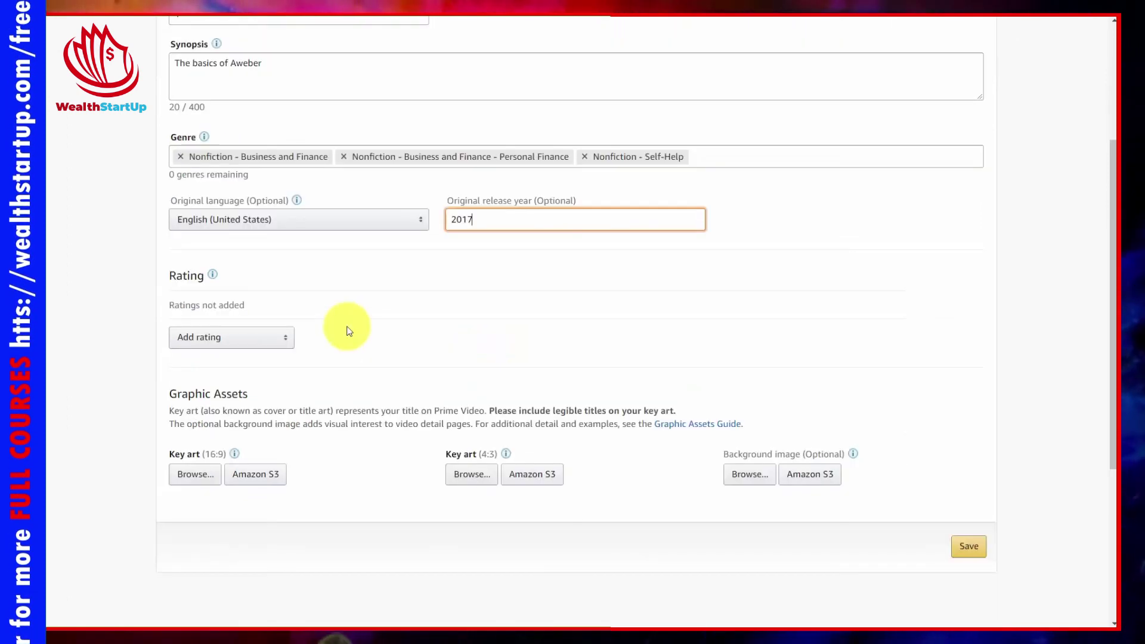
Give the season a suggested All Ages rating and save the catalog listing.
{"action": "left_click", "coordinate": [288, 341]}
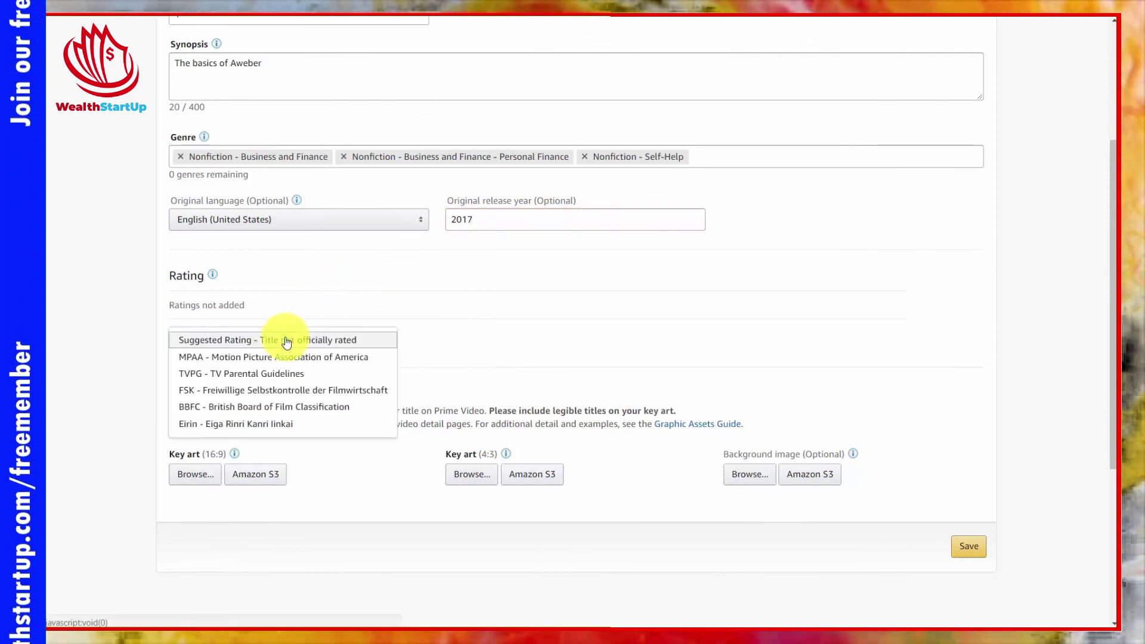
{"action": "left_click", "coordinate": [222, 339]}
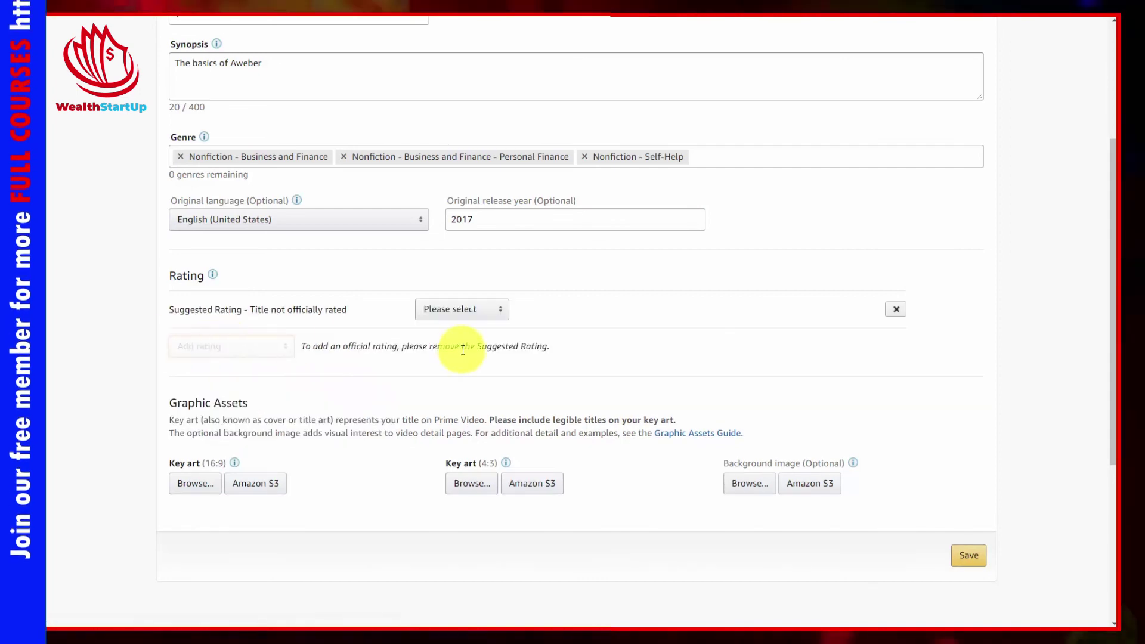
{"action": "left_click", "coordinate": [495, 311]}
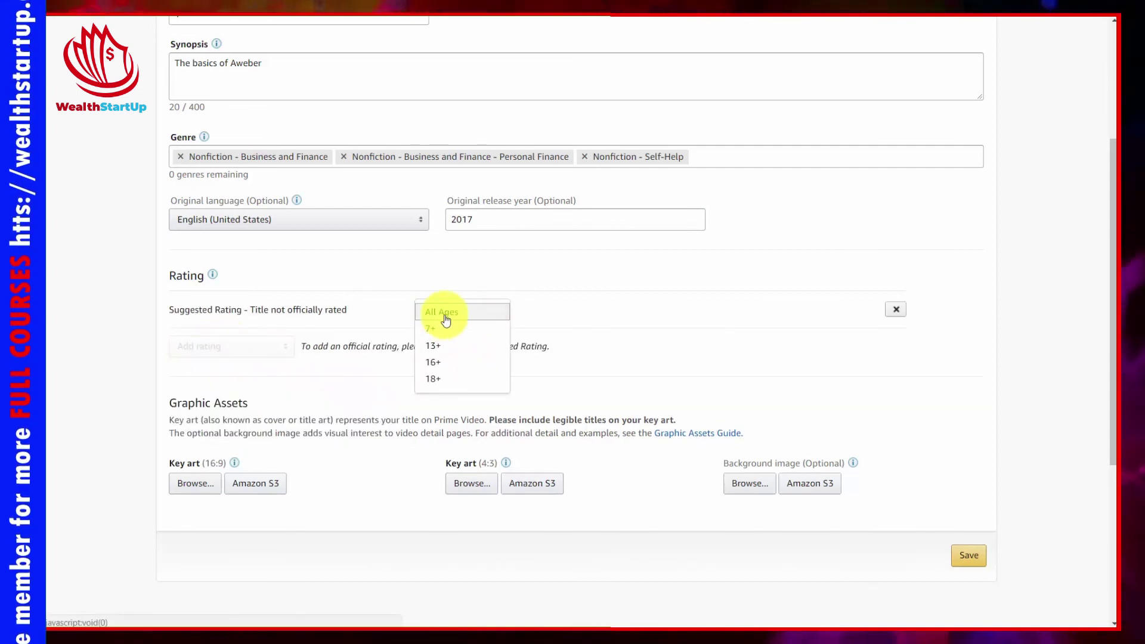
{"action": "left_click", "coordinate": [446, 313]}
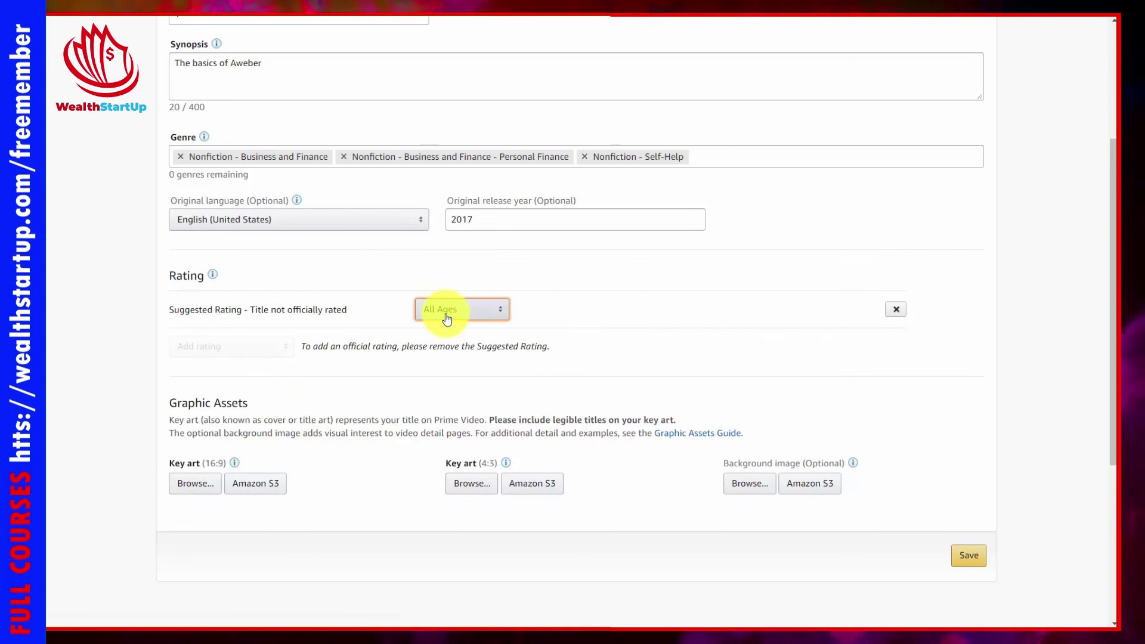
{"action": "scroll", "coordinate": [122, 375], "scroll_direction": "down", "scroll_amount": 1}
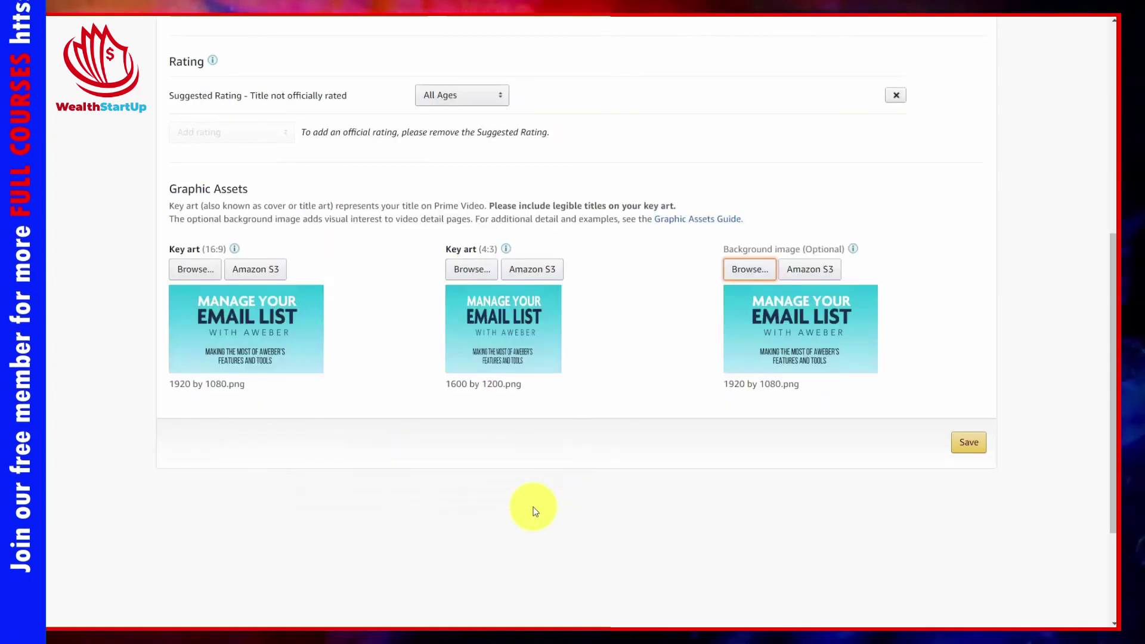
{"action": "scroll", "coordinate": [349, 304], "scroll_direction": "up", "scroll_amount": 3}
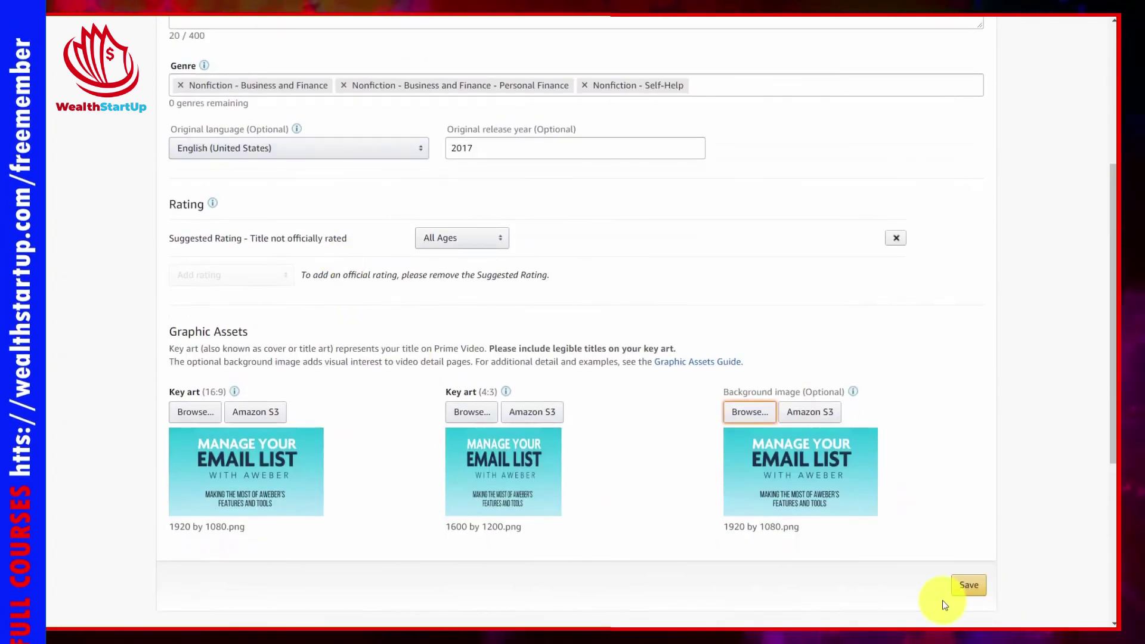
{"action": "left_click", "coordinate": [968, 585]}
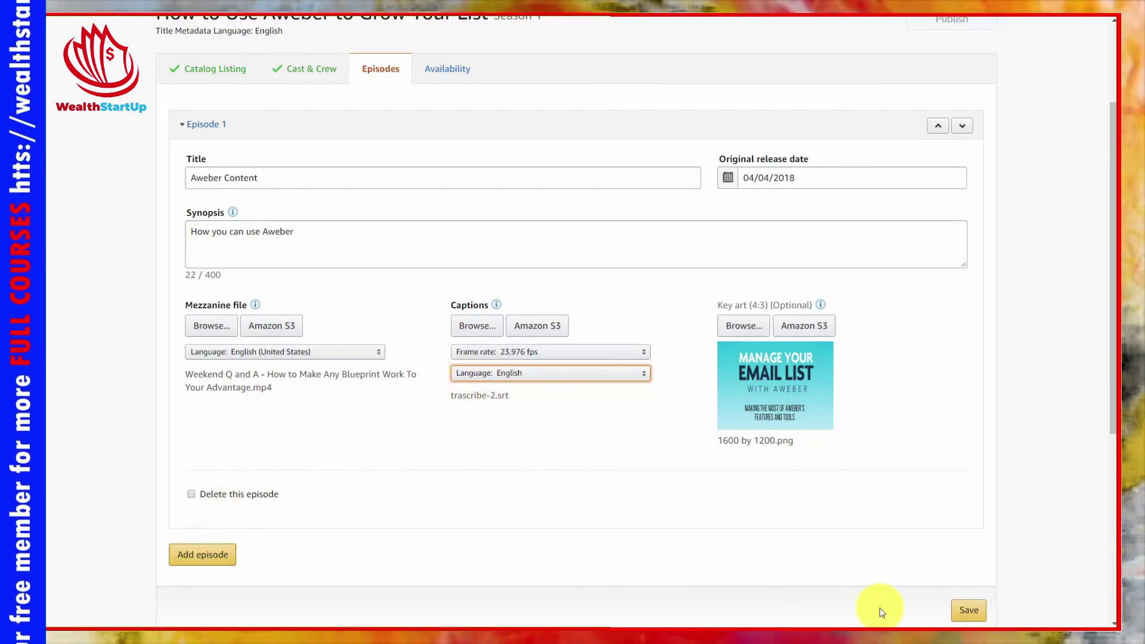
Save Episode 1 'Aweber Content' and upload its video, captions and key art.
{"action": "left_click", "coordinate": [968, 609]}
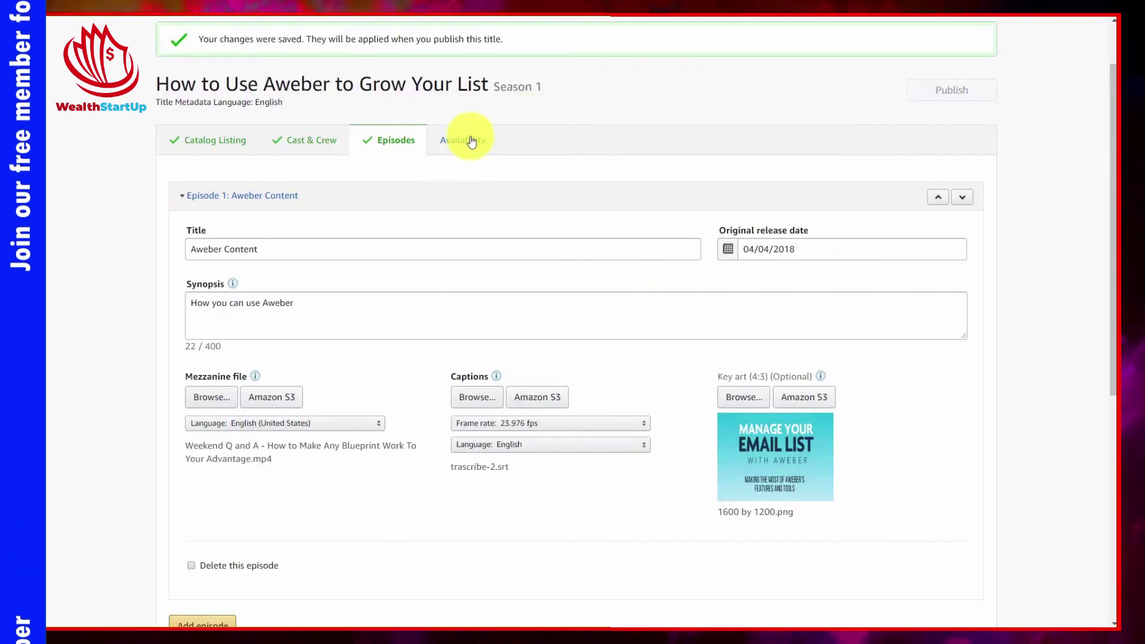
Select all four marketplaces: United States, United Kingdom, Germany/Austria and Japan.
{"action": "left_click", "coordinate": [466, 141]}
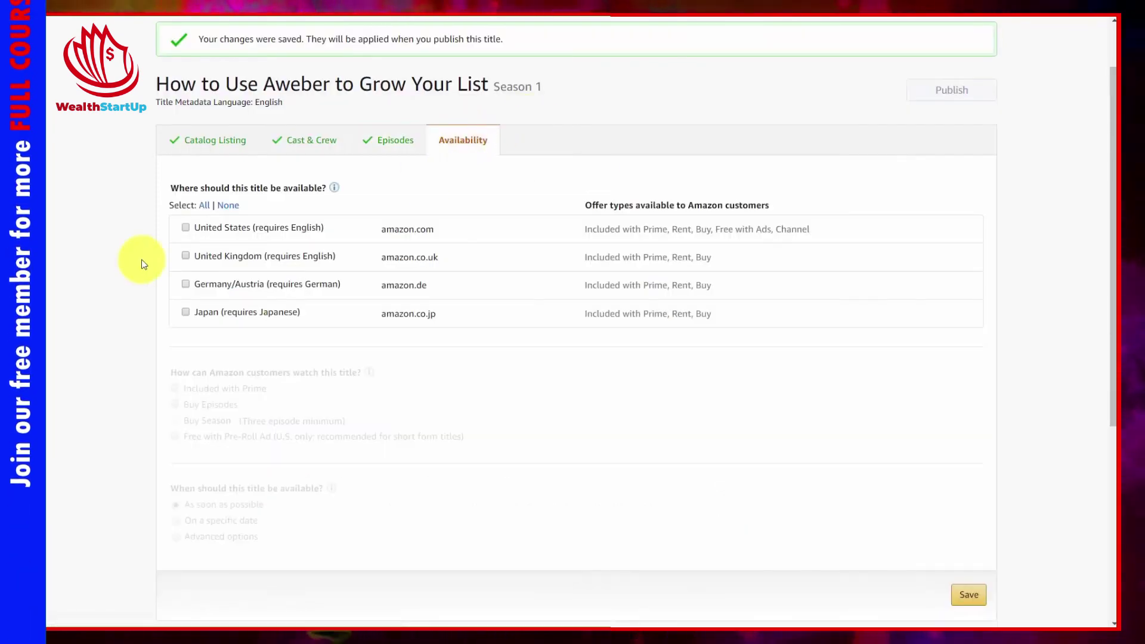
{"action": "left_click", "coordinate": [186, 227]}
{"action": "left_click", "coordinate": [187, 257]}
{"action": "left_click", "coordinate": [185, 284]}
{"action": "left_click", "coordinate": [190, 314]}
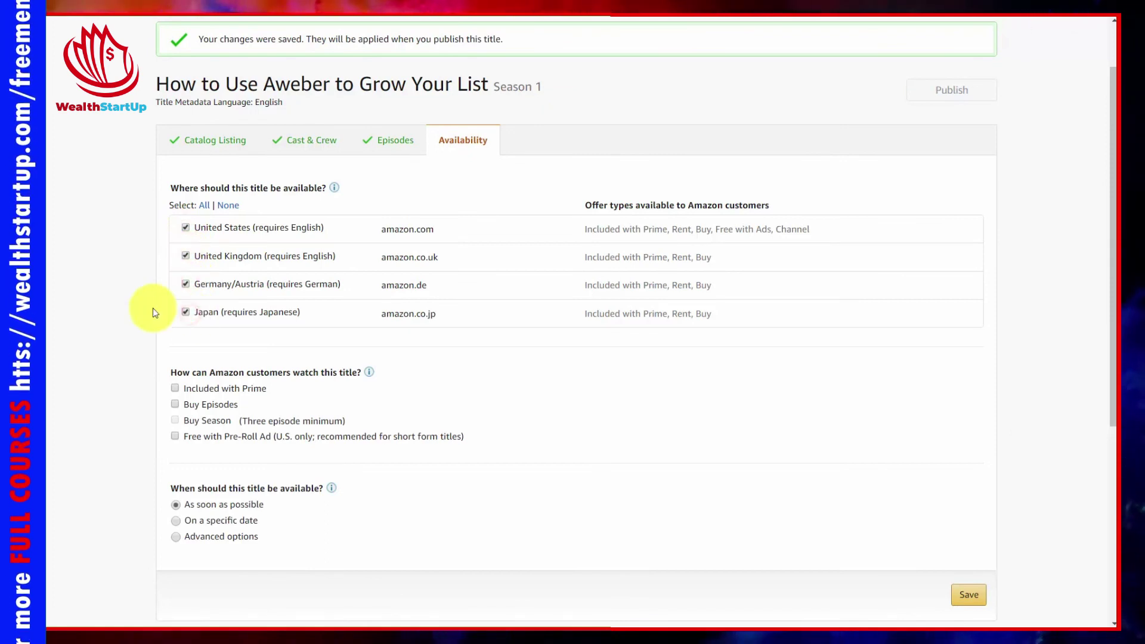
Enable Included with Prime and individual episode purchase, then save the availability settings.
{"action": "left_click", "coordinate": [175, 405]}
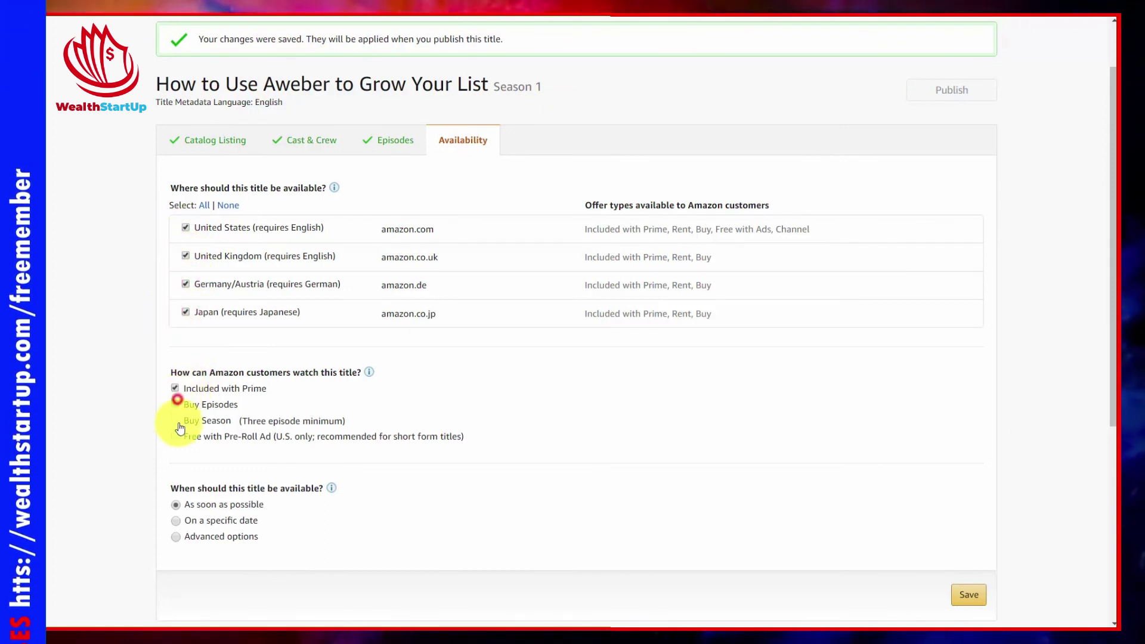
{"action": "left_click", "coordinate": [175, 436]}
{"action": "scroll", "coordinate": [167, 439], "scroll_direction": "down", "scroll_amount": 1}
{"action": "scroll", "coordinate": [162, 439], "scroll_direction": "down", "scroll_amount": 3}
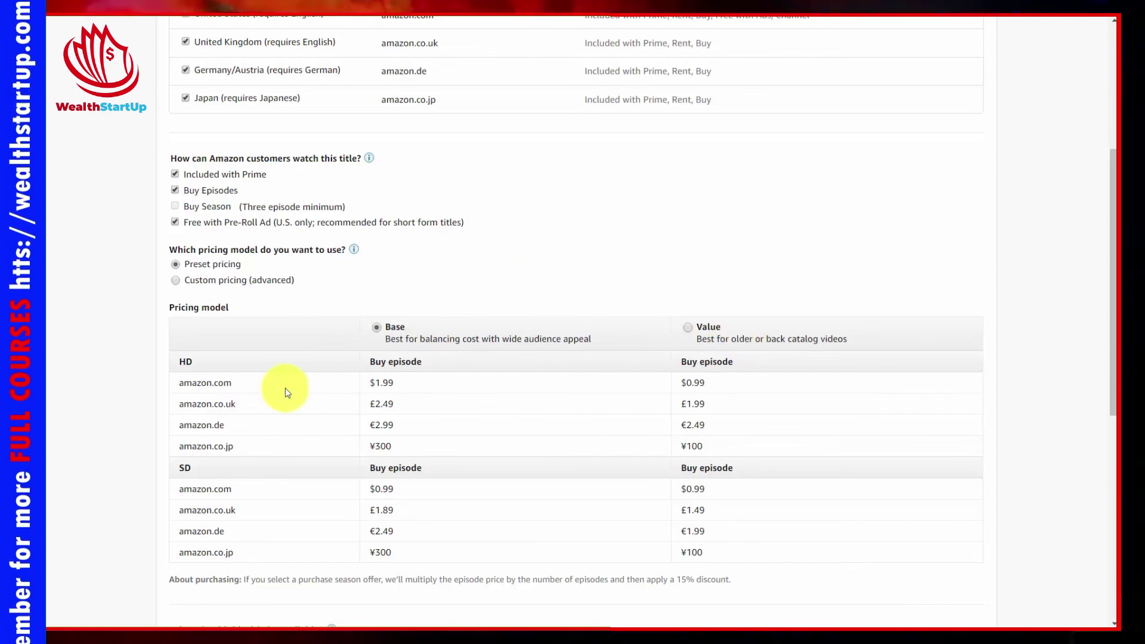
{"action": "scroll", "coordinate": [285, 388], "scroll_direction": "down", "scroll_amount": 4}
{"action": "scroll", "coordinate": [284, 388], "scroll_direction": "up", "scroll_amount": 3}
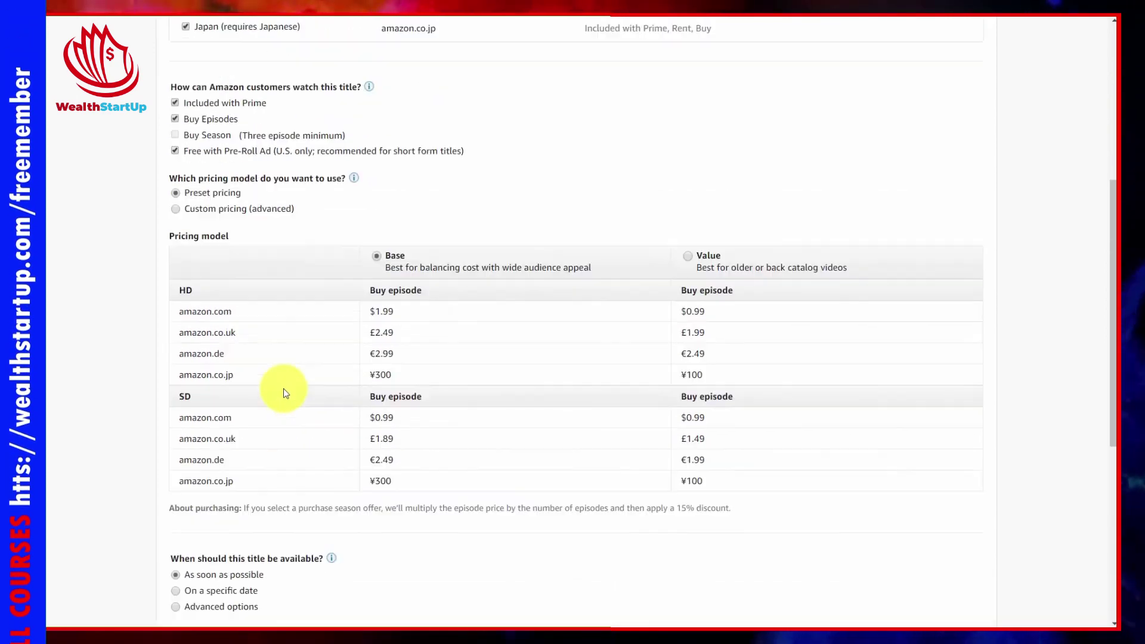
{"action": "scroll", "coordinate": [492, 455], "scroll_direction": "down", "scroll_amount": 3}
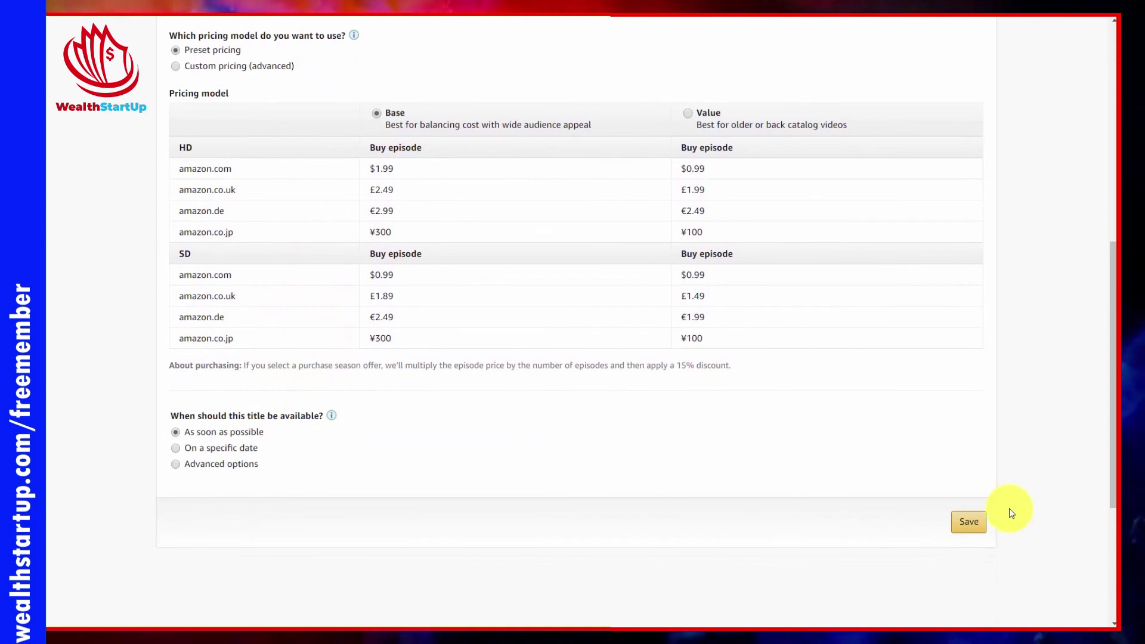
{"action": "left_click", "coordinate": [969, 522]}
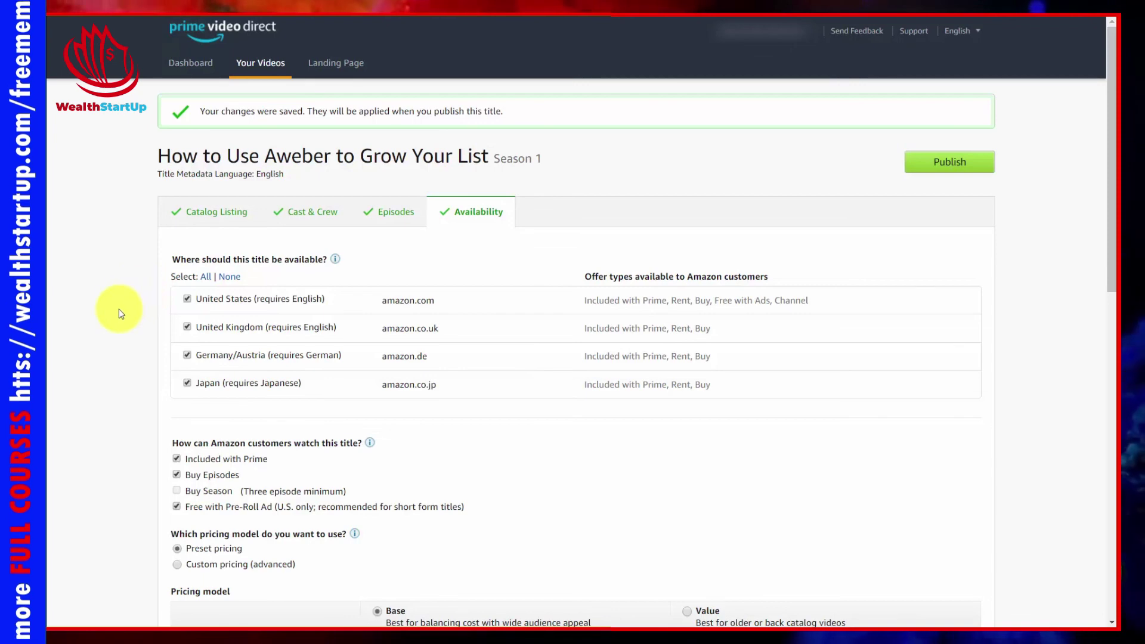
Paste the partner name into the Landing Page settings.
{"action": "left_click", "coordinate": [331, 65]}
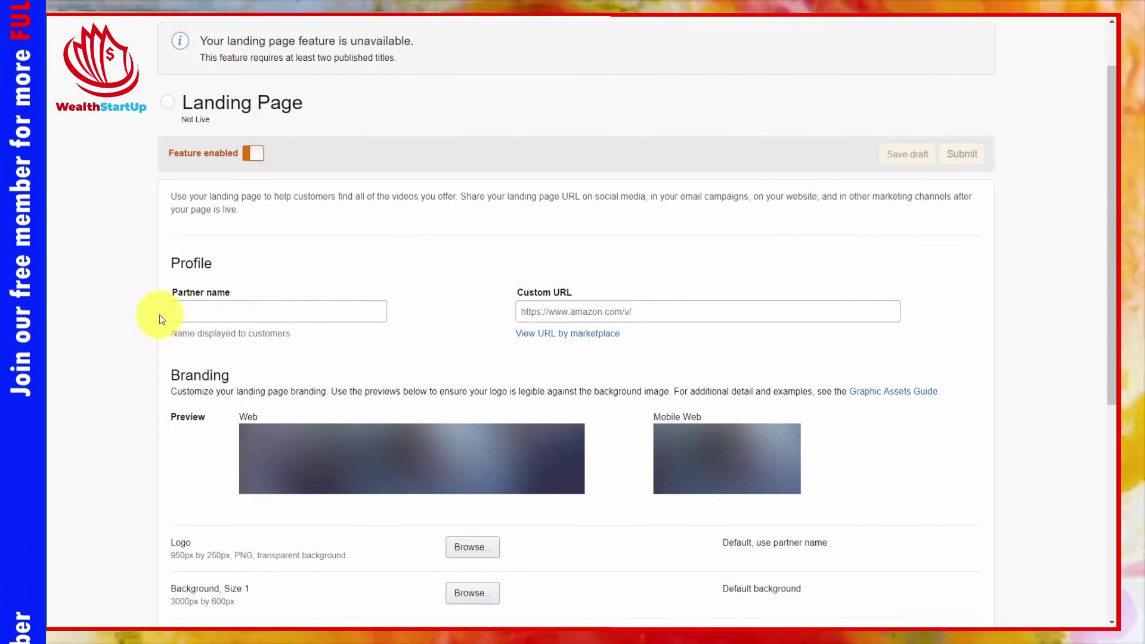
{"action": "left_click", "coordinate": [250, 315]}
{"action": "type", "text": "Thomas Duncan One"}
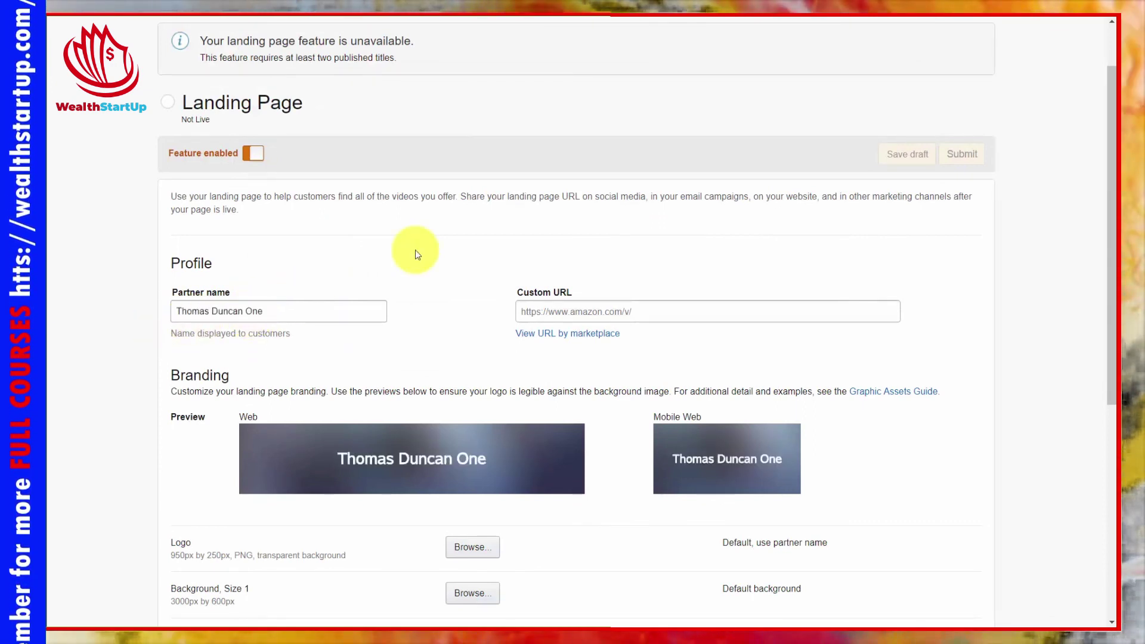
Enter the custom landing page URL and switch the landing page feature back on.
{"action": "left_click", "coordinate": [646, 316]}
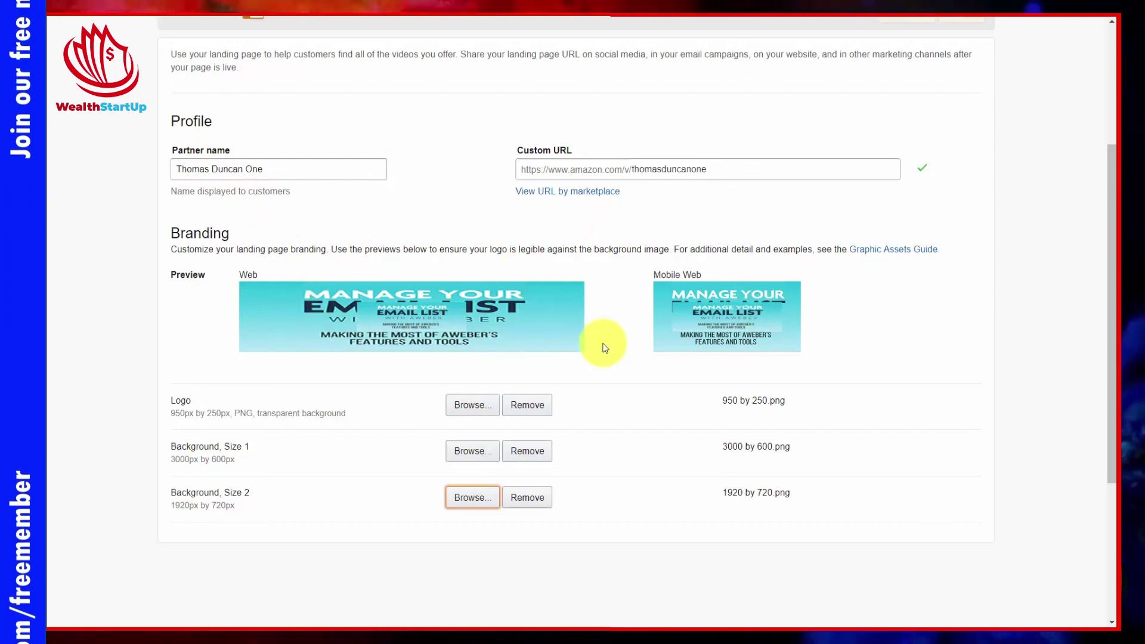
{"action": "scroll", "coordinate": [604, 346], "scroll_direction": "up", "scroll_amount": 3}
{"action": "scroll", "coordinate": [606, 345], "scroll_direction": "down", "scroll_amount": 3}
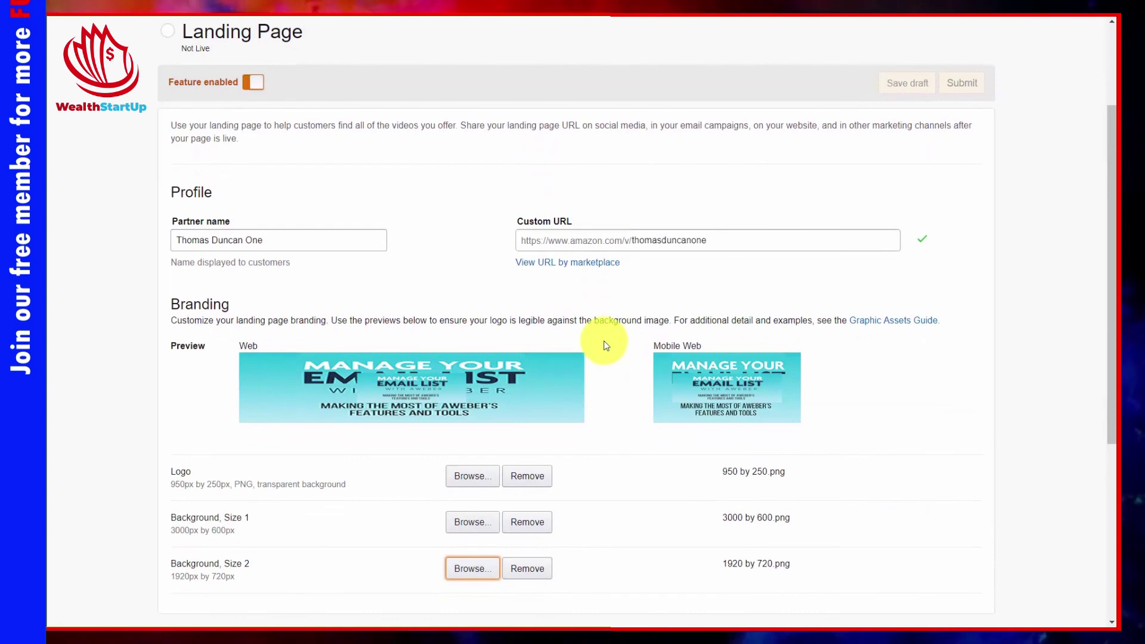
{"action": "scroll", "coordinate": [422, 349], "scroll_direction": "up", "scroll_amount": 1}
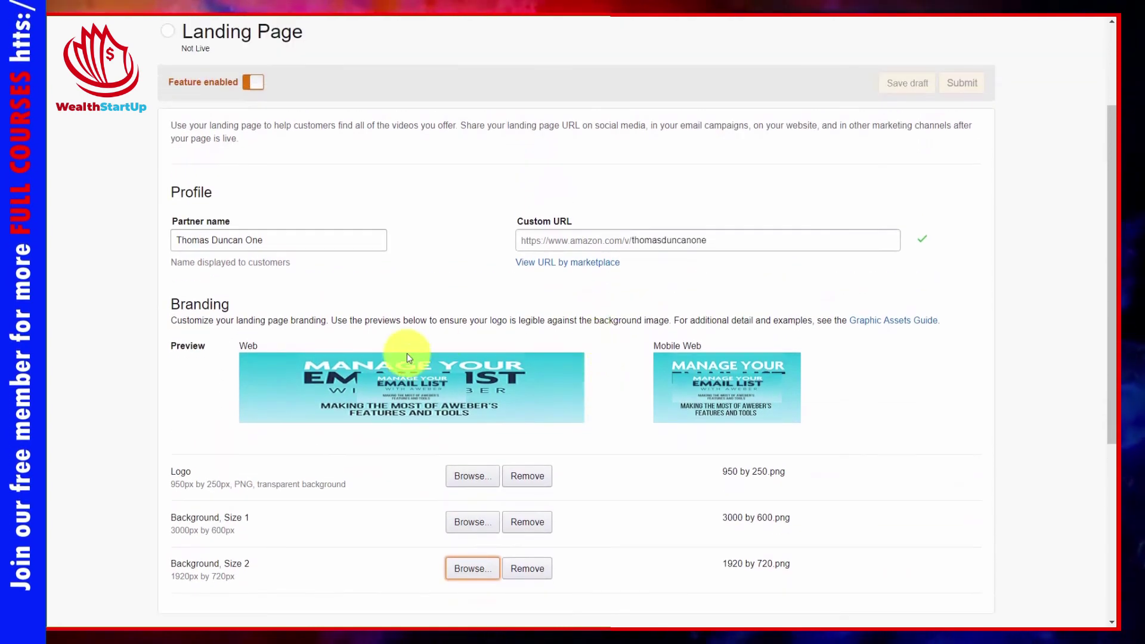
{"action": "scroll", "coordinate": [626, 417], "scroll_direction": "up", "scroll_amount": 1}
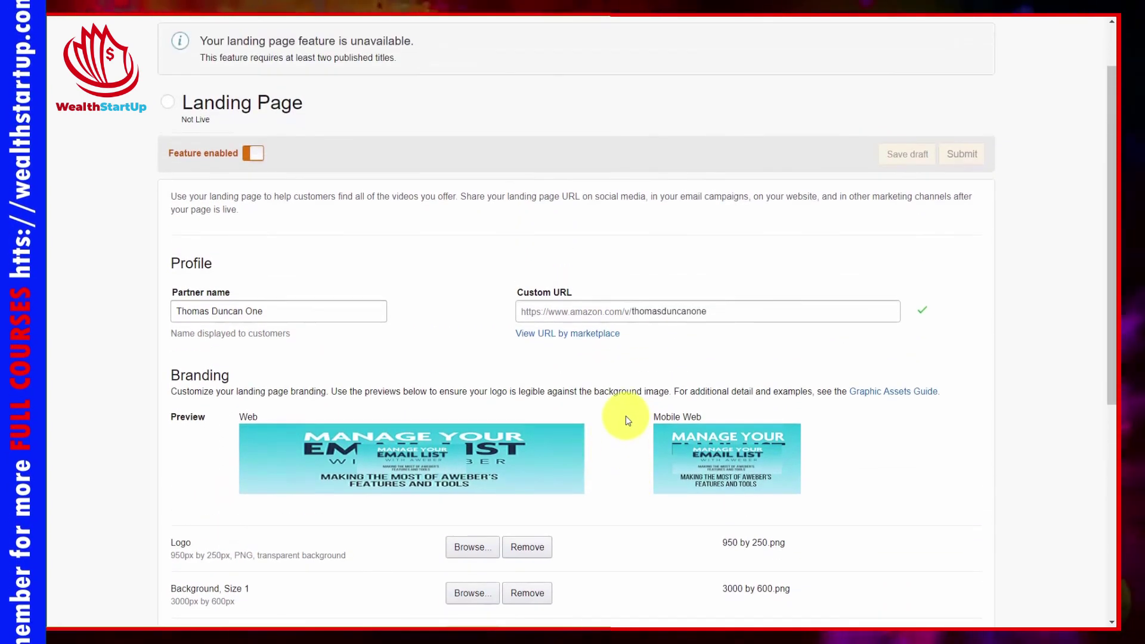
{"action": "left_click", "coordinate": [250, 158]}
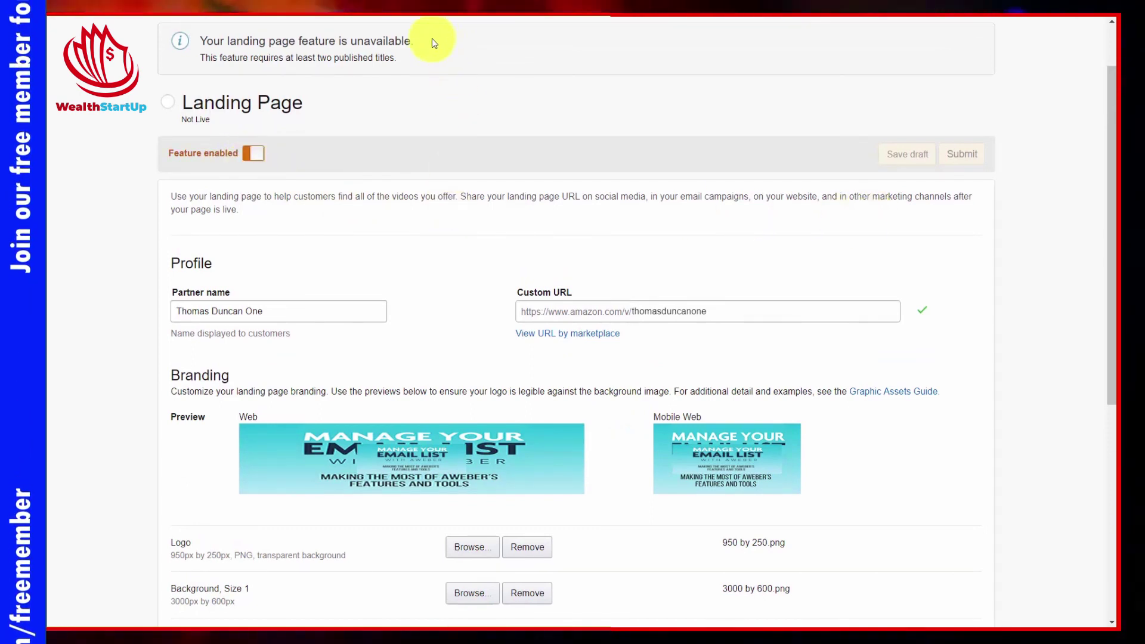